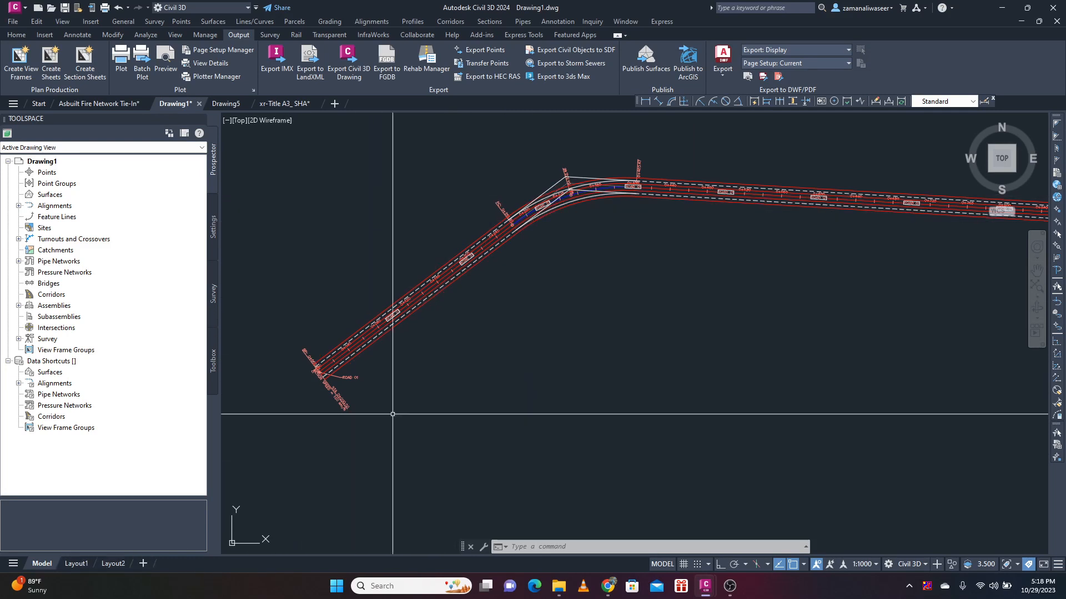
- Start creating view frames along the ROAD 01 alignment and choose Plan(s) only as the sheet type
{"action": "mouse_move", "coordinate": [424, 359]}
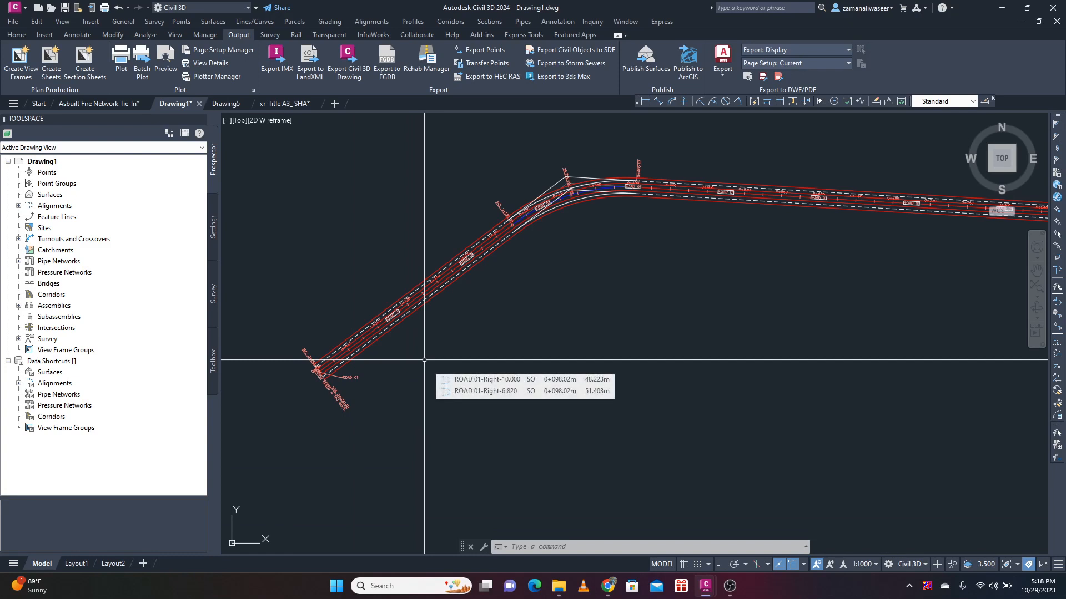
{"action": "mouse_move", "coordinate": [529, 295]}
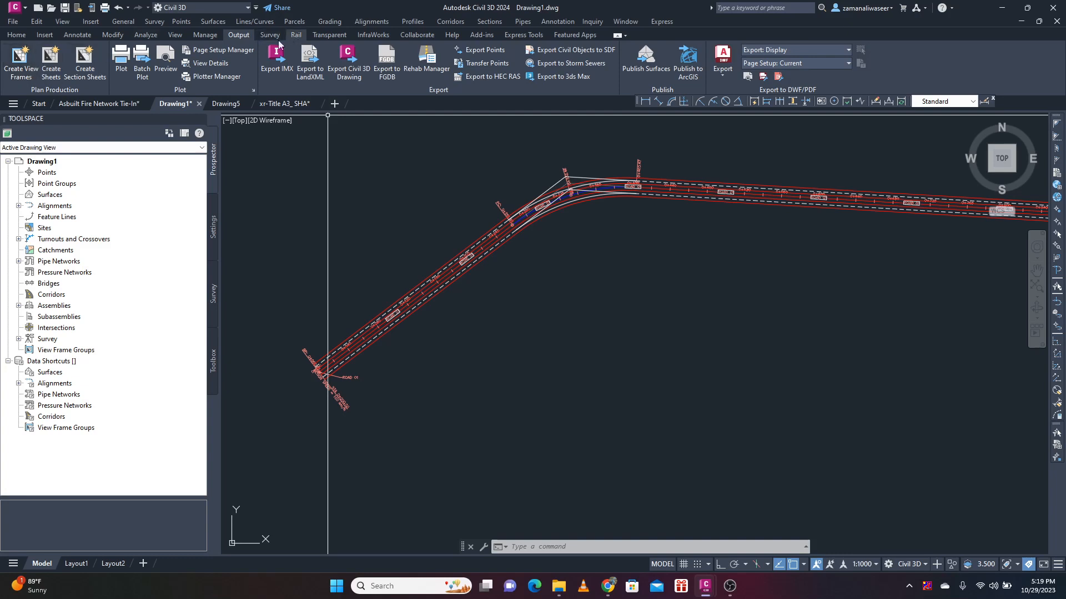
{"action": "left_click", "coordinate": [21, 57]}
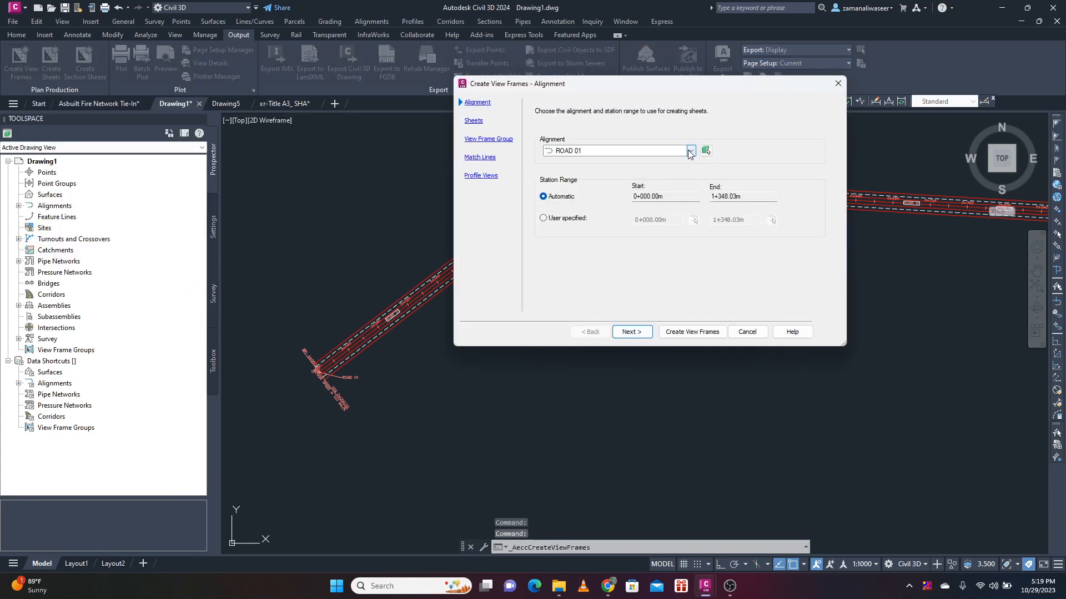
{"action": "left_click", "coordinate": [598, 151]}
{"action": "left_click", "coordinate": [575, 157]}
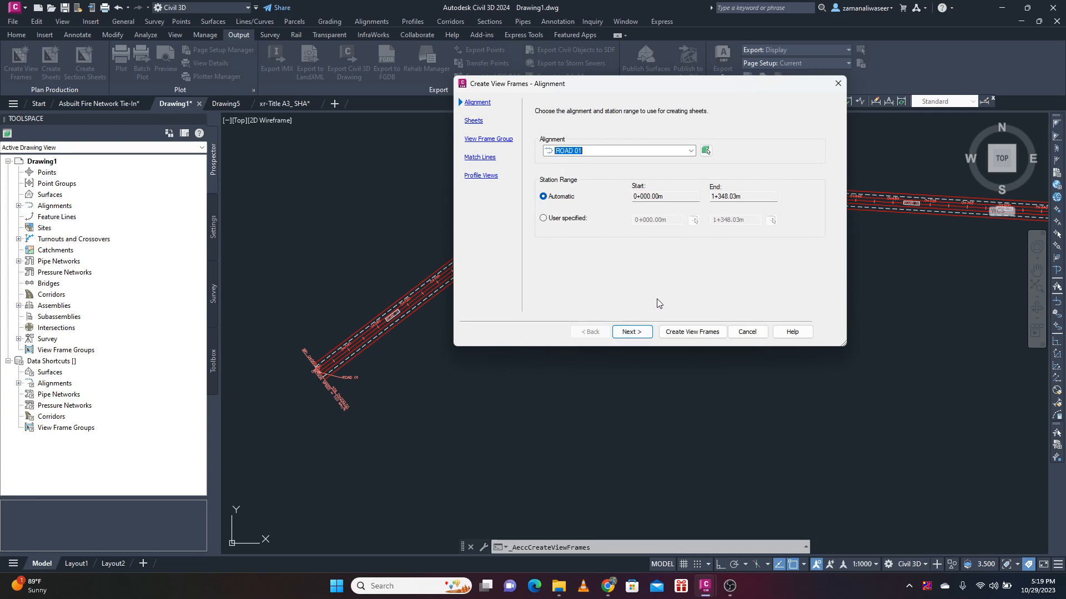
{"action": "left_click", "coordinate": [632, 332]}
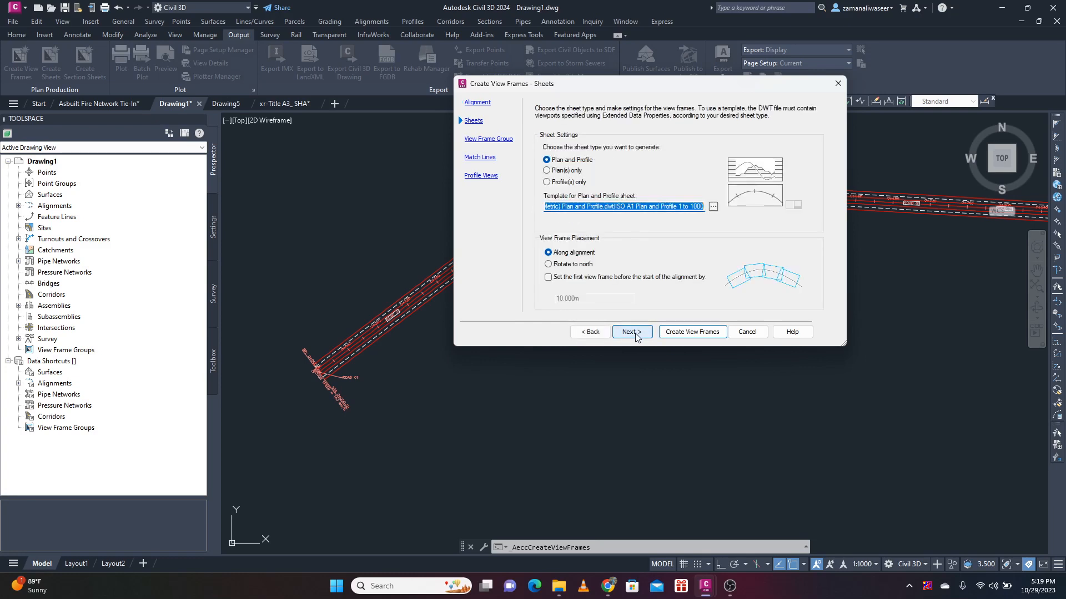
{"action": "left_click", "coordinate": [557, 172]}
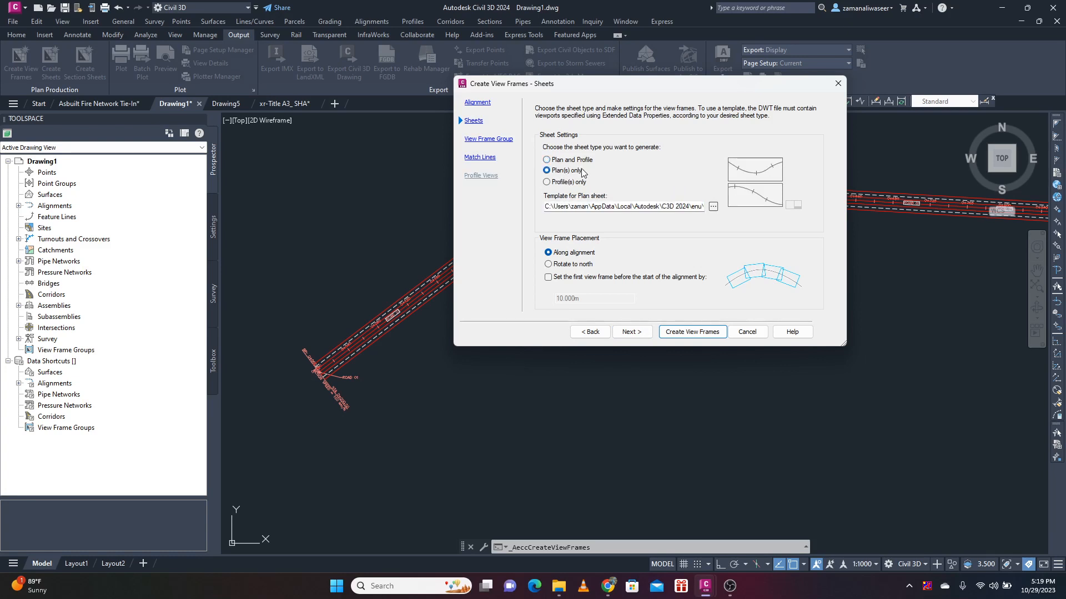
- Open the Plan Production template Civil 3D (Metric) Plan only.dwt for editing, and cancel the view frame setup
{"action": "left_click", "coordinate": [713, 208]}
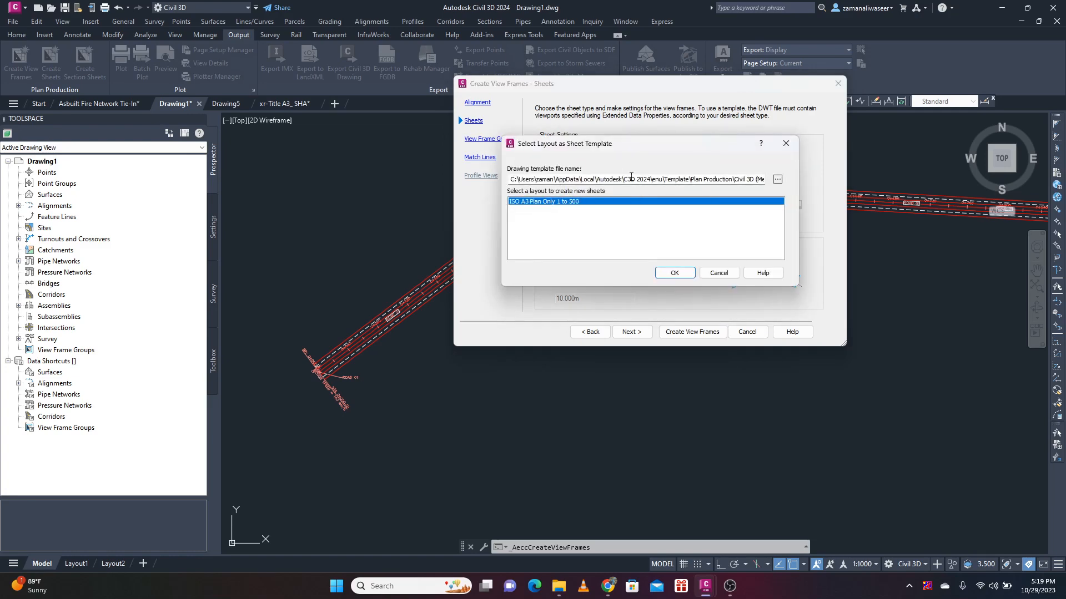
{"action": "left_click", "coordinate": [778, 179]}
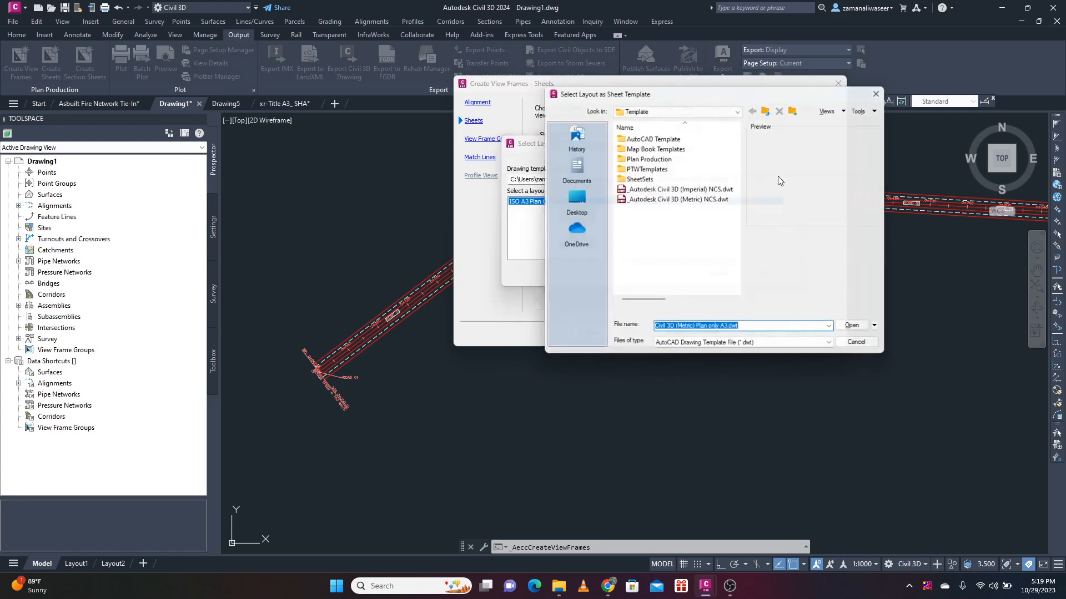
{"action": "double_click", "coordinate": [658, 158]}
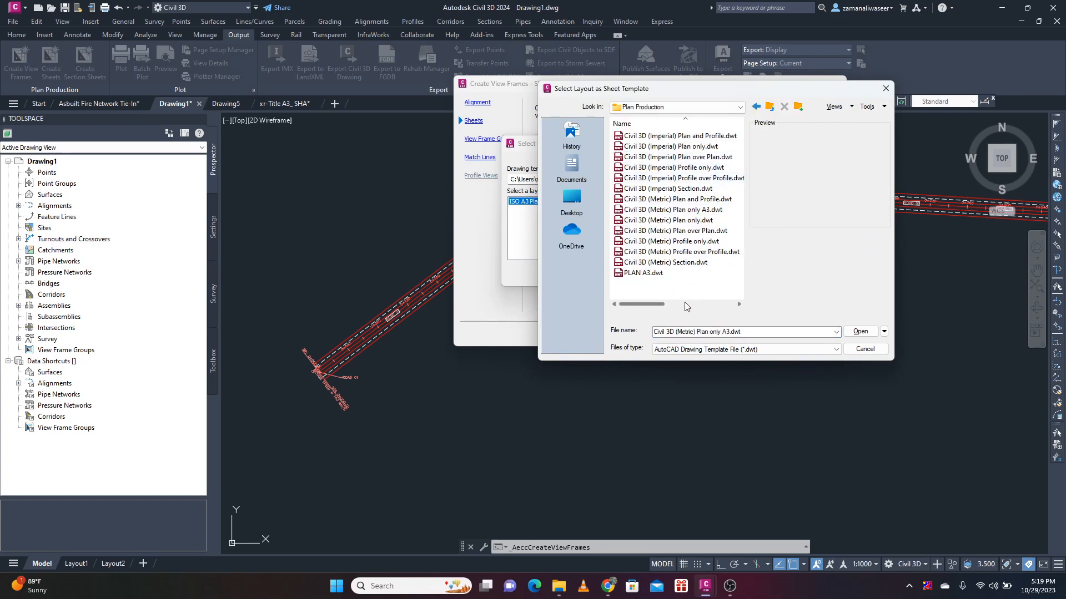
{"action": "left_click", "coordinate": [667, 221]}
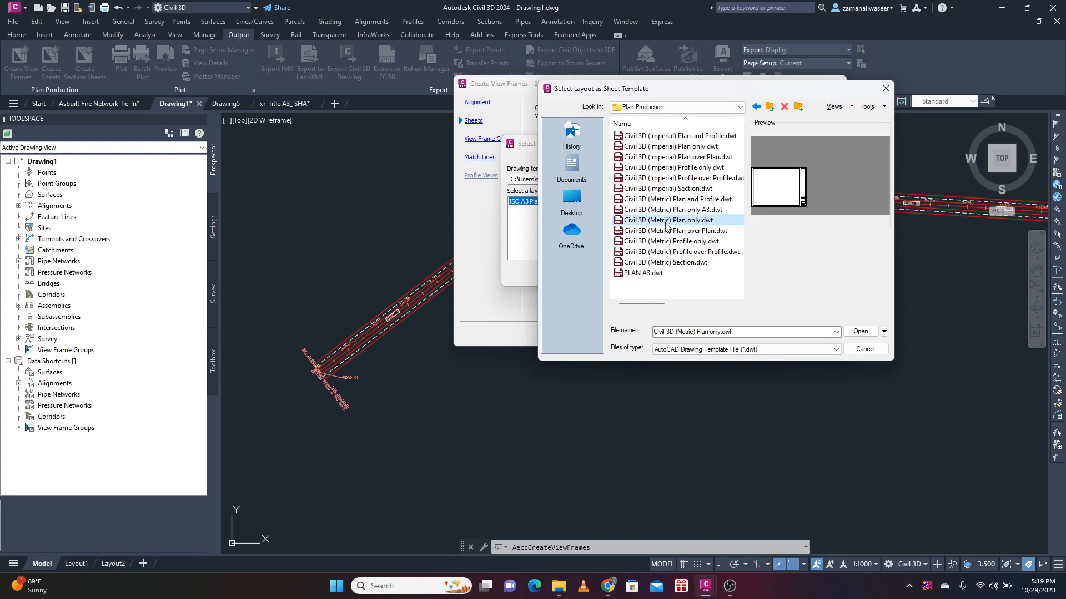
{"action": "right_click", "coordinate": [693, 221]}
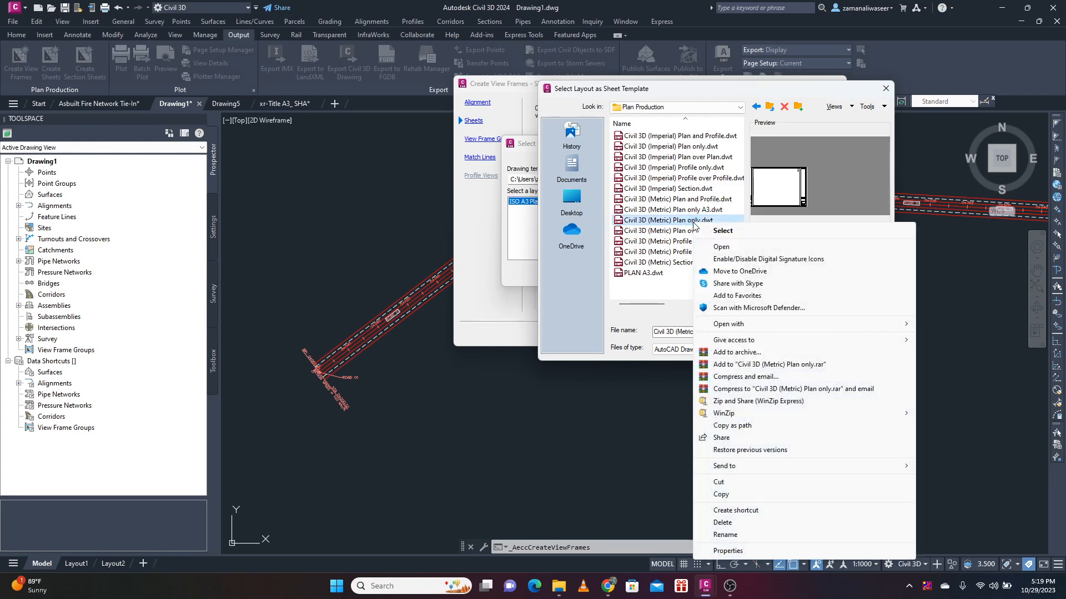
{"action": "left_click", "coordinate": [719, 248]}
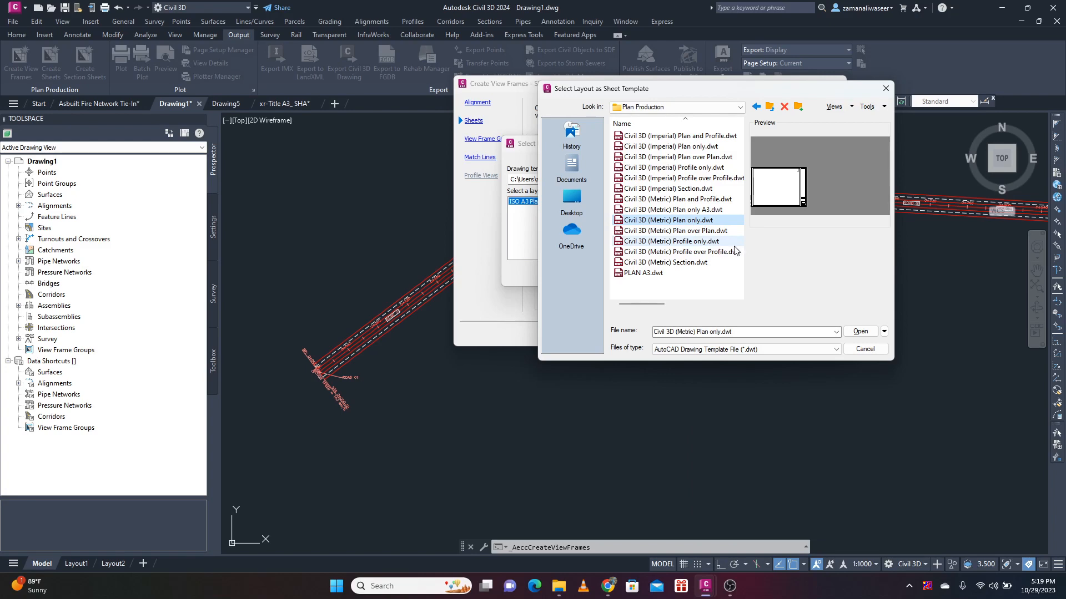
{"action": "left_click", "coordinate": [861, 349]}
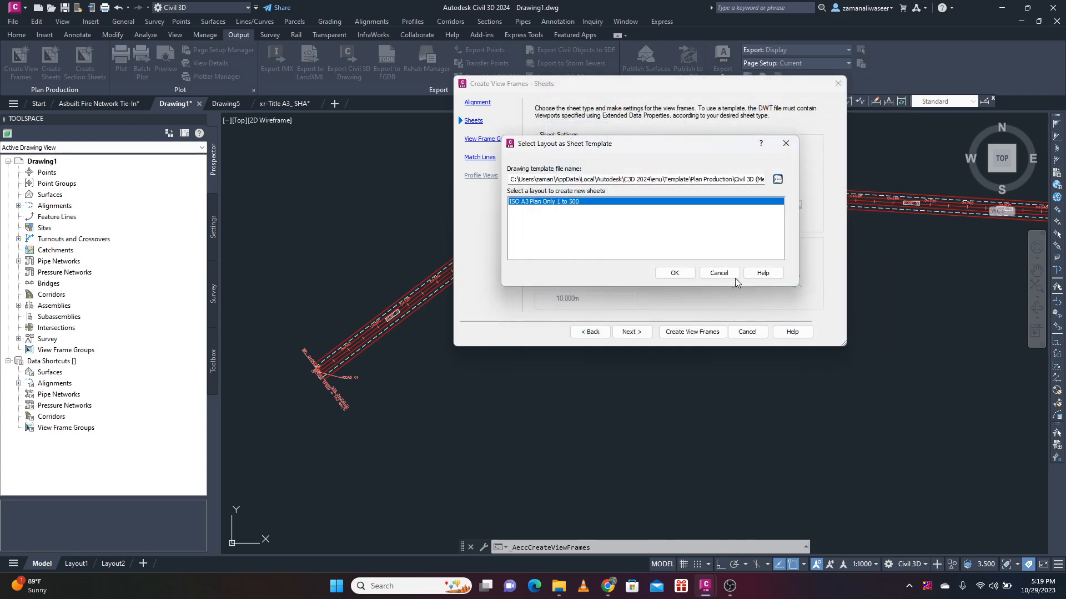
{"action": "left_click", "coordinate": [720, 273]}
{"action": "left_click", "coordinate": [747, 332]}
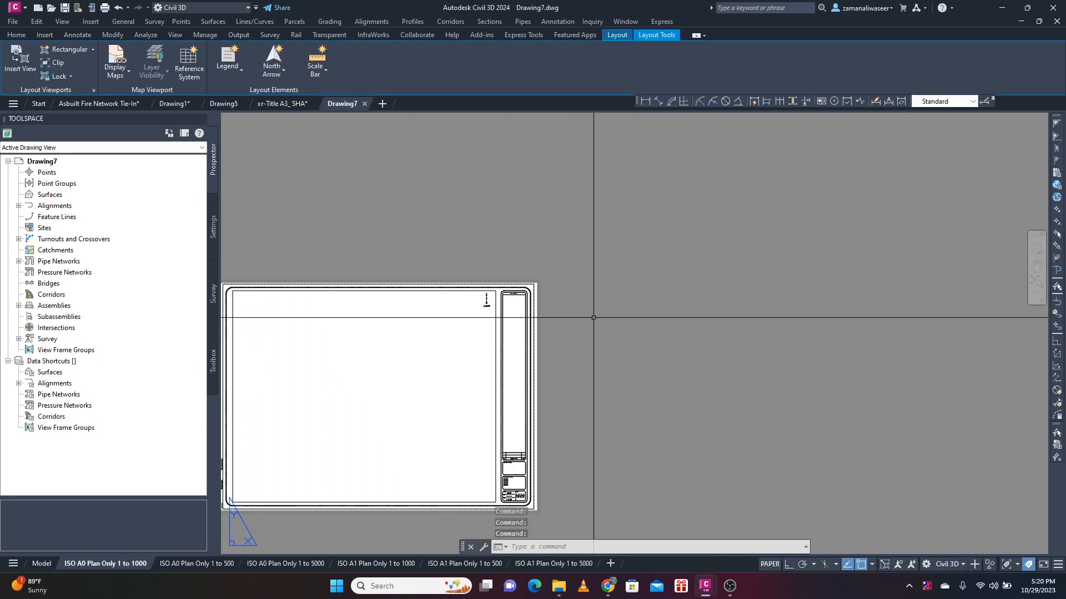
- Delete all layouts except ISO A0 Plan Only 1 to 1000
{"action": "scroll", "coordinate": [643, 264], "scroll_direction": "down", "scroll_amount": 2}
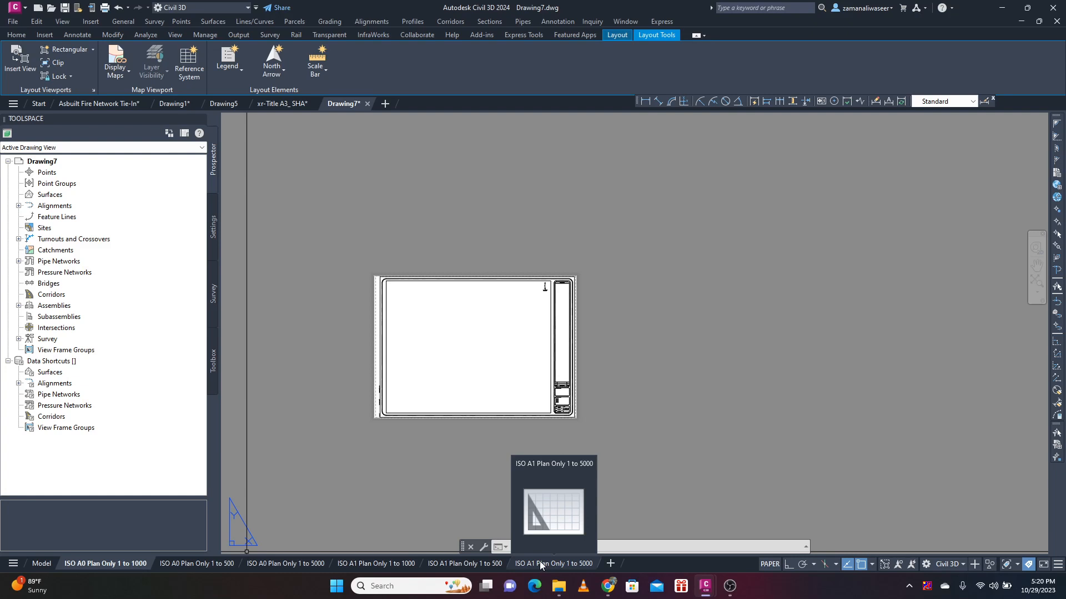
{"action": "scroll", "coordinate": [500, 444], "scroll_direction": "up", "scroll_amount": 5}
{"action": "scroll", "coordinate": [461, 388], "scroll_direction": "down", "scroll_amount": 2}
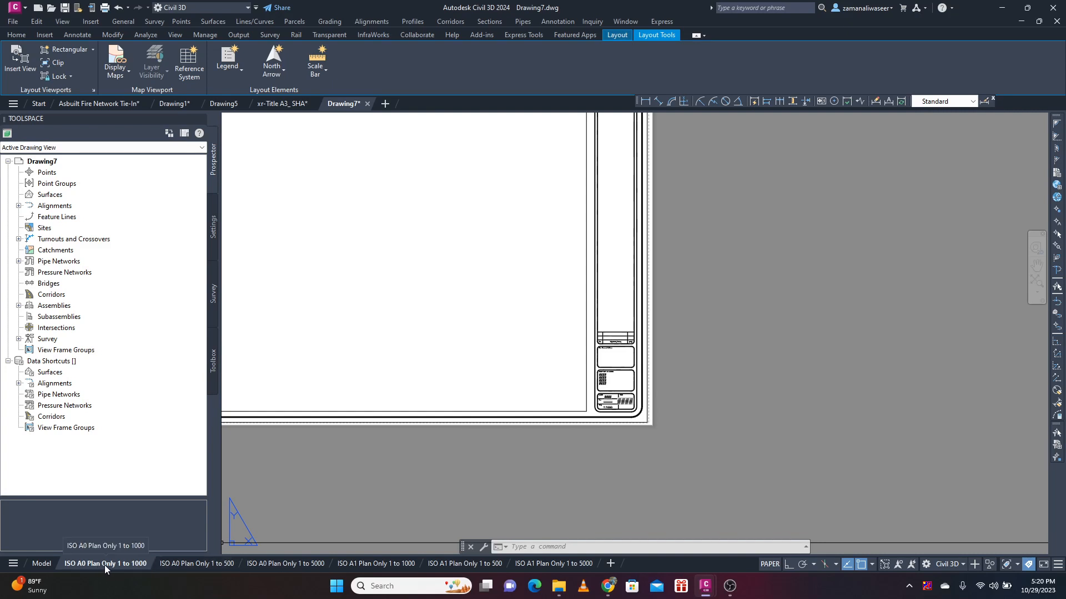
{"action": "left_click", "coordinate": [190, 568]}
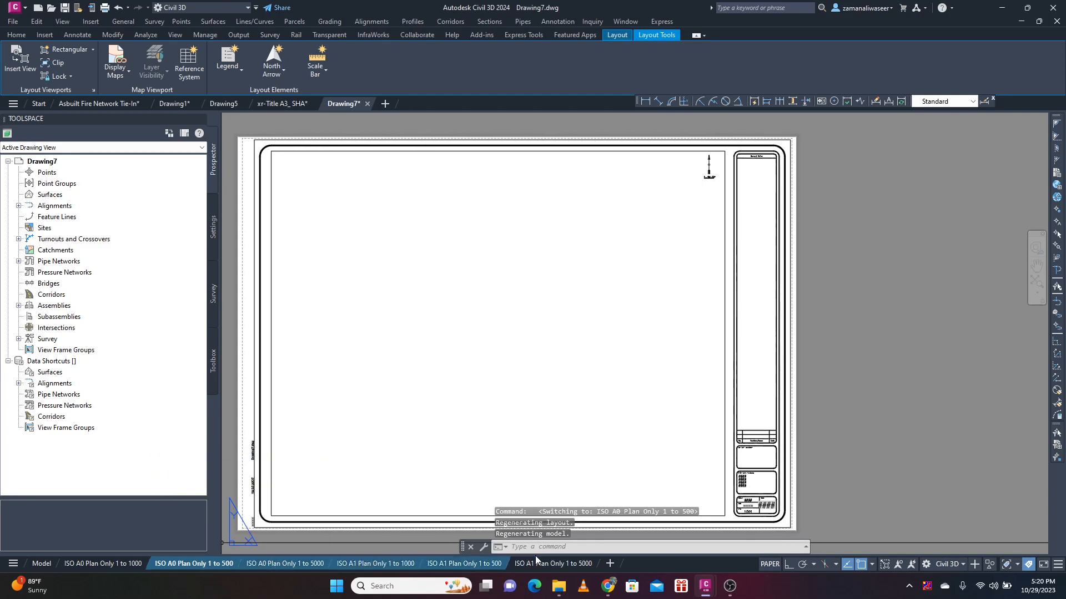
{"action": "right_click", "coordinate": [157, 566]}
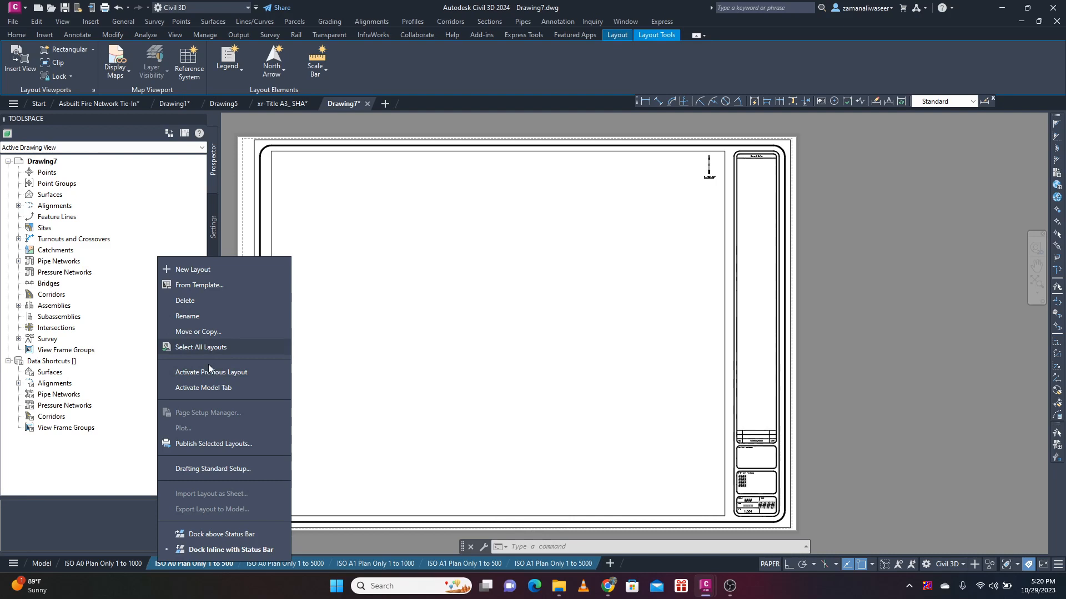
{"action": "left_click", "coordinate": [192, 303]}
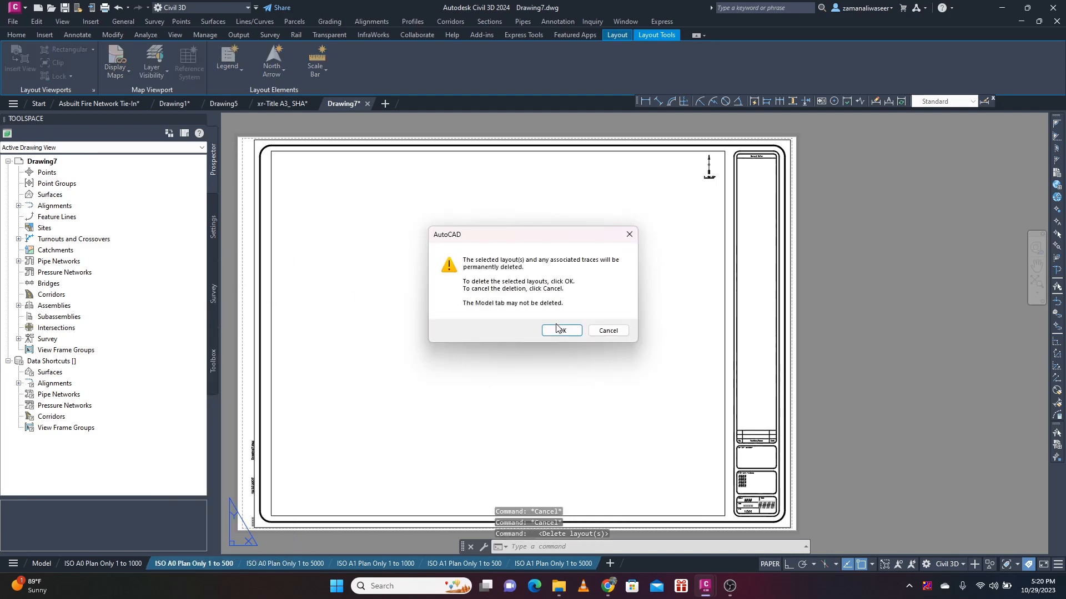
{"action": "left_click", "coordinate": [558, 332]}
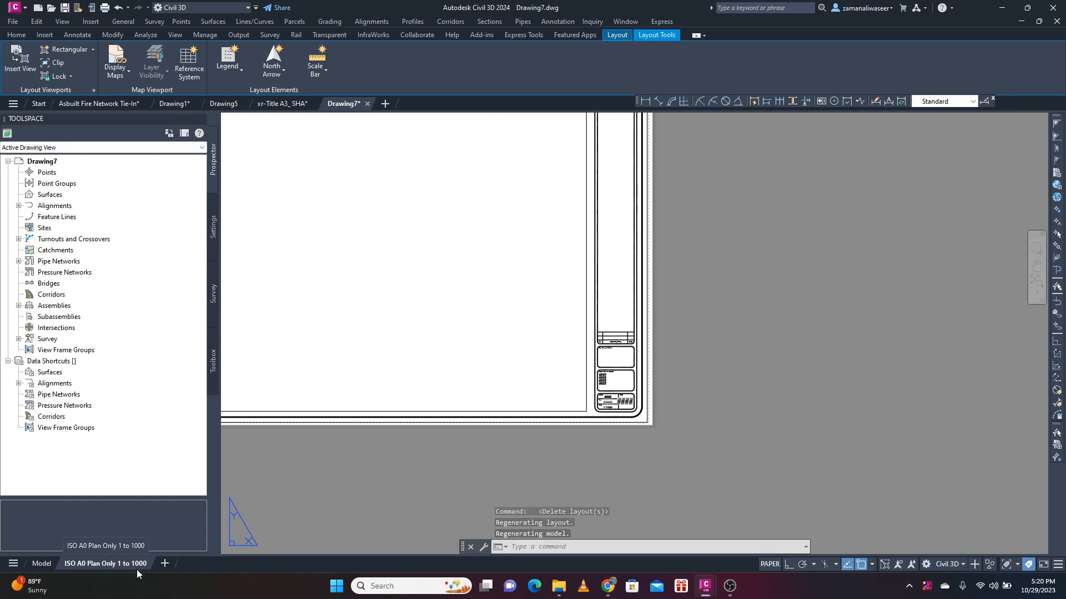
- Rename the remaining layout as ISO A3 Plan Only 1 to 1000
{"action": "right_click", "coordinate": [88, 565]}
{"action": "left_click", "coordinate": [124, 321]}
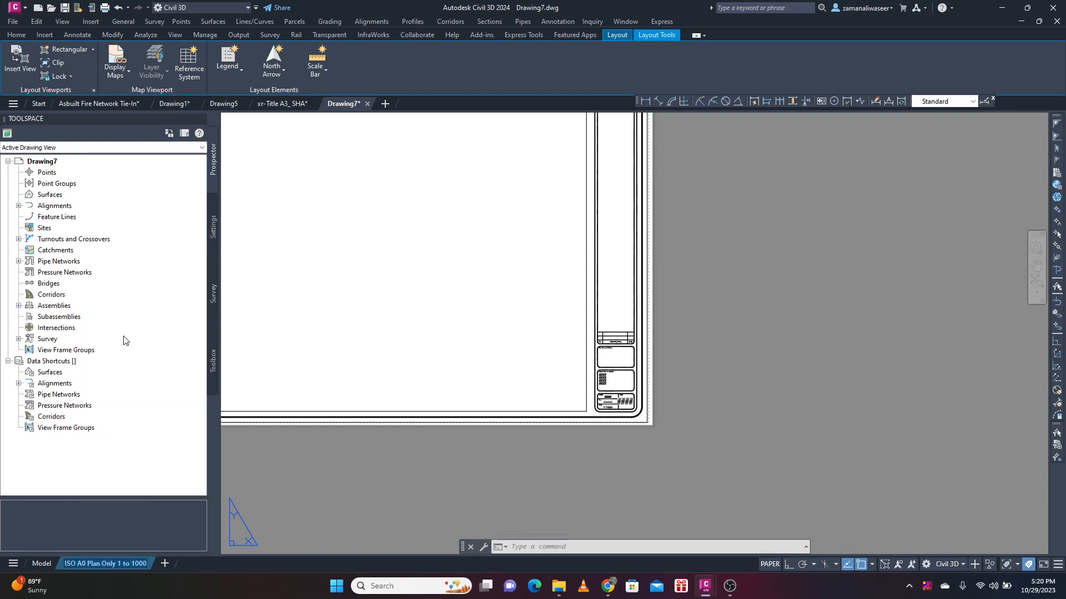
{"action": "left_click", "coordinate": [85, 563]}
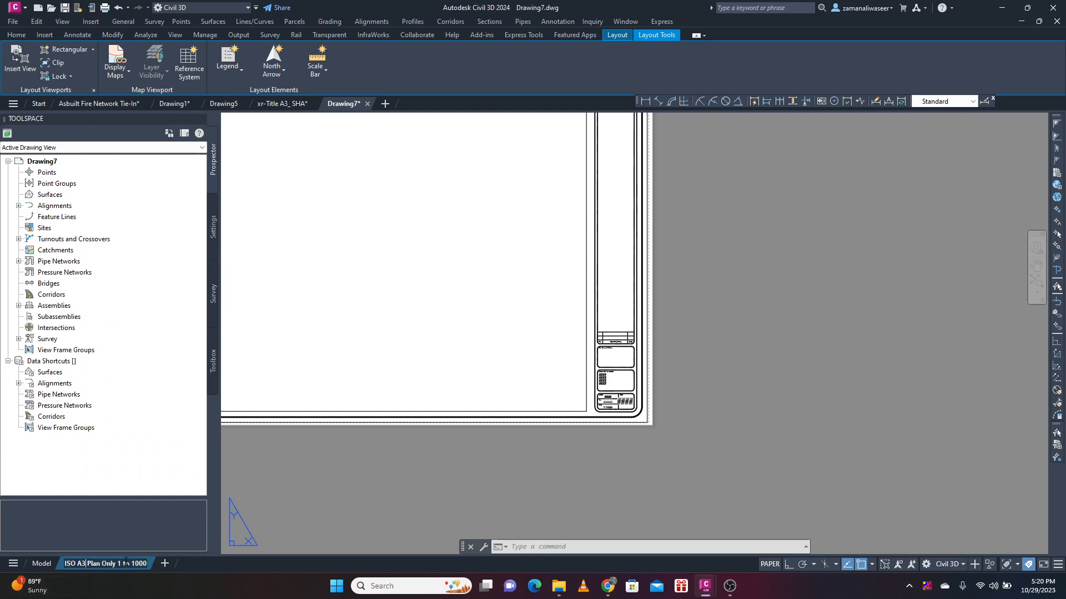
{"action": "left_click", "coordinate": [338, 495]}
{"action": "left_click", "coordinate": [367, 484]}
- Draw a 420 by 297 rectangle on the sheet, starting from the outer frame's lower-left corner
{"action": "scroll", "coordinate": [578, 395], "scroll_direction": "down", "scroll_amount": 4}
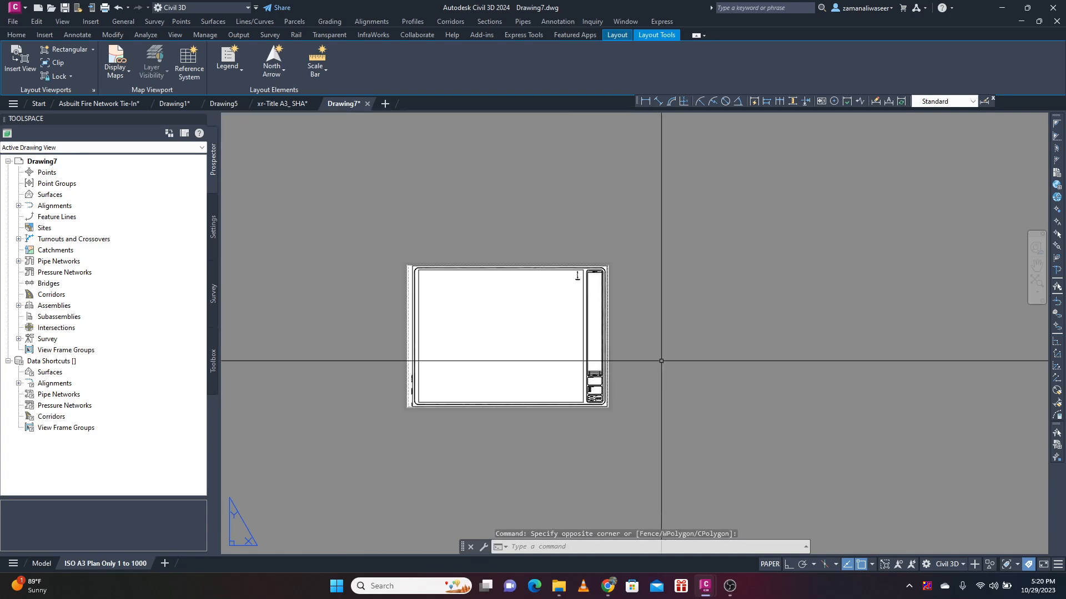
{"action": "scroll", "coordinate": [492, 417], "scroll_direction": "up", "scroll_amount": 6}
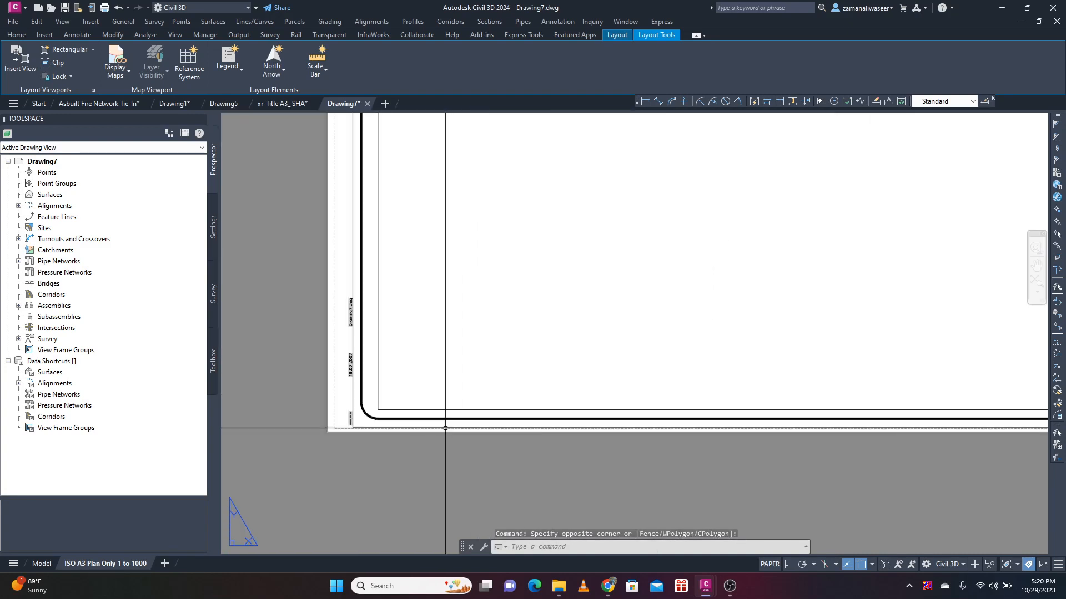
{"action": "scroll", "coordinate": [445, 428], "scroll_direction": "down", "scroll_amount": 3}
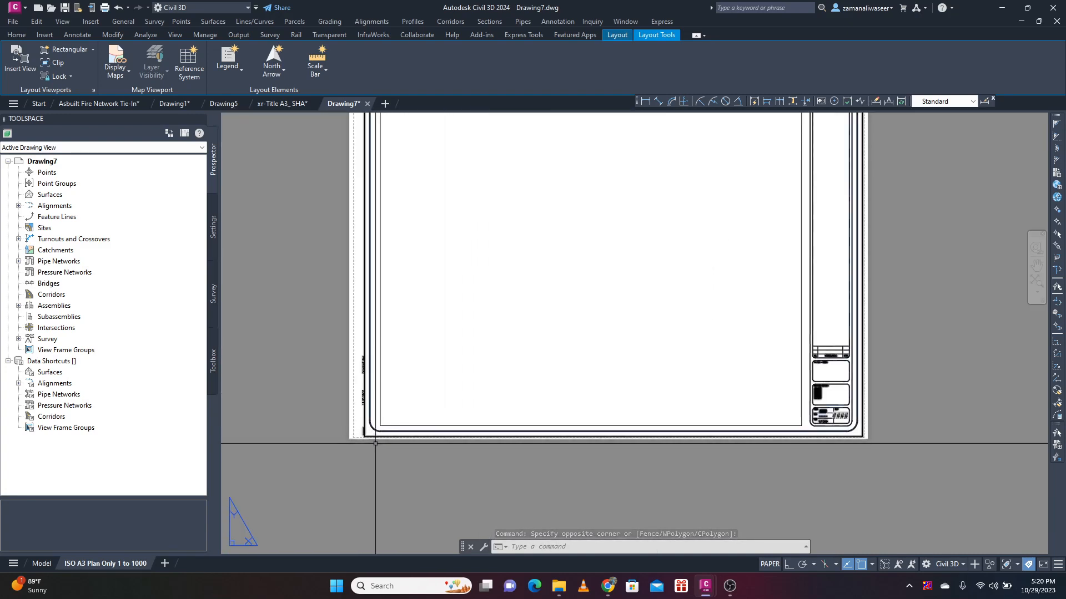
{"action": "scroll", "coordinate": [370, 431], "scroll_direction": "up", "scroll_amount": 3}
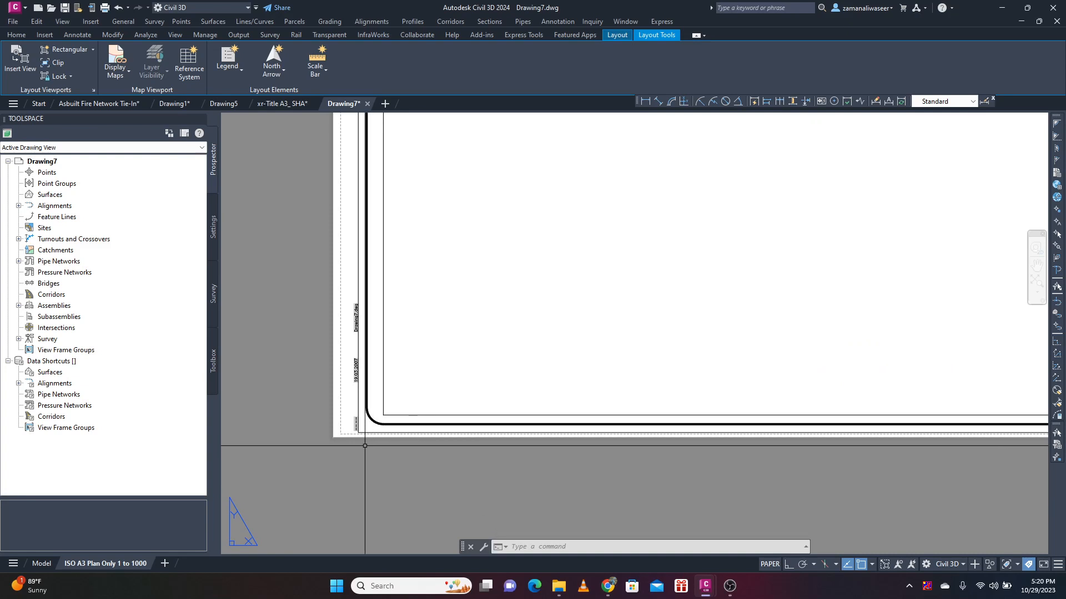
{"action": "left_click", "coordinate": [16, 35]}
{"action": "left_click", "coordinate": [511, 66]}
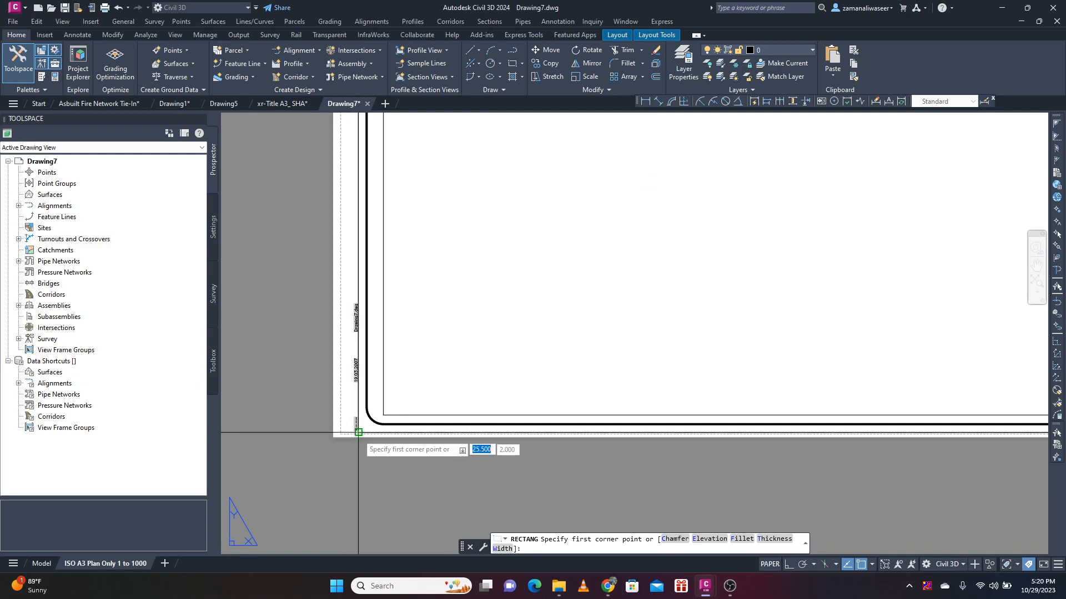
{"action": "left_click", "coordinate": [389, 428]}
{"action": "scroll", "coordinate": [388, 408], "scroll_direction": "down", "scroll_amount": 5}
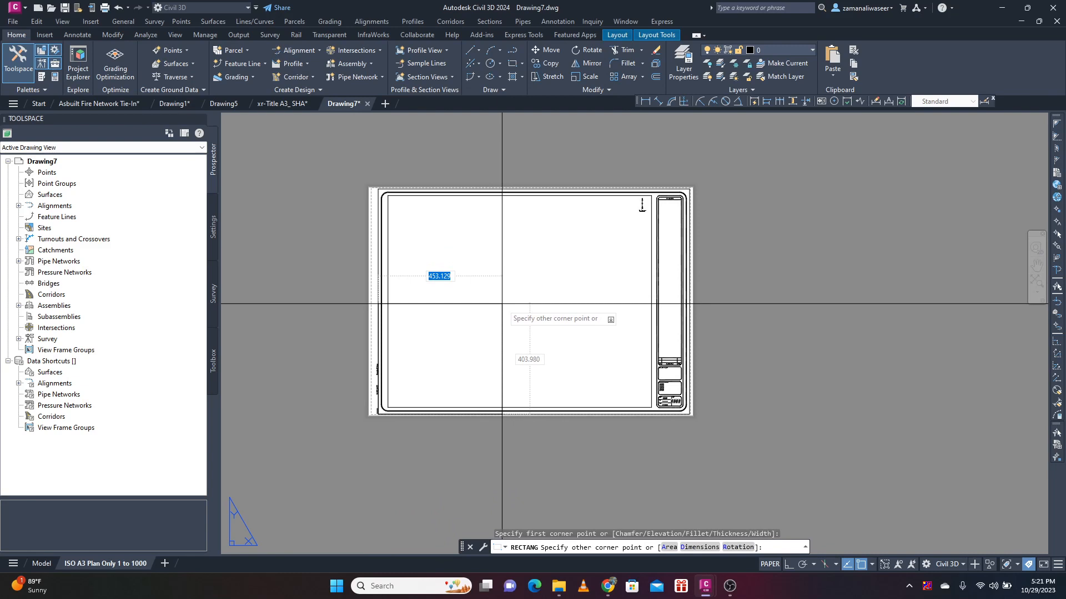
{"action": "type", "text": "420"}
{"action": "key", "text": "Tab"}
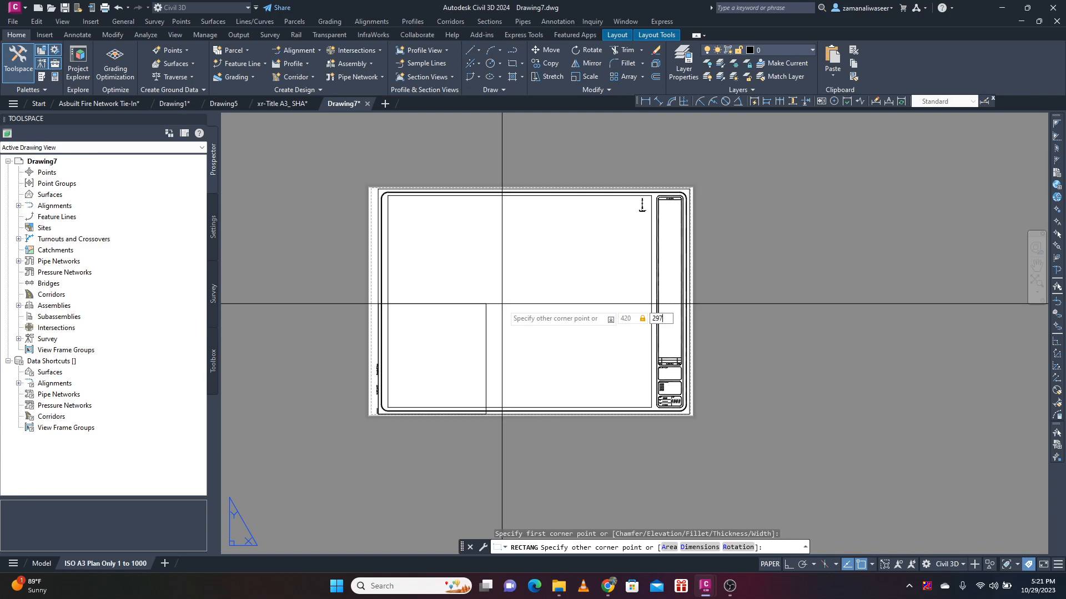
{"action": "key", "text": "Return"}
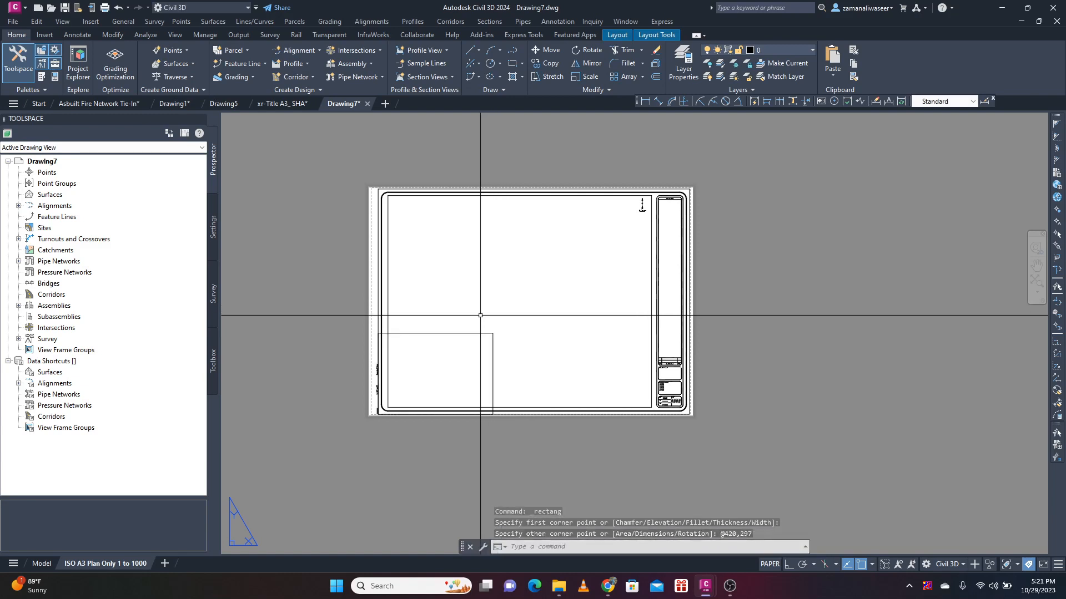
{"action": "left_click", "coordinate": [462, 333]}
{"action": "key", "text": "Escape"}
- Scale the title block sheet objects by reference from the outer frame's lower-left corner, using its diagonal, to fit inside the 420 by 297 rectangle
{"action": "type", "text": "Spec"}
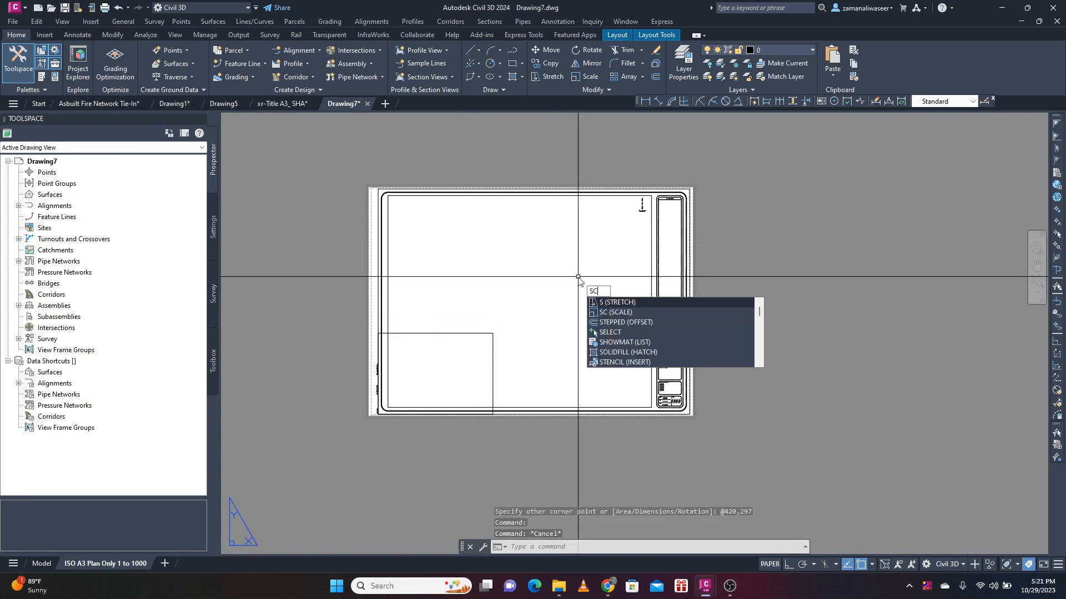
{"action": "key", "text": "Return"}
{"action": "left_click", "coordinate": [709, 160]}
{"action": "left_click", "coordinate": [602, 435]}
{"action": "key", "text": "Return"}
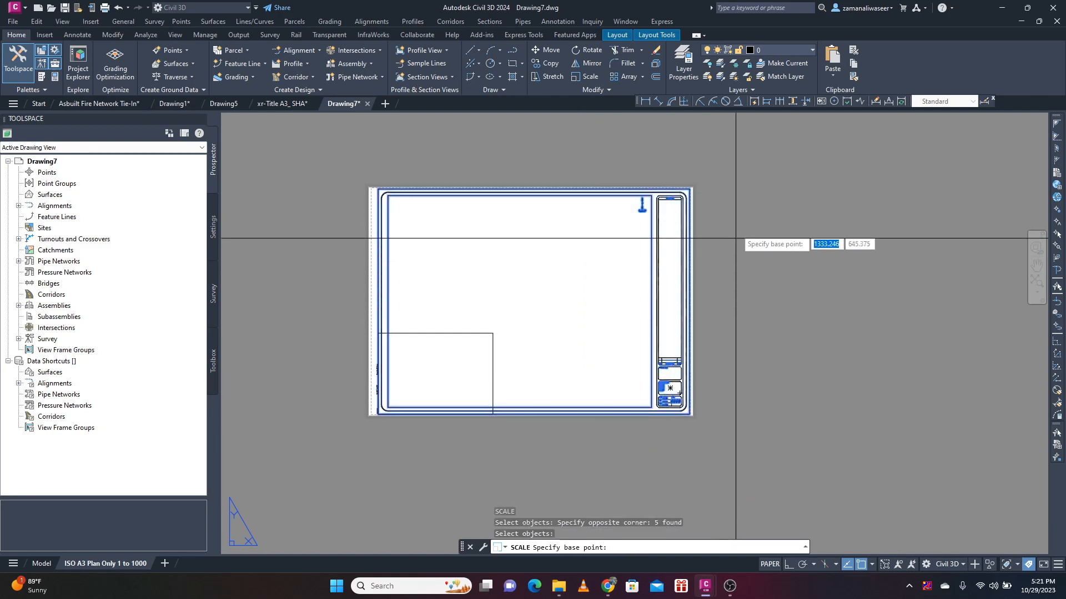
{"action": "scroll", "coordinate": [380, 424], "scroll_direction": "up", "scroll_amount": 5}
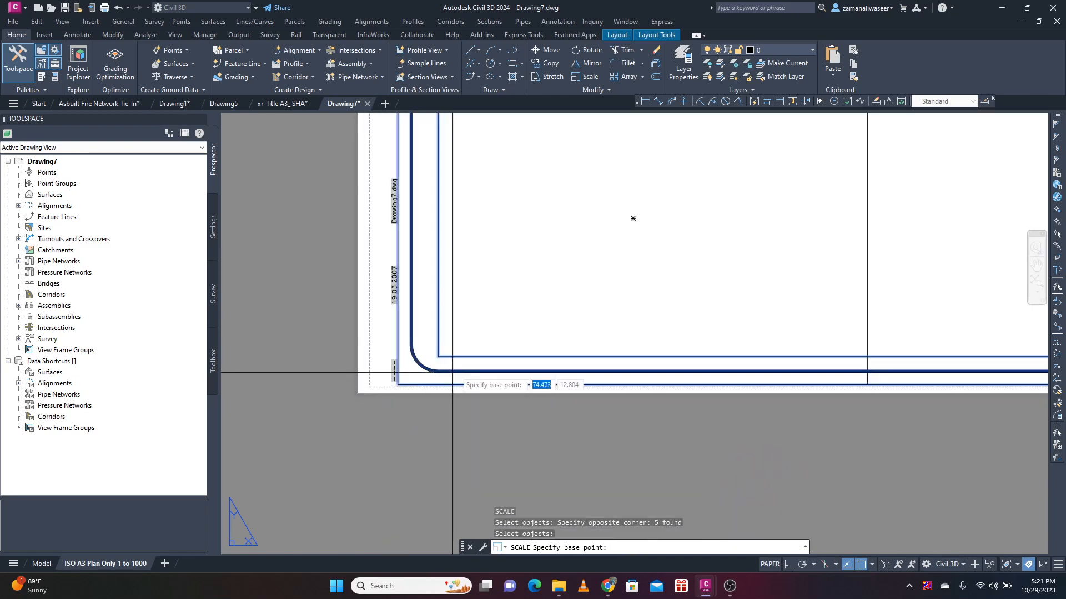
{"action": "left_click", "coordinate": [398, 385]}
{"action": "scroll", "coordinate": [397, 385], "scroll_direction": "down", "scroll_amount": 5}
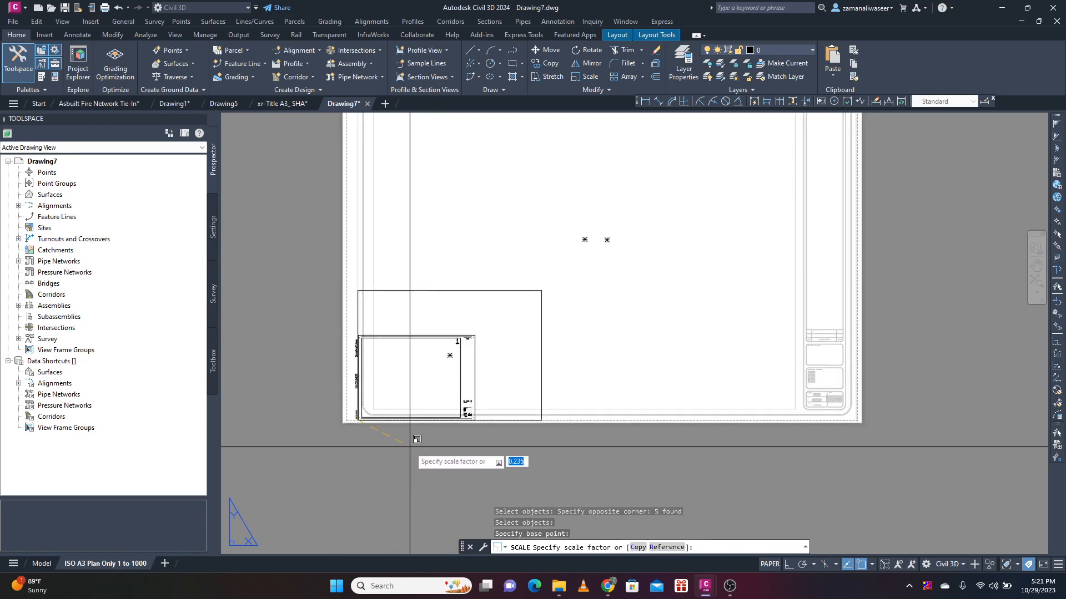
{"action": "key", "text": "Return"}
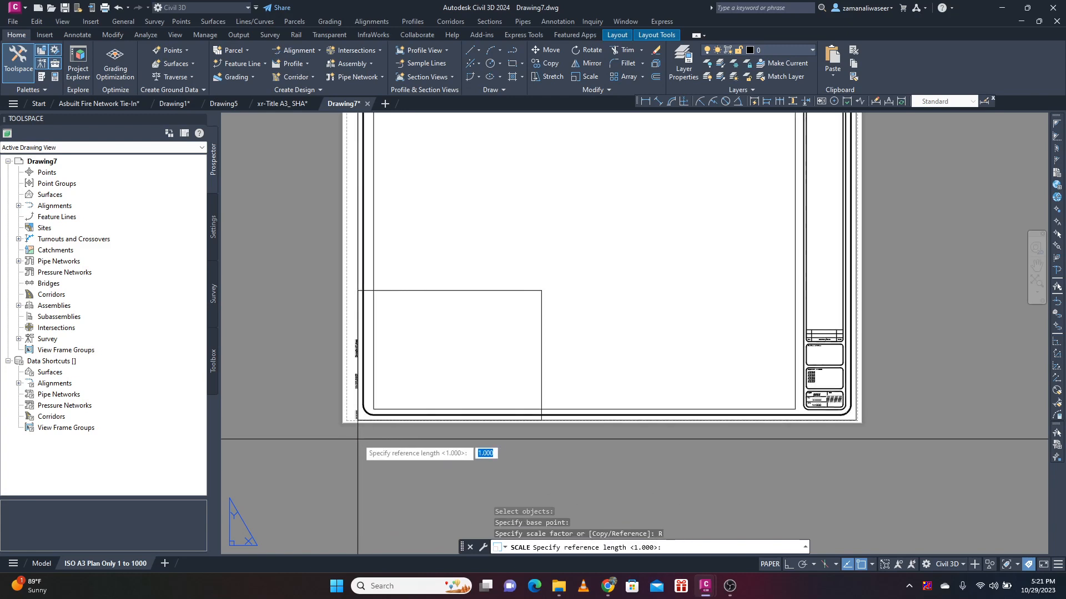
{"action": "left_click", "coordinate": [358, 420]}
{"action": "scroll", "coordinate": [514, 416], "scroll_direction": "down", "scroll_amount": 4}
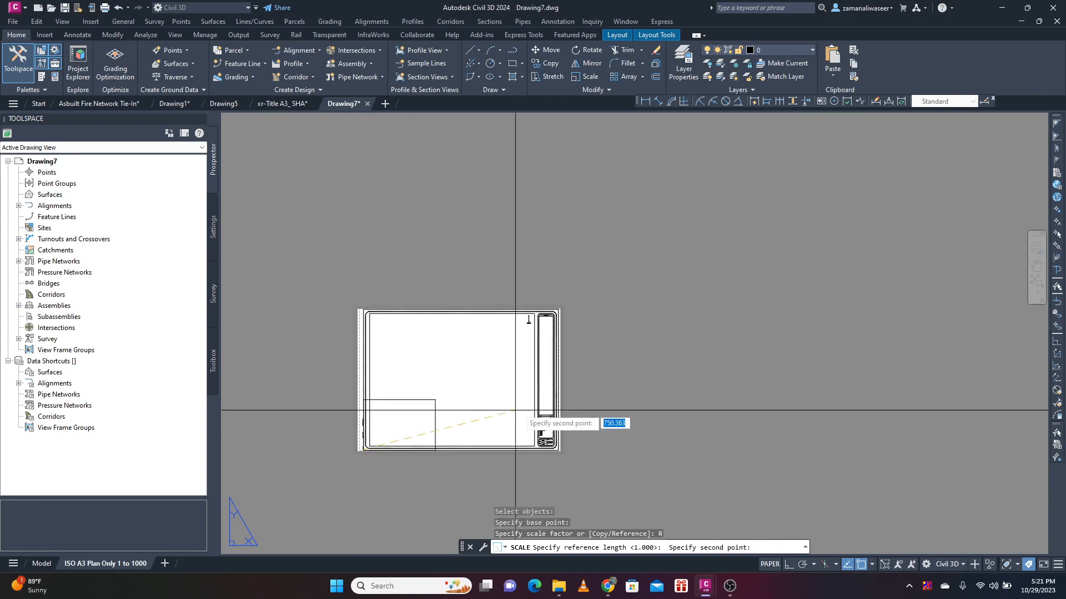
{"action": "scroll", "coordinate": [565, 311], "scroll_direction": "up", "scroll_amount": 5}
{"action": "scroll", "coordinate": [565, 311], "scroll_direction": "down", "scroll_amount": 2}
{"action": "left_click", "coordinate": [526, 309]}
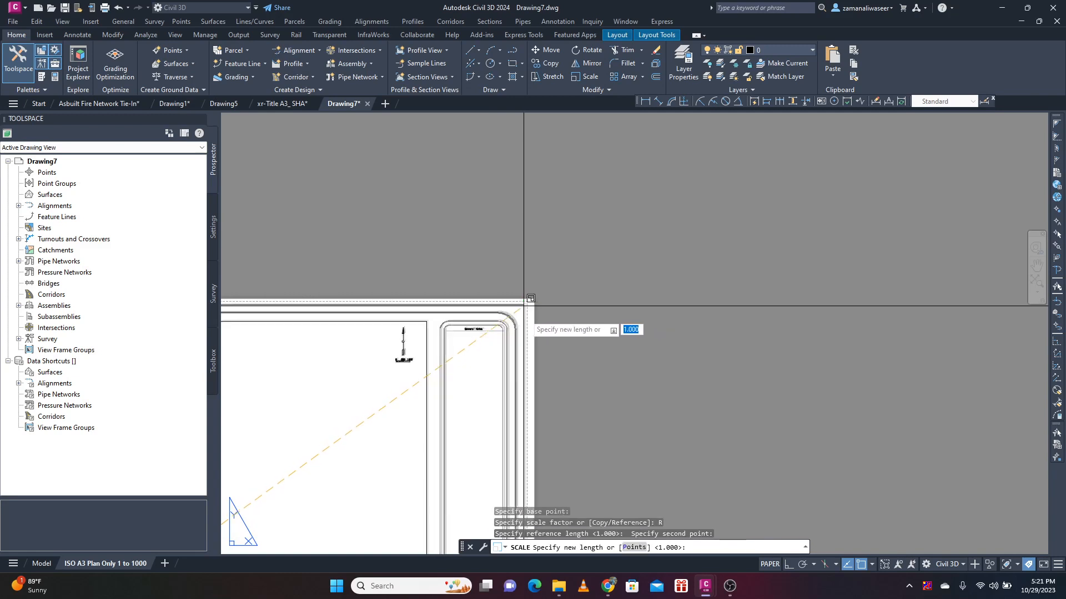
{"action": "scroll", "coordinate": [583, 288], "scroll_direction": "down", "scroll_amount": 4}
{"action": "scroll", "coordinate": [440, 399], "scroll_direction": "up", "scroll_amount": 7}
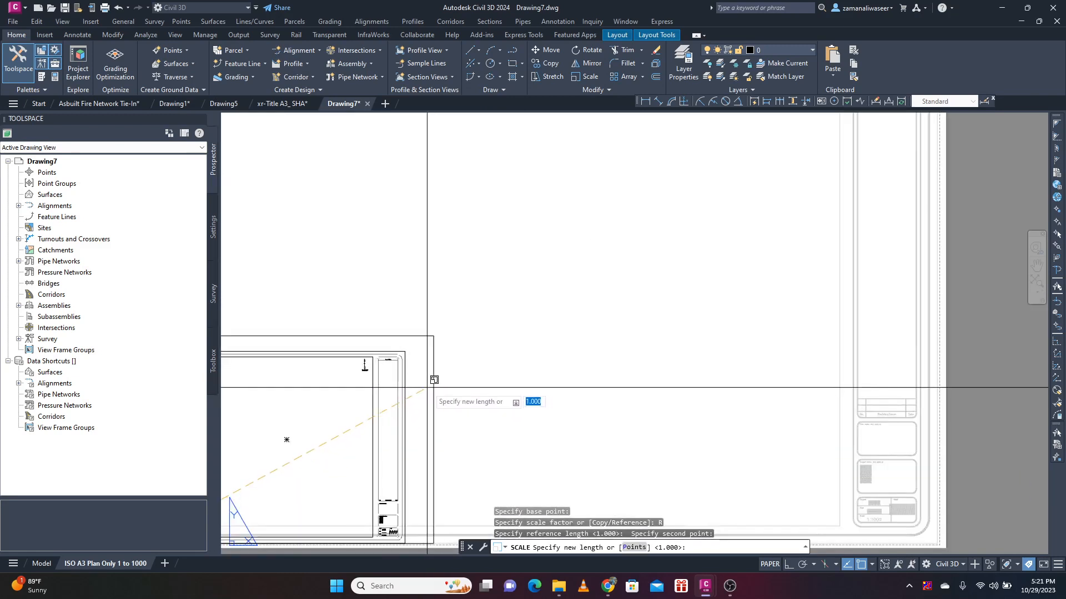
{"action": "scroll", "coordinate": [428, 333], "scroll_direction": "up", "scroll_amount": 5}
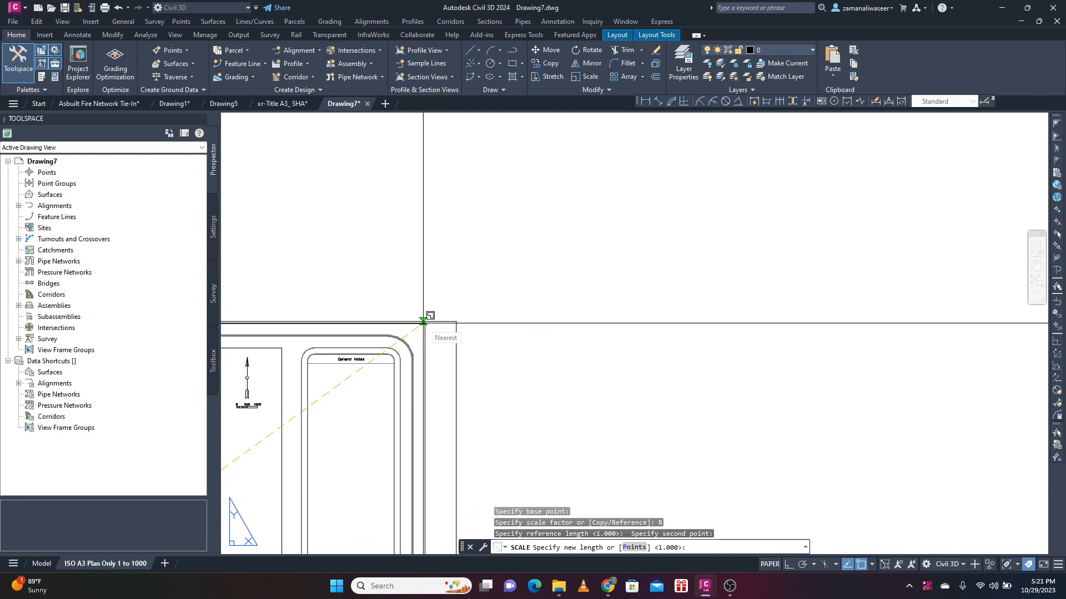
{"action": "left_click", "coordinate": [423, 322]}
{"action": "scroll", "coordinate": [555, 296], "scroll_direction": "down", "scroll_amount": 8}
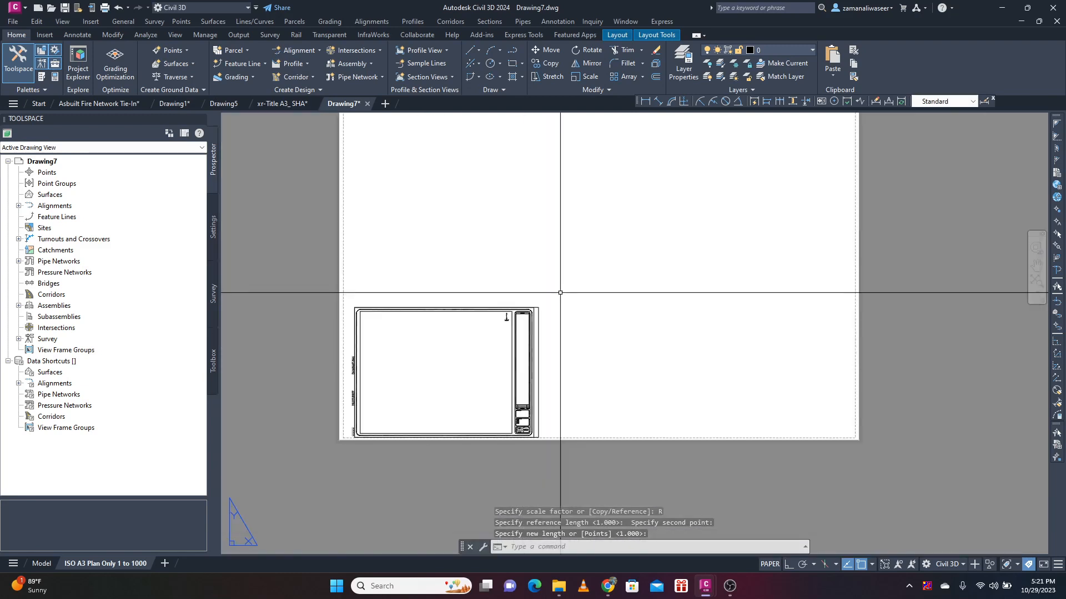
- Examine how the scaled title block fits inside the 420 by 297 rectangle
{"action": "middle_click_drag", "start_coordinate": [490, 406], "coordinate": [536, 373]}
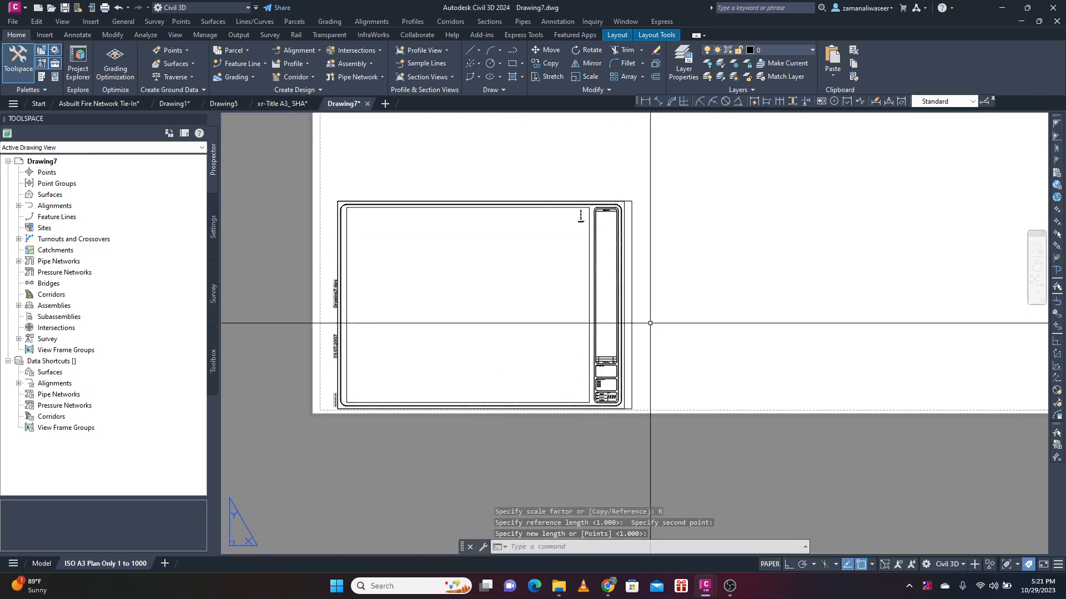
{"action": "middle_click_drag", "start_coordinate": [593, 377], "coordinate": [508, 367]}
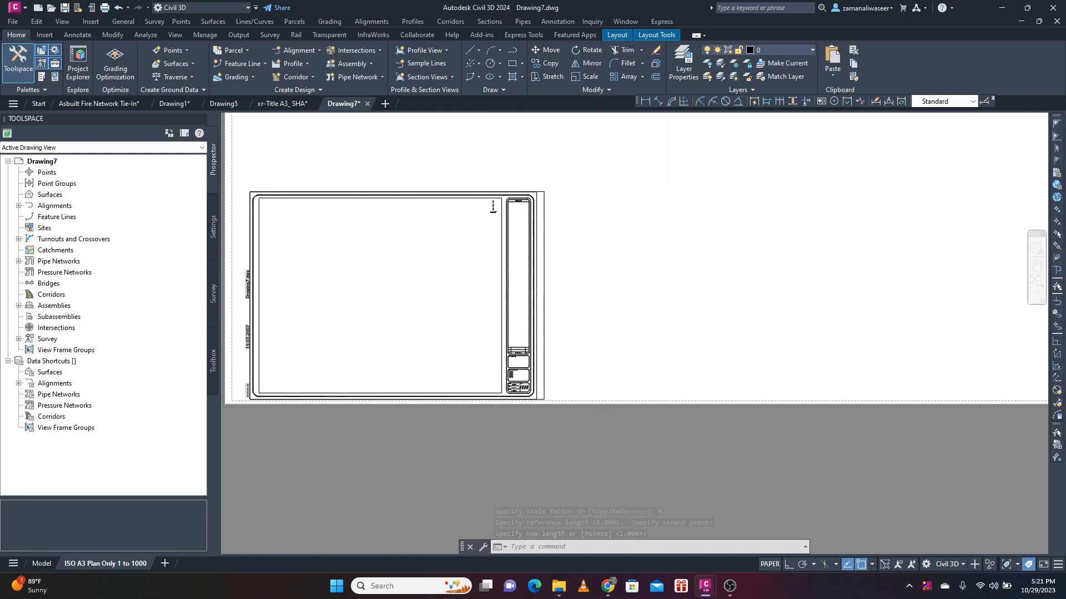
{"action": "scroll", "coordinate": [507, 366], "scroll_direction": "up", "scroll_amount": 5}
{"action": "left_click", "coordinate": [571, 353]}
{"action": "left_click", "coordinate": [558, 353]}
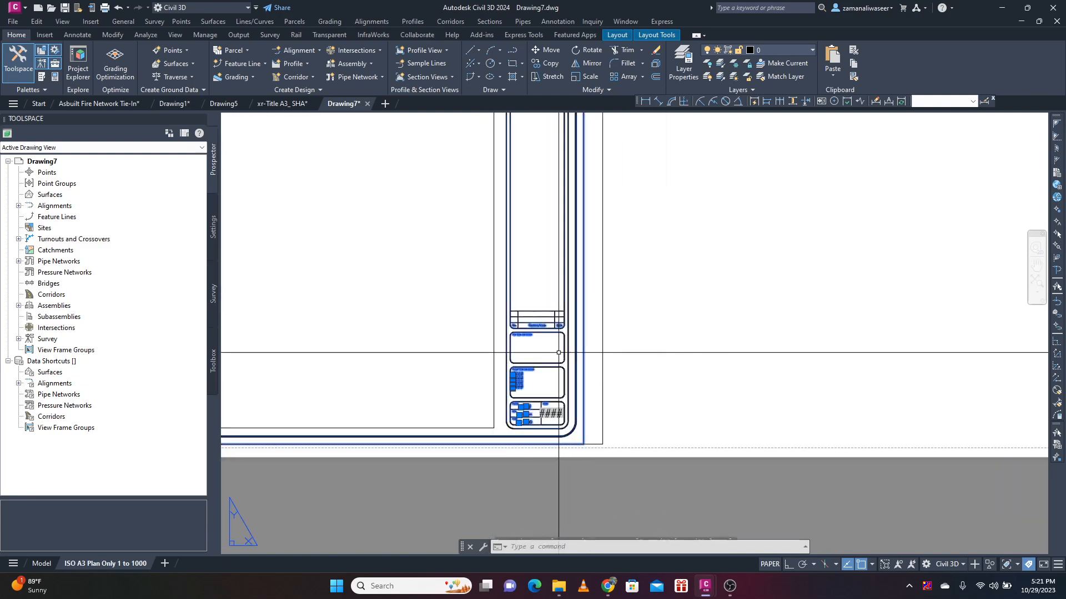
{"action": "scroll", "coordinate": [488, 422], "scroll_direction": "down", "scroll_amount": 3}
{"action": "scroll", "coordinate": [585, 397], "scroll_direction": "up", "scroll_amount": 3}
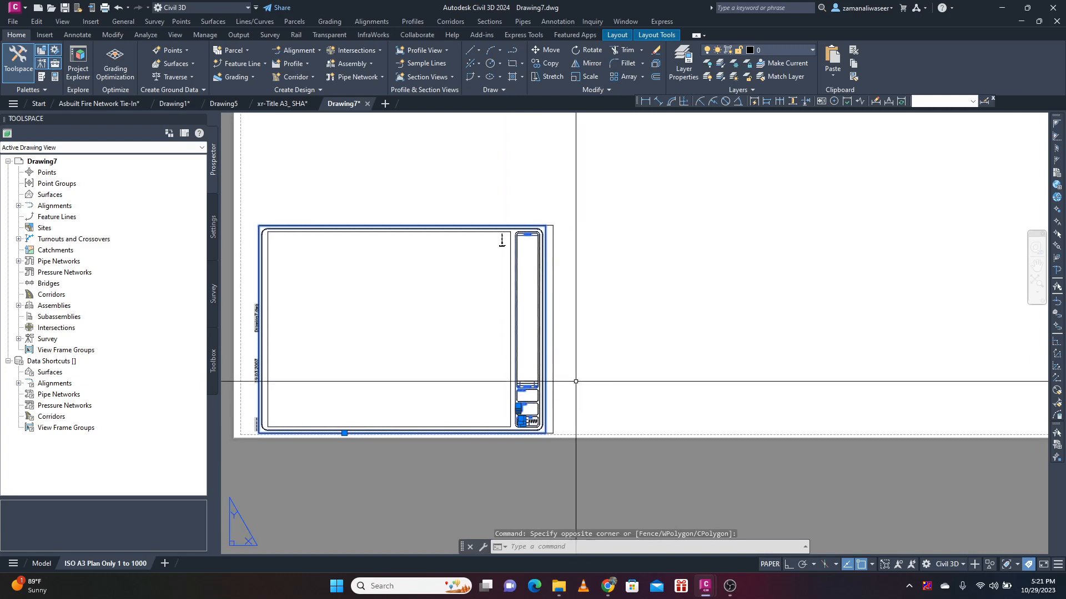
{"action": "key", "text": "Escape"}
{"action": "scroll", "coordinate": [522, 329], "scroll_direction": "down", "scroll_amount": 4}
{"action": "right_click", "coordinate": [102, 564]}
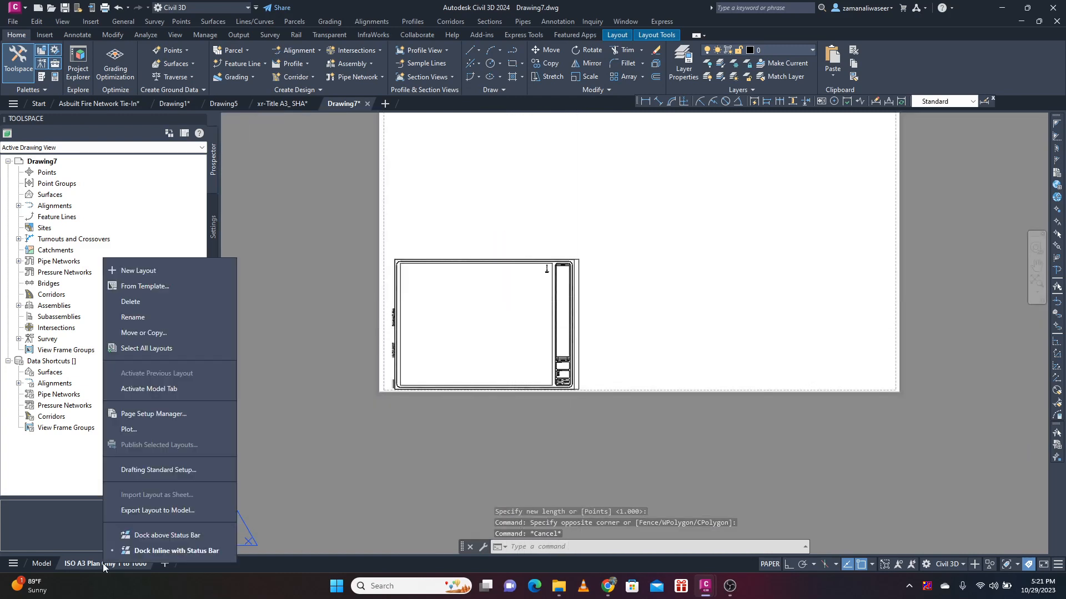
{"action": "left_click", "coordinate": [160, 470]}
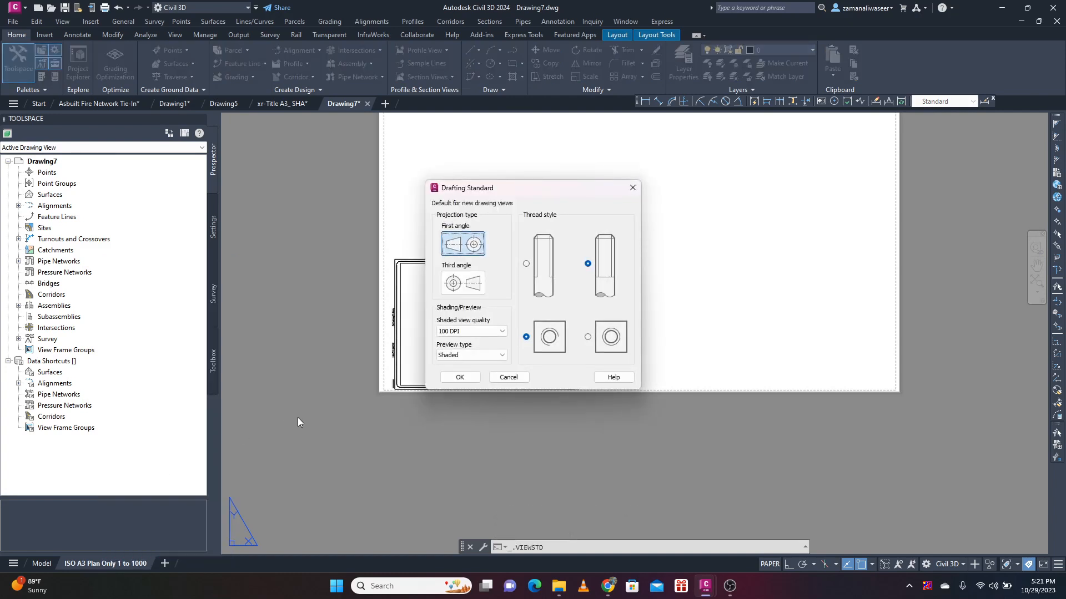
{"action": "key", "text": "Escape"}
- Modify the layout's page setup to use the ISO expand A3 (420.00 x 297.00 MM) paper size
{"action": "right_click", "coordinate": [97, 565]}
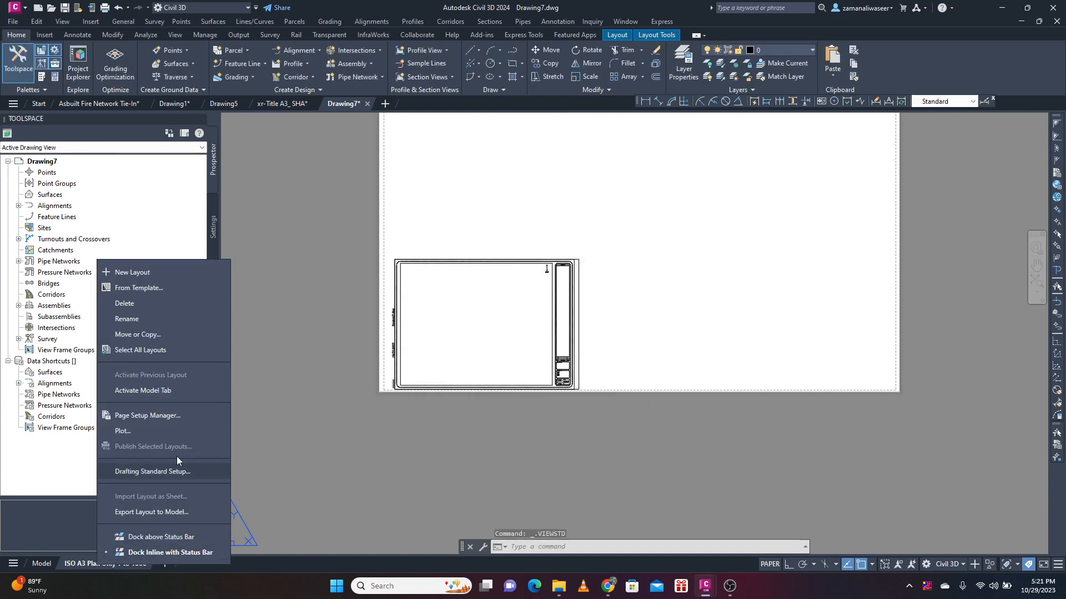
{"action": "left_click", "coordinate": [144, 416]}
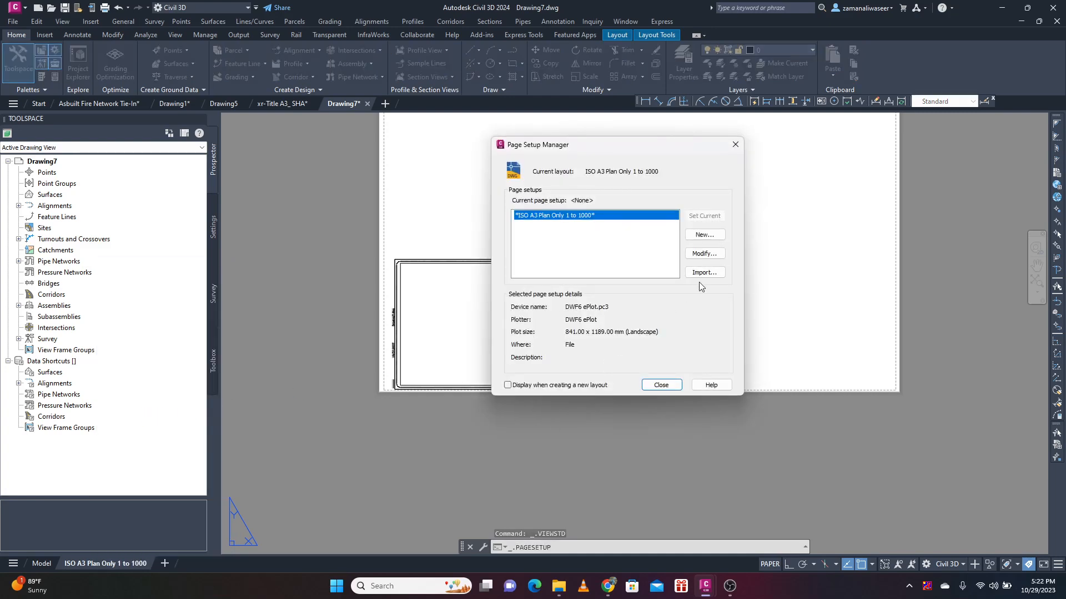
{"action": "left_click", "coordinate": [715, 251]}
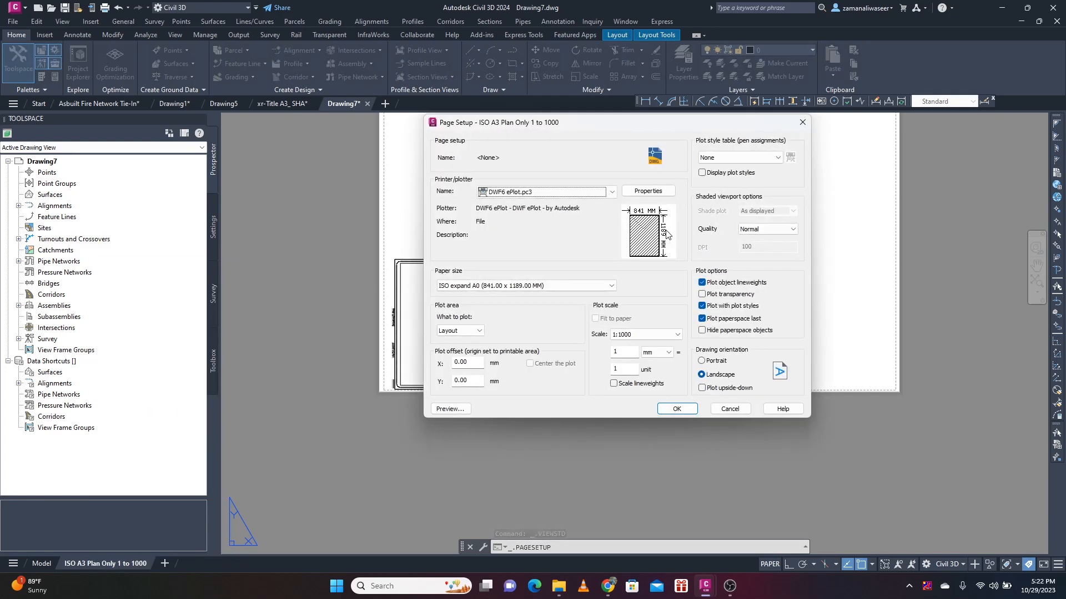
{"action": "left_click", "coordinate": [561, 286]}
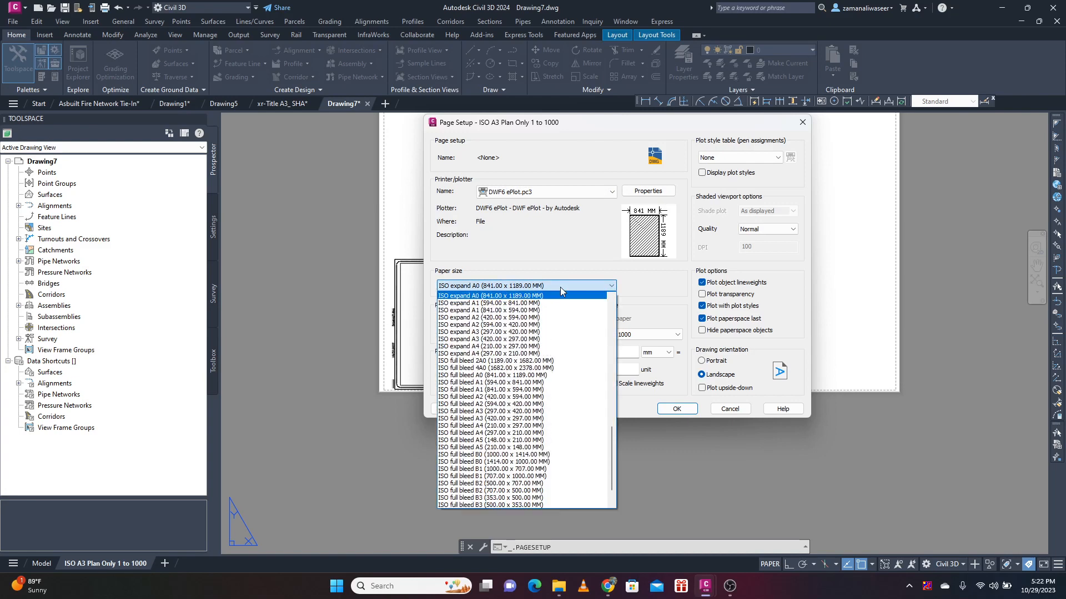
{"action": "left_click", "coordinate": [496, 339]}
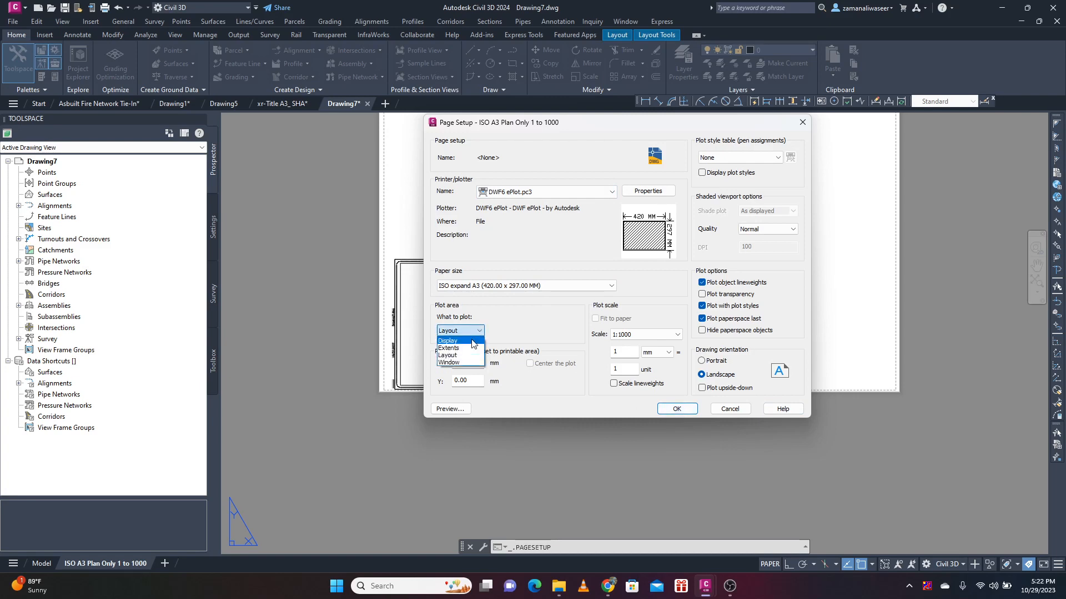
- Set the plot area to a window spanning opposite corners of the 420 by 297 rectangle, fitted to paper, and apply the page setup
{"action": "scroll", "coordinate": [405, 388], "scroll_direction": "up", "scroll_amount": 5}
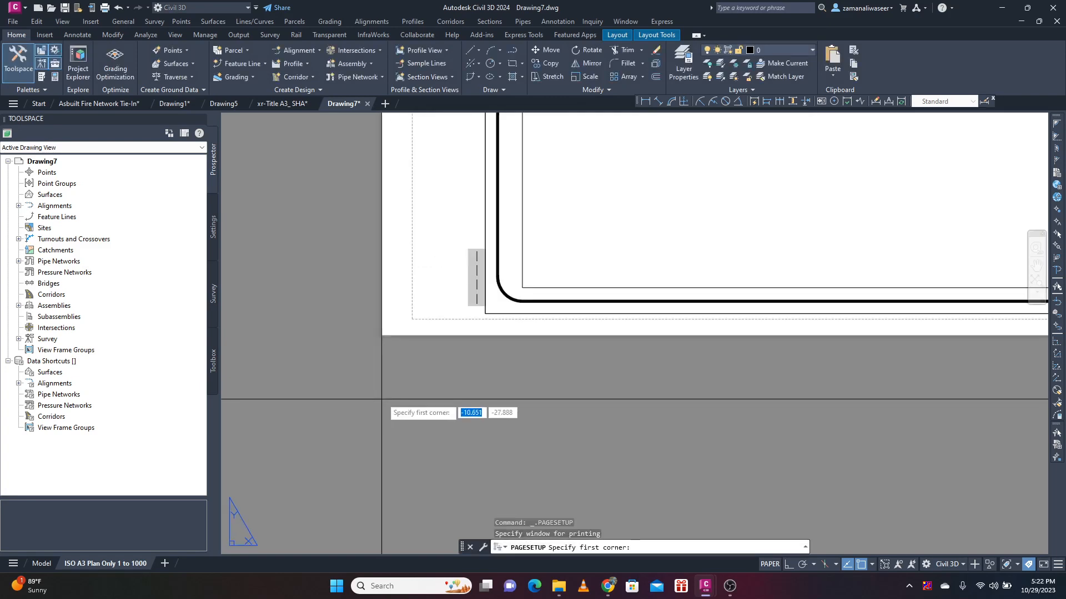
{"action": "left_click", "coordinate": [486, 314]}
{"action": "scroll", "coordinate": [566, 254], "scroll_direction": "down", "scroll_amount": 4}
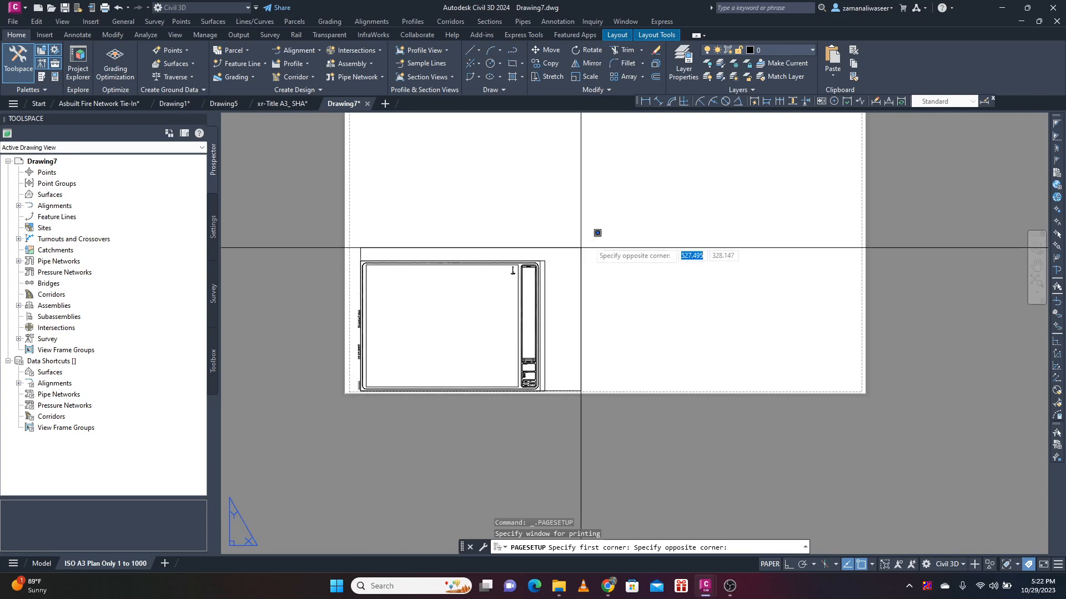
{"action": "scroll", "coordinate": [535, 258], "scroll_direction": "up", "scroll_amount": 4}
{"action": "left_click", "coordinate": [528, 278]}
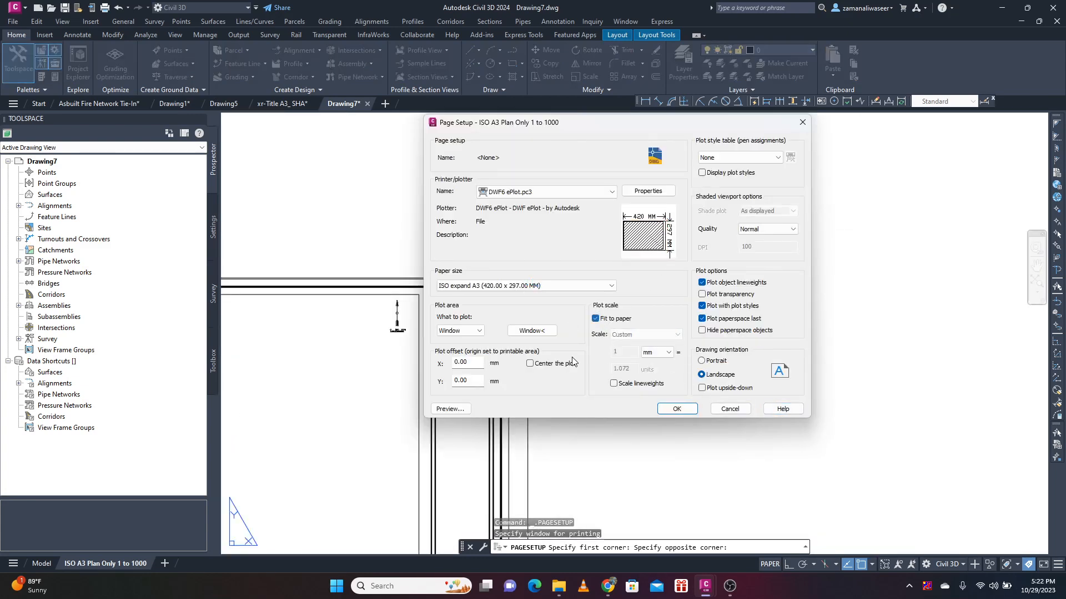
{"action": "left_click", "coordinate": [670, 410]}
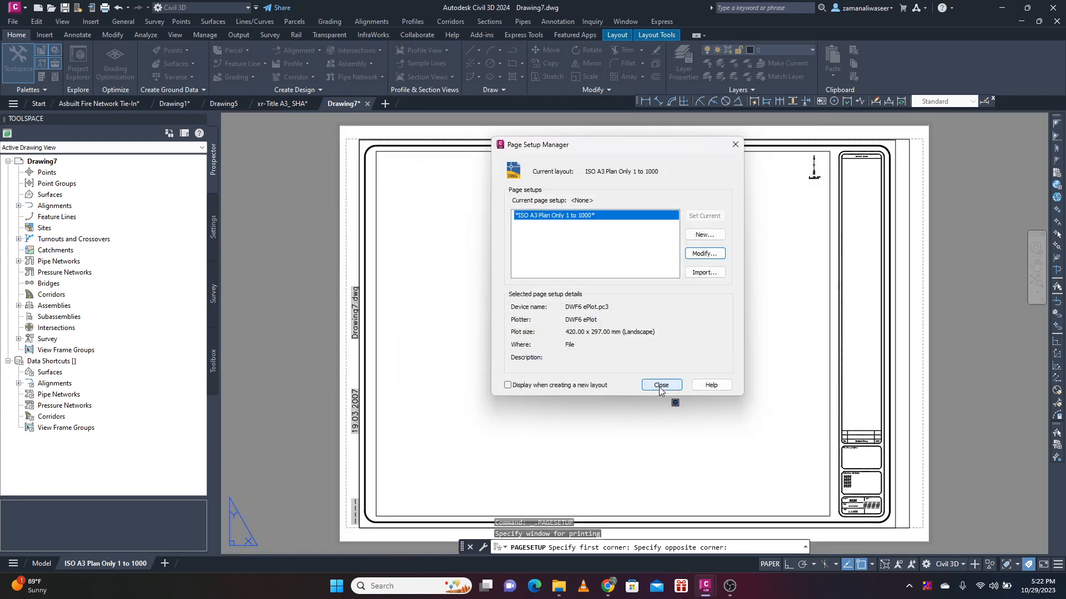
{"action": "left_click", "coordinate": [661, 385]}
- Open the ISO A0 Title Block reference for in-place editing with all nested objects selected automatically
{"action": "scroll", "coordinate": [637, 328], "scroll_direction": "down", "scroll_amount": 3}
{"action": "scroll", "coordinate": [698, 281], "scroll_direction": "up", "scroll_amount": 2}
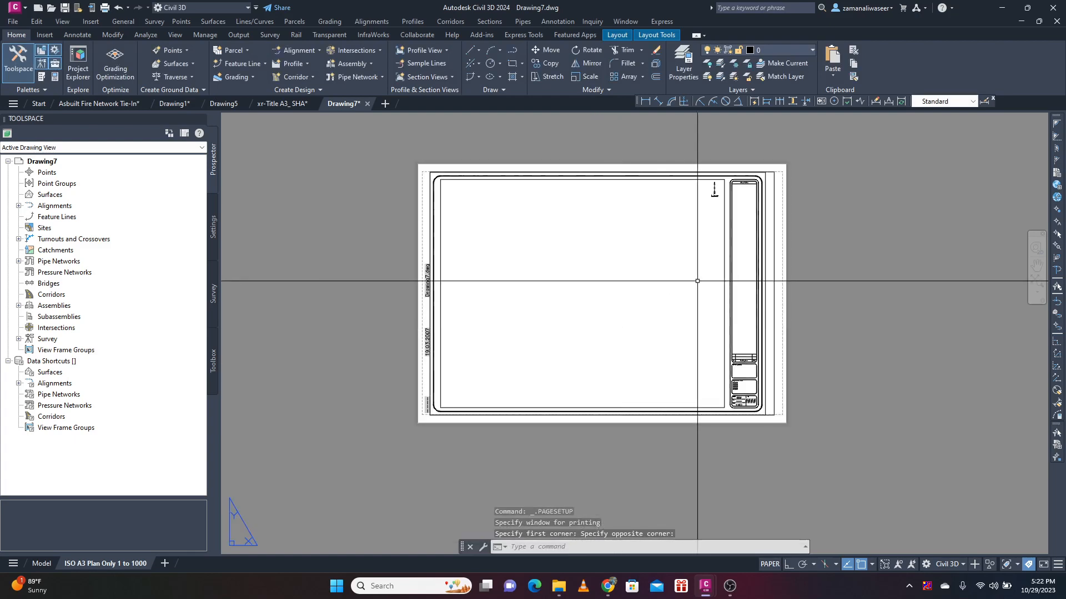
{"action": "scroll", "coordinate": [697, 281], "scroll_direction": "up", "scroll_amount": 3}
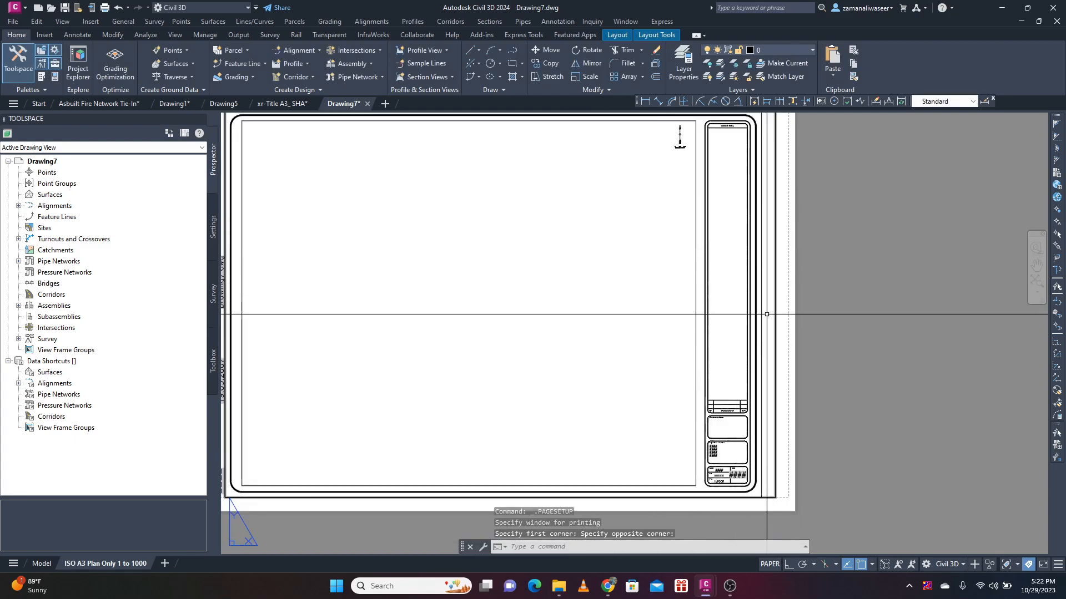
{"action": "left_click", "coordinate": [702, 326]}
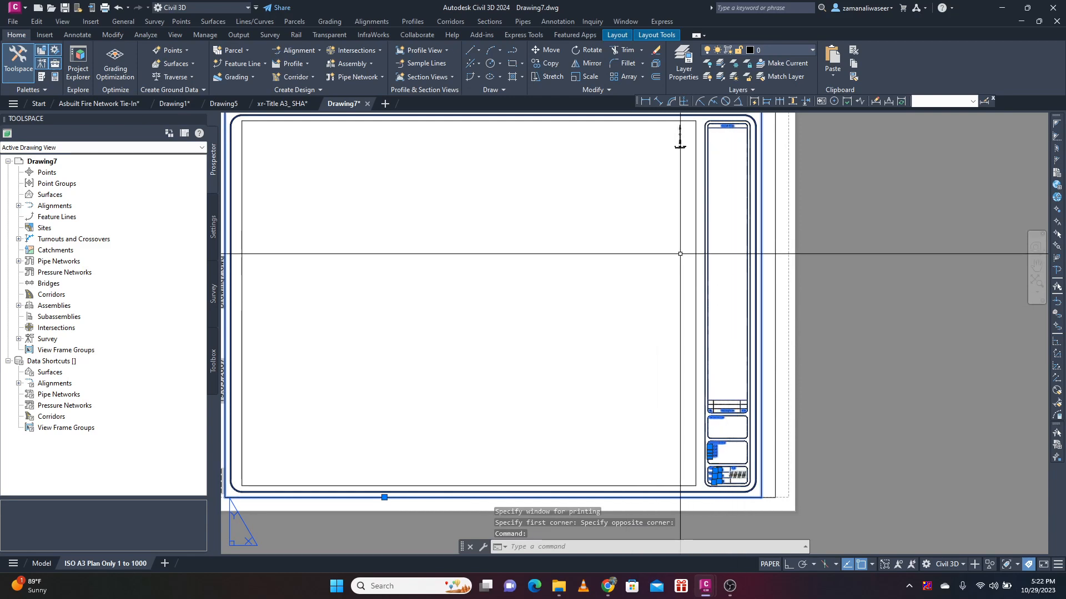
{"action": "right_click", "coordinate": [671, 293]}
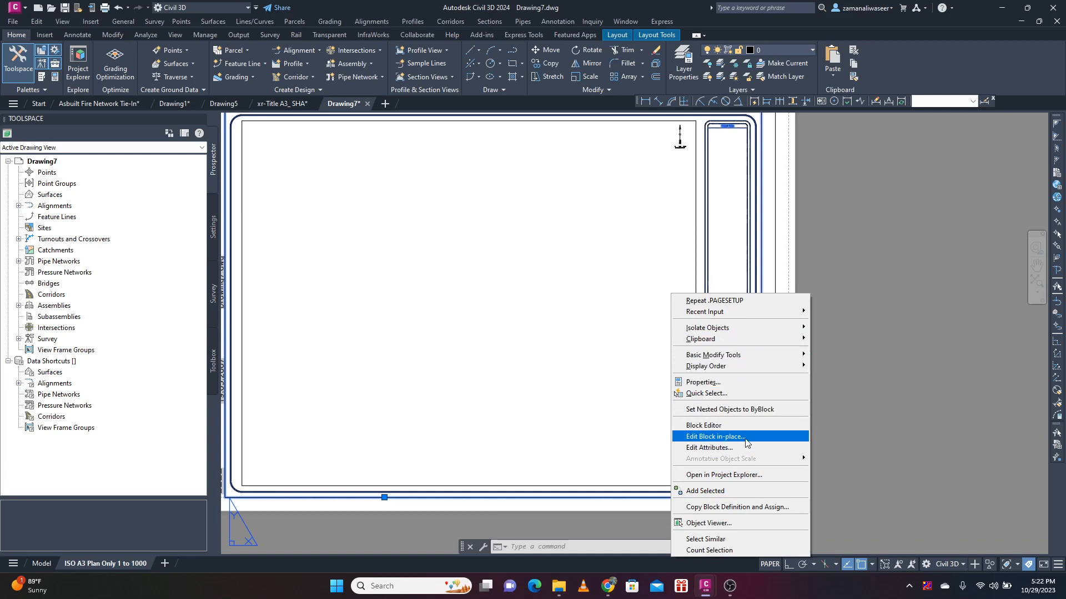
{"action": "left_click", "coordinate": [709, 437]}
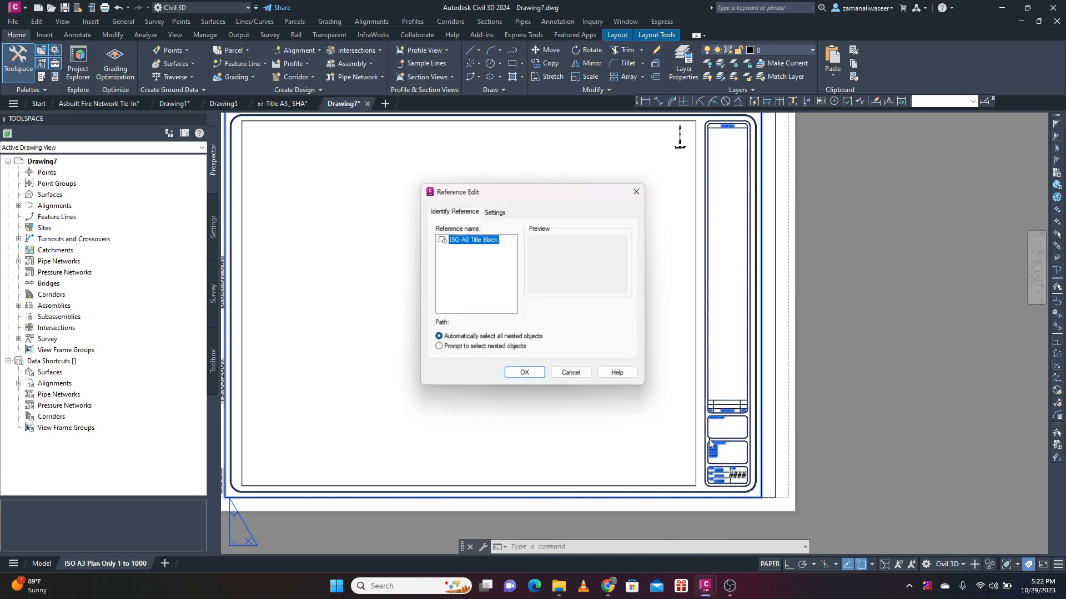
{"action": "left_click", "coordinate": [525, 373]}
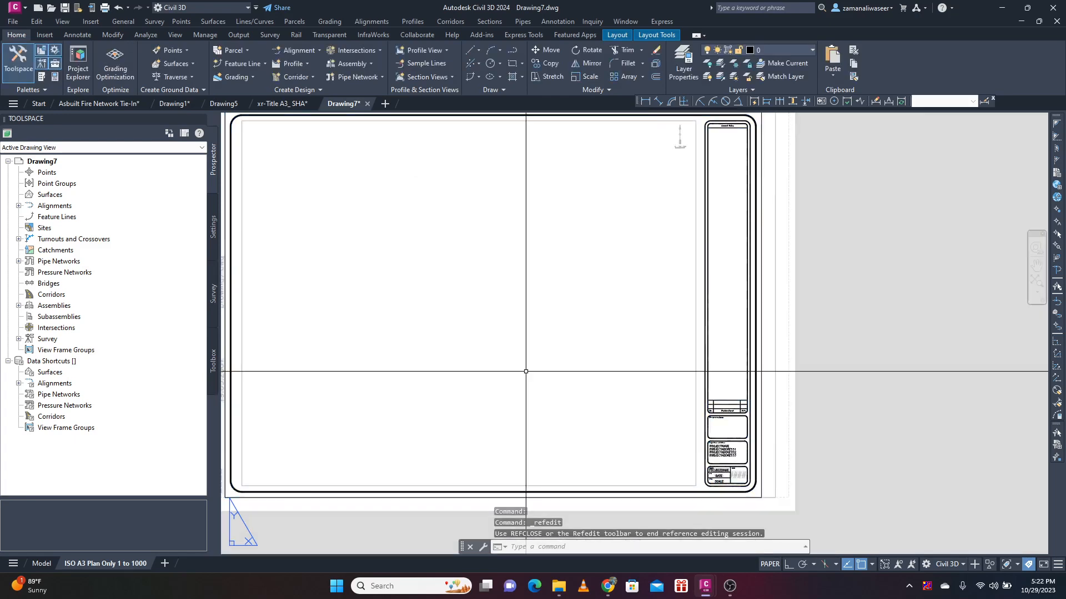
{"action": "scroll", "coordinate": [726, 396], "scroll_direction": "up", "scroll_amount": 4}
{"action": "scroll", "coordinate": [679, 383], "scroll_direction": "down", "scroll_amount": 4}
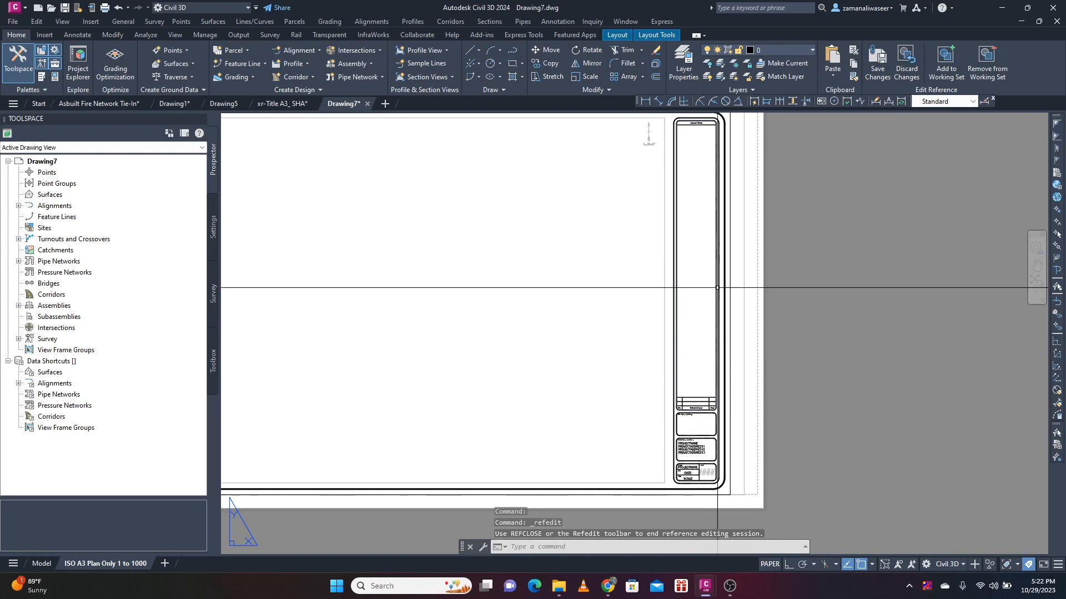
- Switch to the xr-Title A3_ SHA drawing and copy the notes and legend from its title block
{"action": "left_click", "coordinate": [282, 103]}
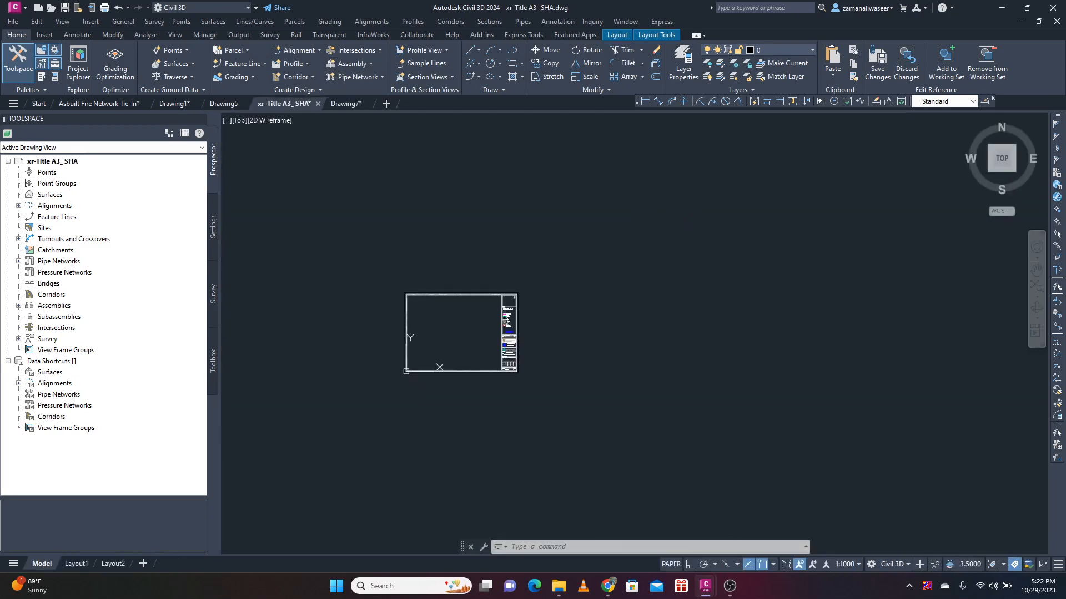
{"action": "scroll", "coordinate": [498, 338], "scroll_direction": "up", "scroll_amount": 6}
{"action": "scroll", "coordinate": [482, 216], "scroll_direction": "up", "scroll_amount": 3}
{"action": "left_click", "coordinate": [529, 216]}
{"action": "scroll", "coordinate": [634, 311], "scroll_direction": "down", "scroll_amount": 3}
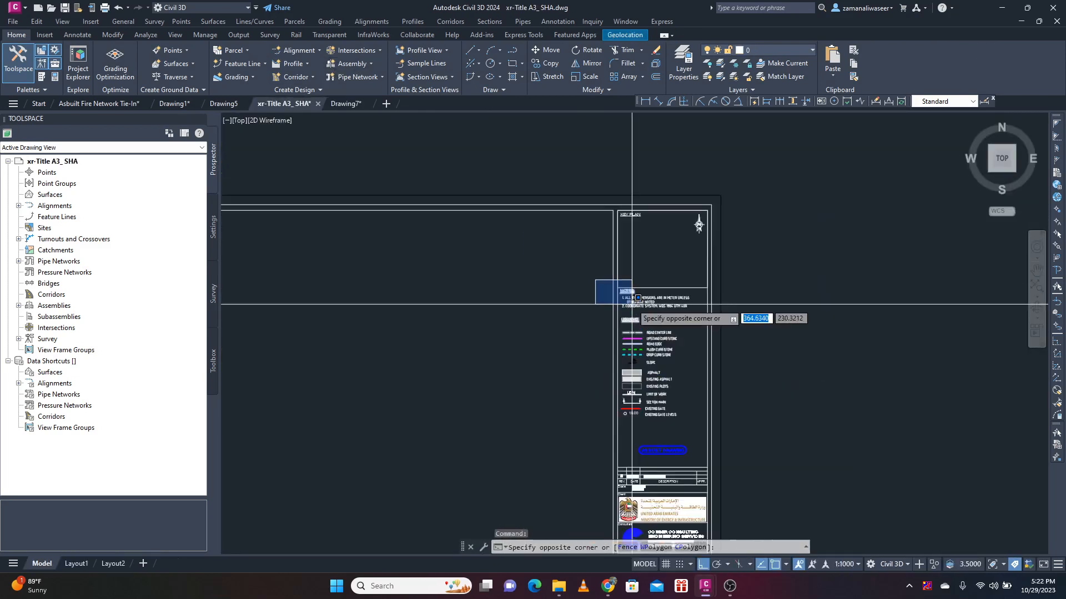
{"action": "left_click", "coordinate": [702, 372]}
{"action": "right_click", "coordinate": [701, 333]}
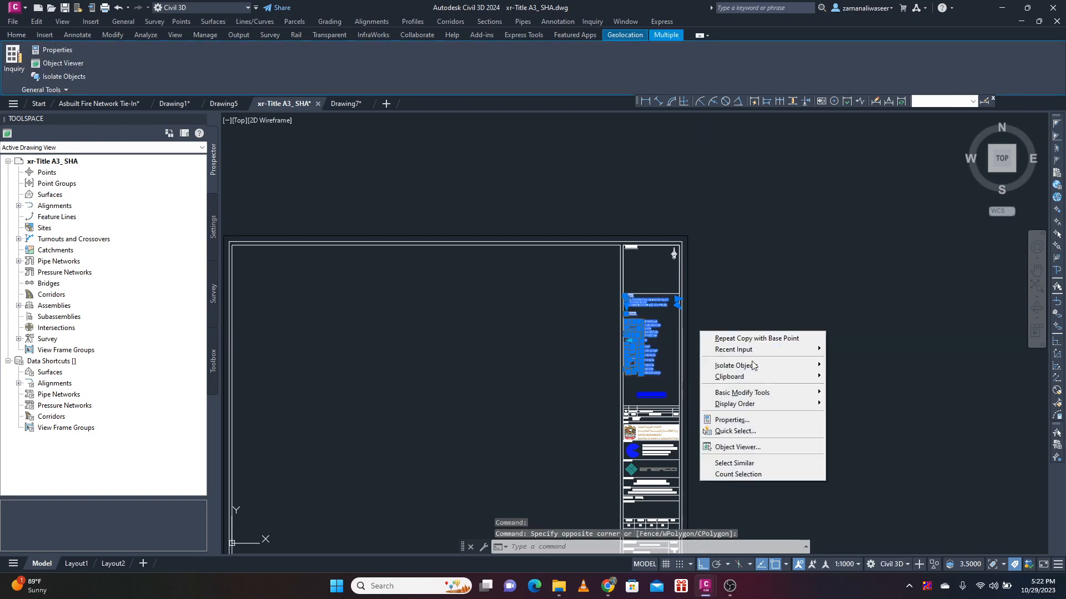
{"action": "mouse_move", "coordinate": [802, 381]}
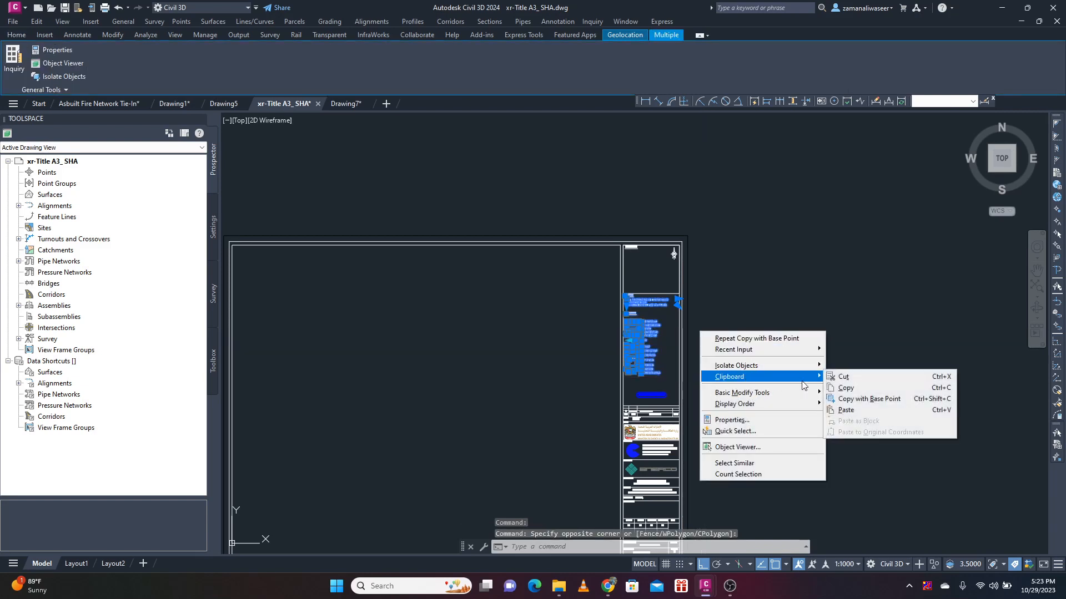
{"action": "left_click", "coordinate": [844, 388]}
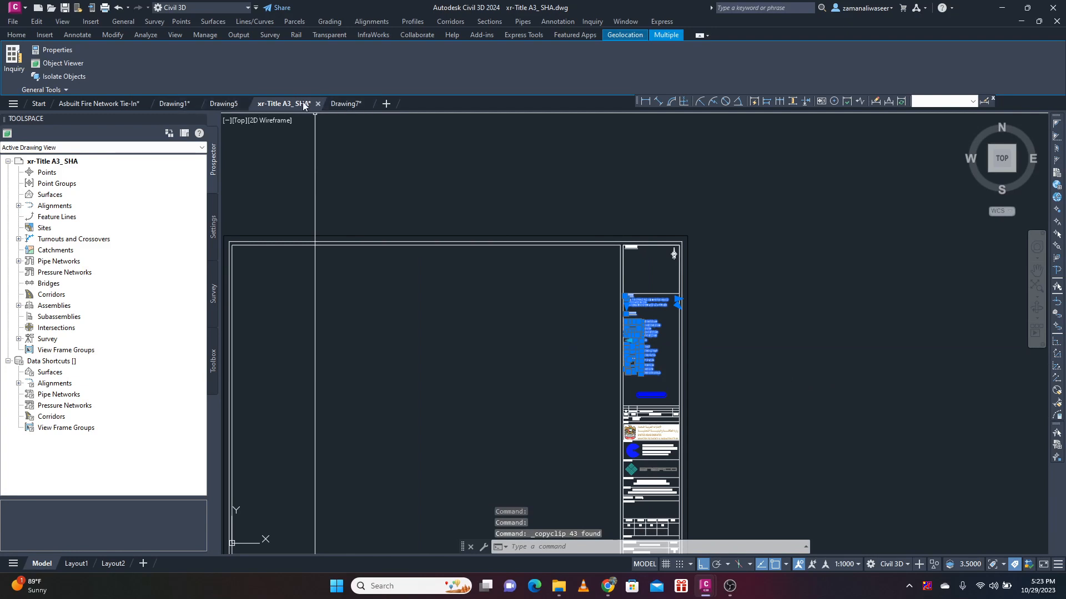
- Return to Drawing7 and paste the notes and legend into the General Notes column of the title block
{"action": "left_click", "coordinate": [339, 104]}
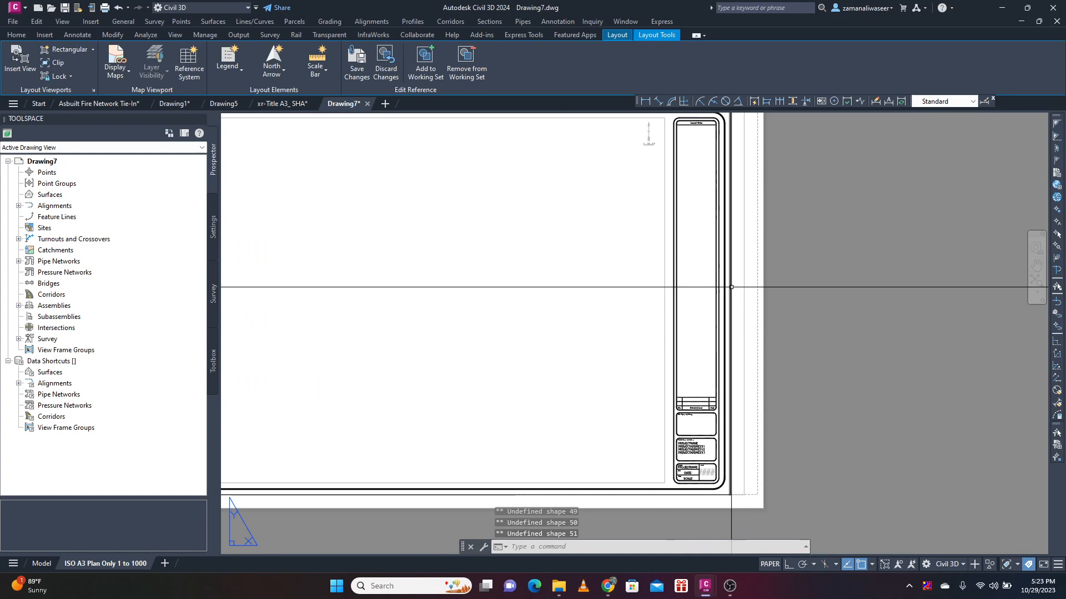
{"action": "key", "text": "ctrl+v"}
{"action": "scroll", "coordinate": [690, 297], "scroll_direction": "up", "scroll_amount": 5}
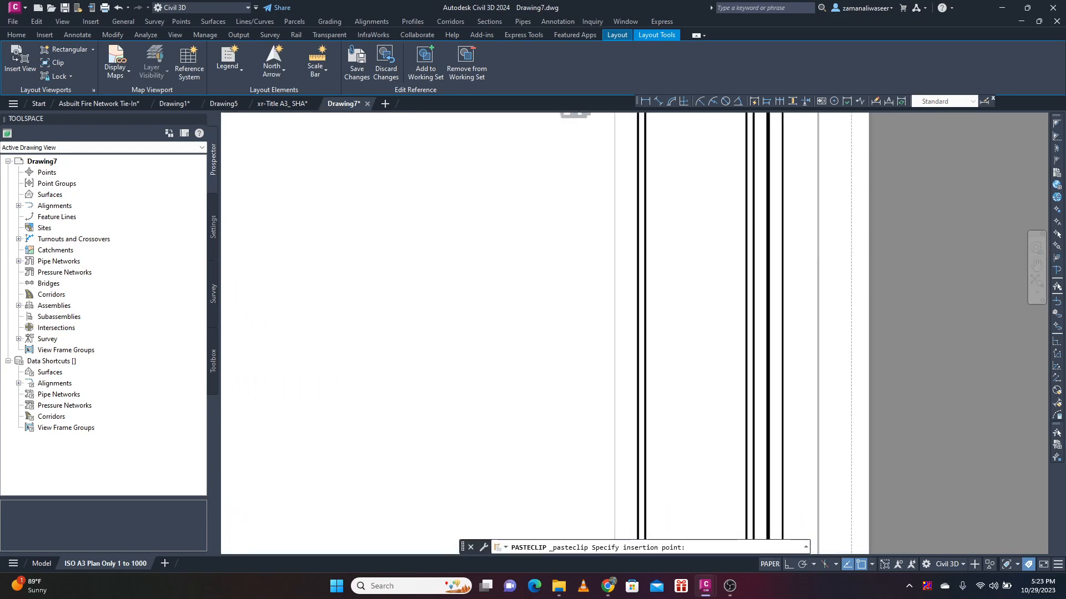
{"action": "left_click", "coordinate": [628, 417]}
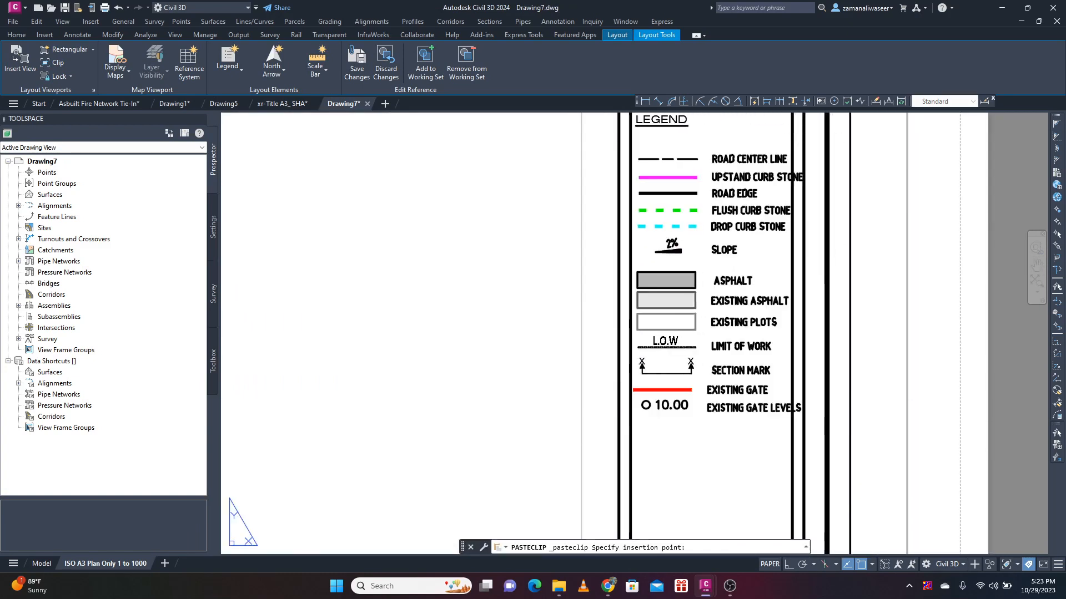
{"action": "scroll", "coordinate": [571, 359], "scroll_direction": "down", "scroll_amount": 5}
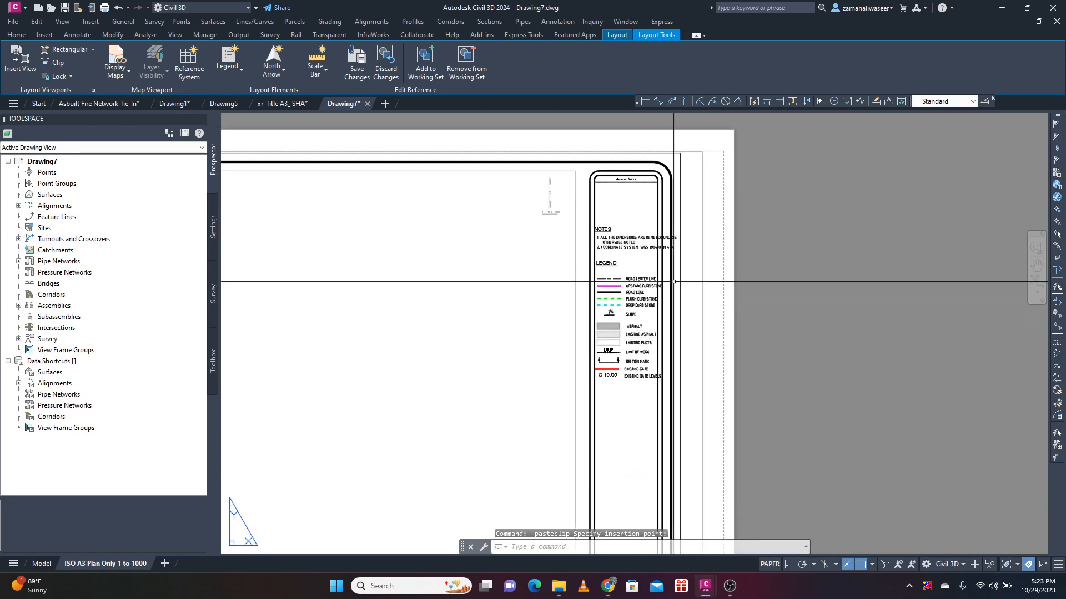
- Stretch the right side of the title block, with its outer border, out to the right edge of the 420 by 297 rectangle
{"action": "left_click", "coordinate": [681, 158]}
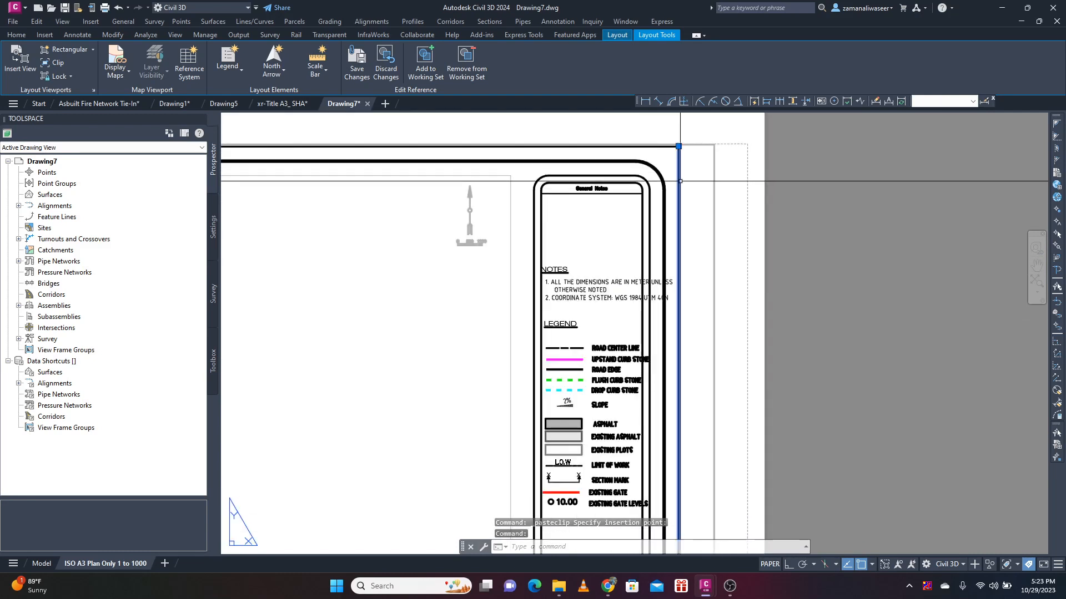
{"action": "scroll", "coordinate": [629, 194], "scroll_direction": "down", "scroll_amount": 3}
{"action": "key", "text": "Escape"}
{"action": "middle_click_drag", "start_coordinate": [713, 356], "coordinate": [702, 350]}
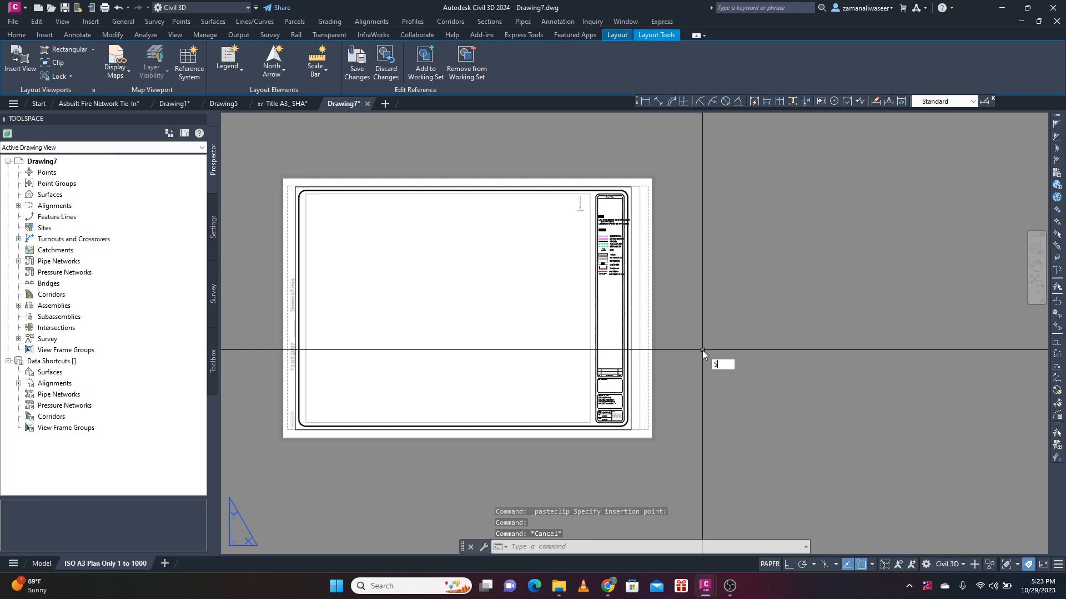
{"action": "key", "text": "Return"}
{"action": "left_click", "coordinate": [678, 167]}
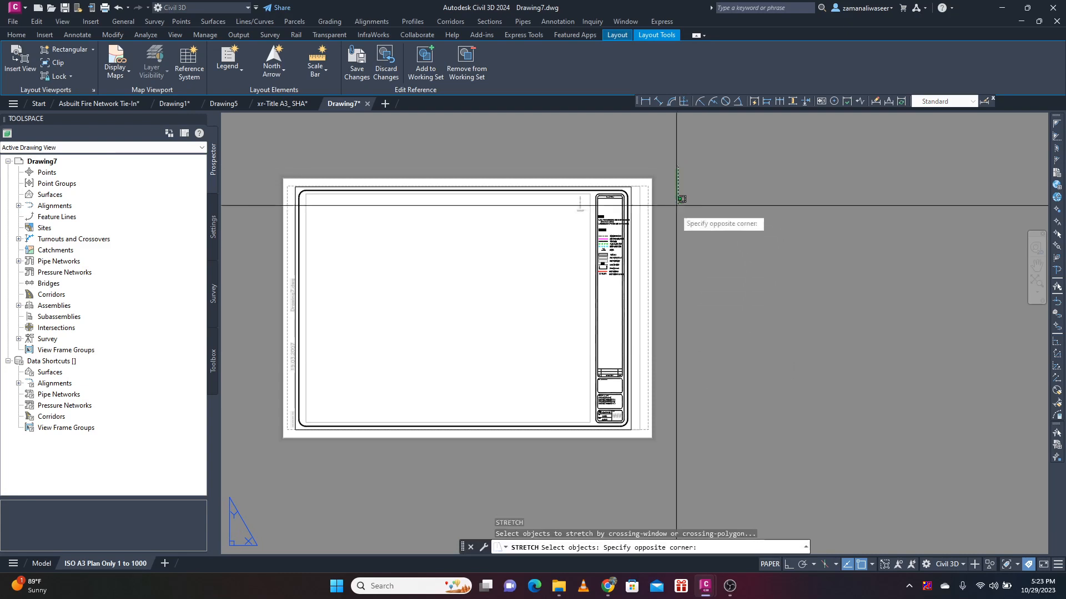
{"action": "left_click", "coordinate": [621, 445]}
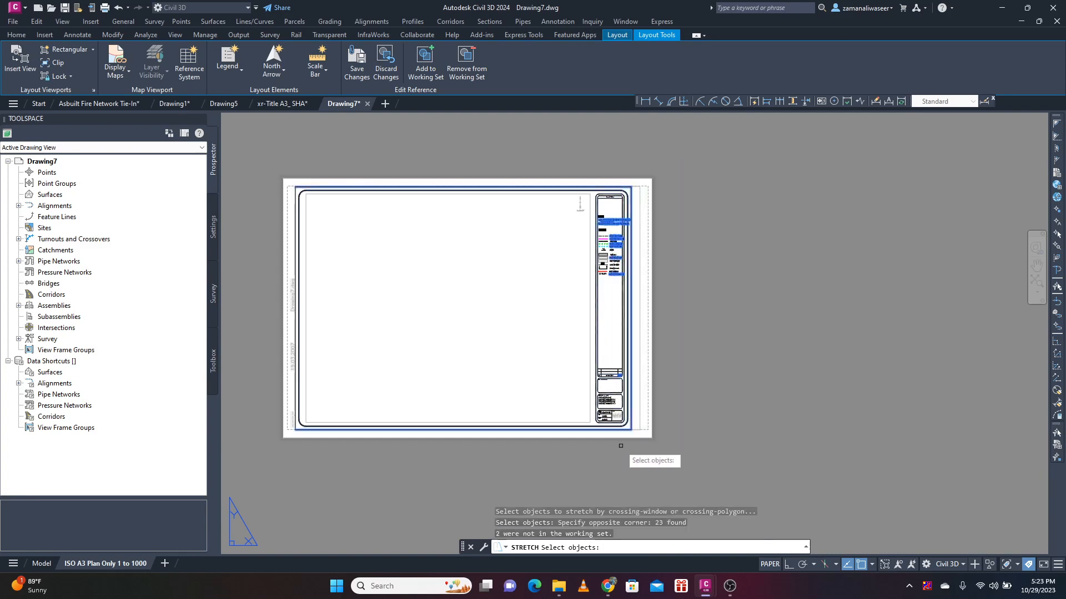
{"action": "scroll", "coordinate": [630, 369], "scroll_direction": "up", "scroll_amount": 5}
{"action": "scroll", "coordinate": [684, 319], "scroll_direction": "down", "scroll_amount": 3}
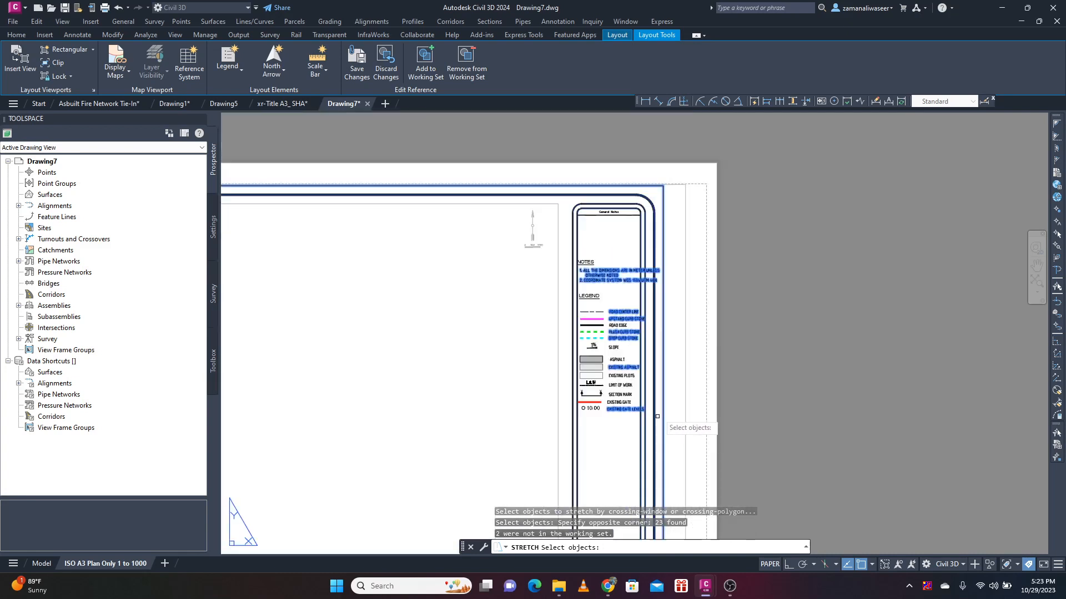
{"action": "scroll", "coordinate": [649, 170], "scroll_direction": "up", "scroll_amount": 4}
{"action": "key", "text": "Return"}
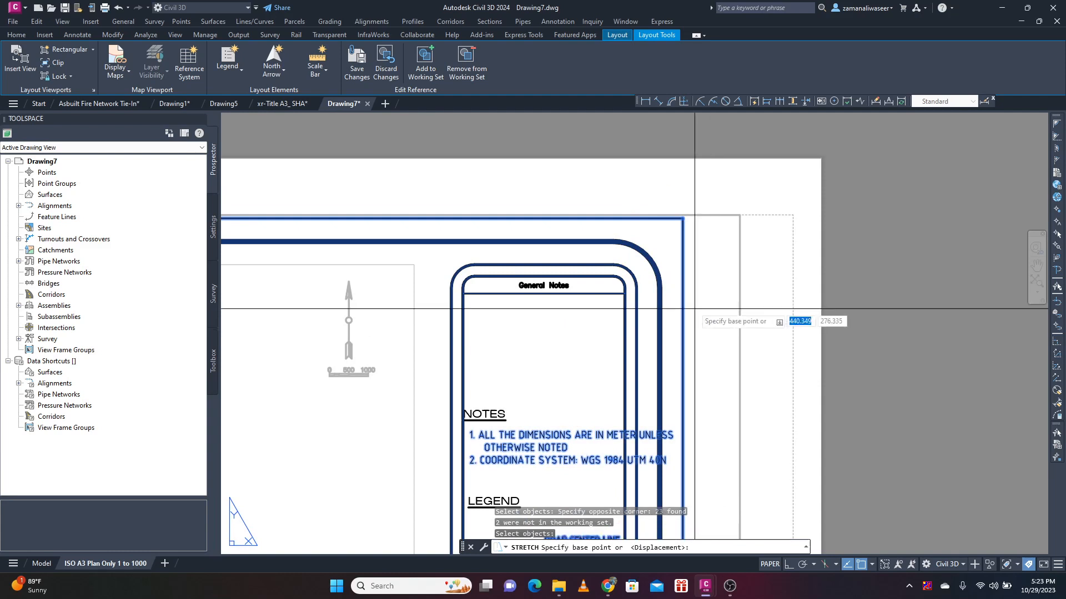
{"action": "left_click", "coordinate": [683, 218]}
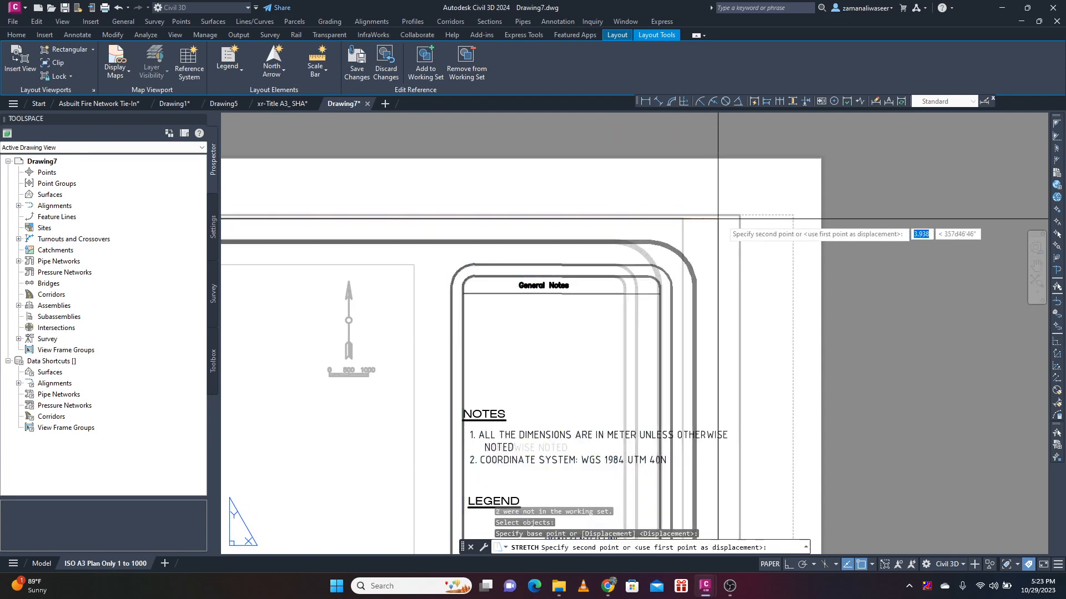
{"action": "left_click", "coordinate": [739, 218]}
- Move the notes text to the inner left edge of the General Notes column and narrow it to wrap within the column
{"action": "scroll", "coordinate": [667, 339], "scroll_direction": "down", "scroll_amount": 4}
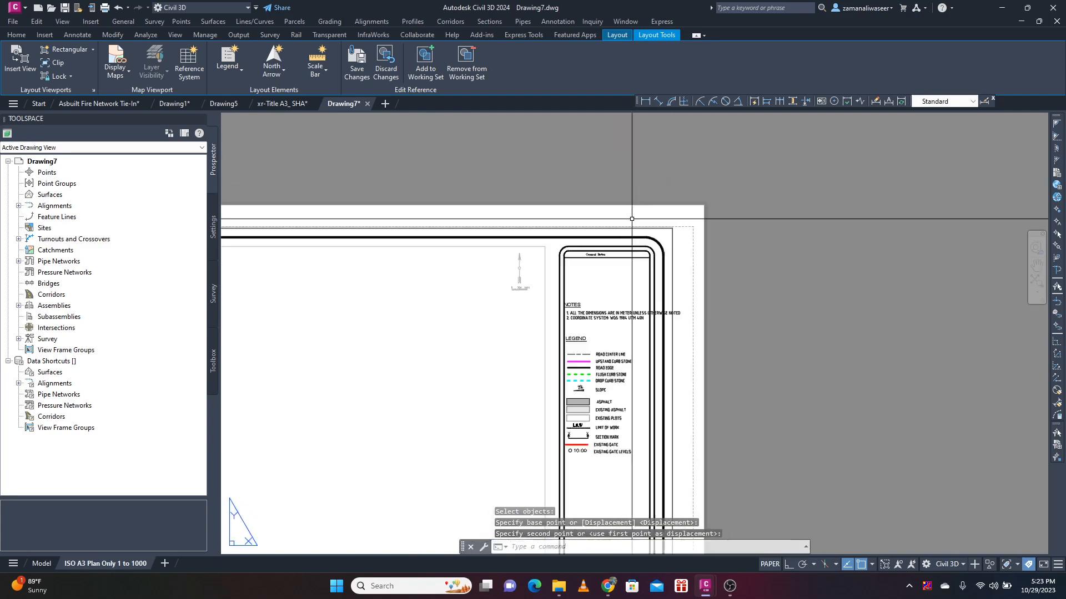
{"action": "middle_click_drag", "start_coordinate": [667, 339], "coordinate": [668, 281]}
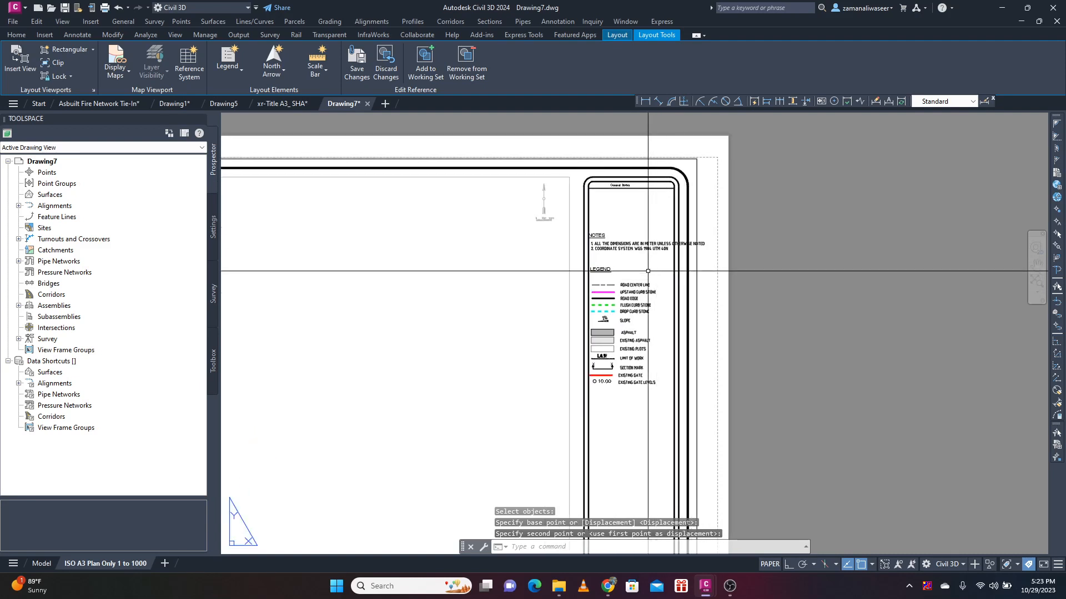
{"action": "scroll", "coordinate": [667, 264], "scroll_direction": "up", "scroll_amount": 2}
{"action": "key", "text": "Escape"}
{"action": "left_click", "coordinate": [661, 256]}
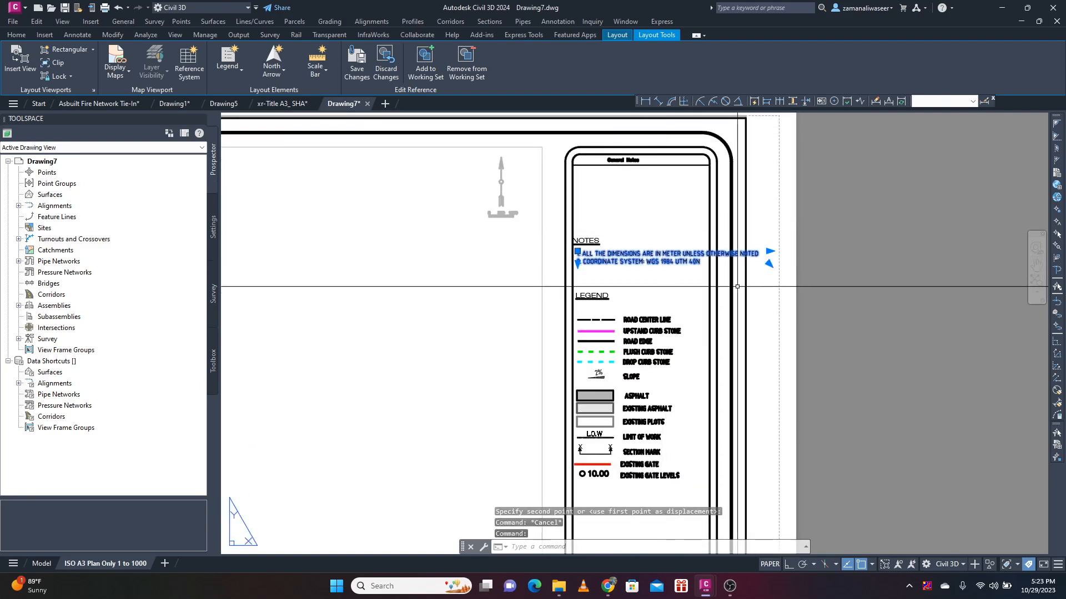
{"action": "left_click", "coordinate": [577, 252]}
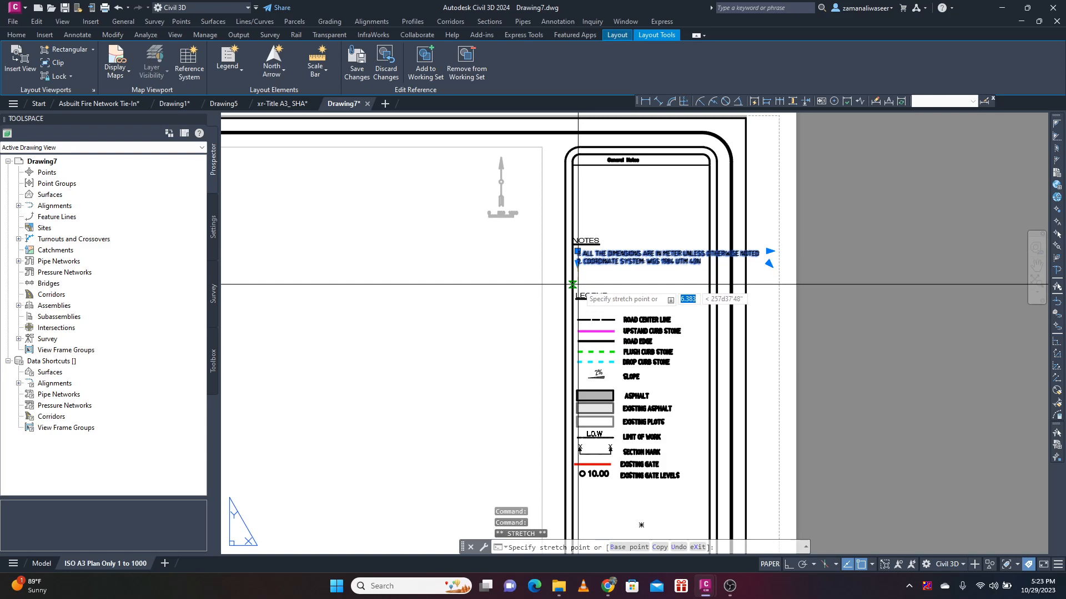
{"action": "left_click", "coordinate": [572, 253]}
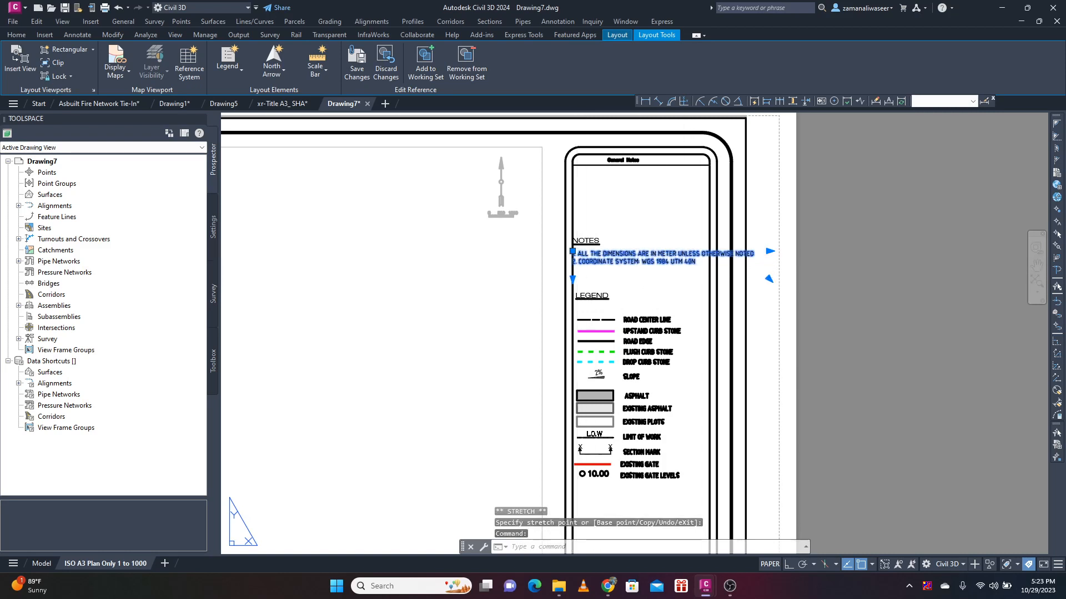
{"action": "double_click", "coordinate": [685, 257]}
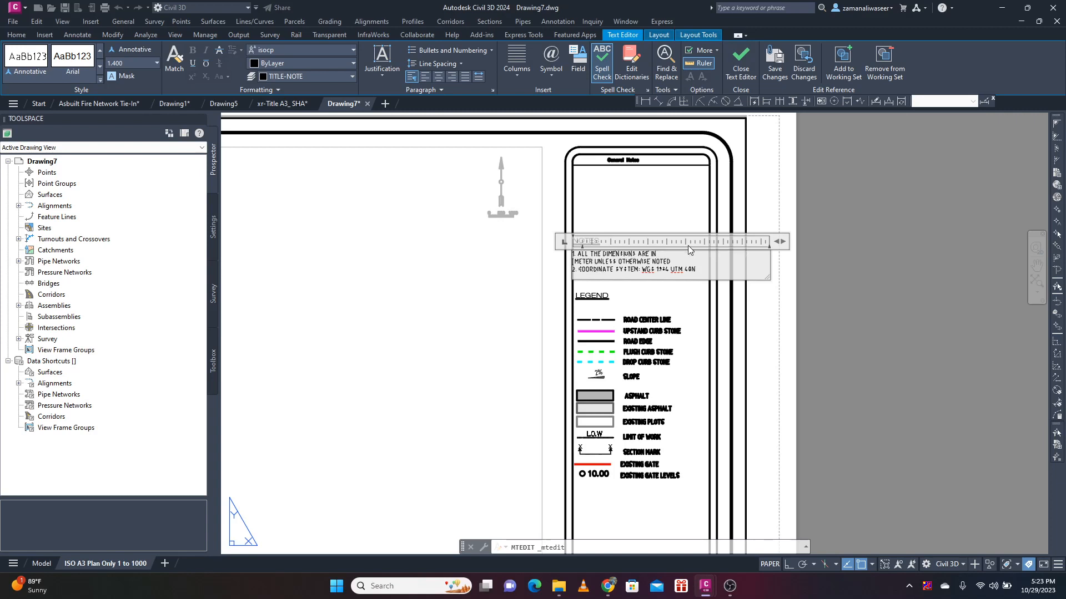
{"action": "key", "text": "Escape"}
- Examine the revision table, firm, project, date, scale and sheet fields at the lower end of the title block
{"action": "middle_click_drag", "start_coordinate": [712, 389], "coordinate": [699, 236]}
{"action": "middle_click_drag", "start_coordinate": [655, 379], "coordinate": [652, 279]}
{"action": "scroll", "coordinate": [680, 248], "scroll_direction": "down", "scroll_amount": 3}
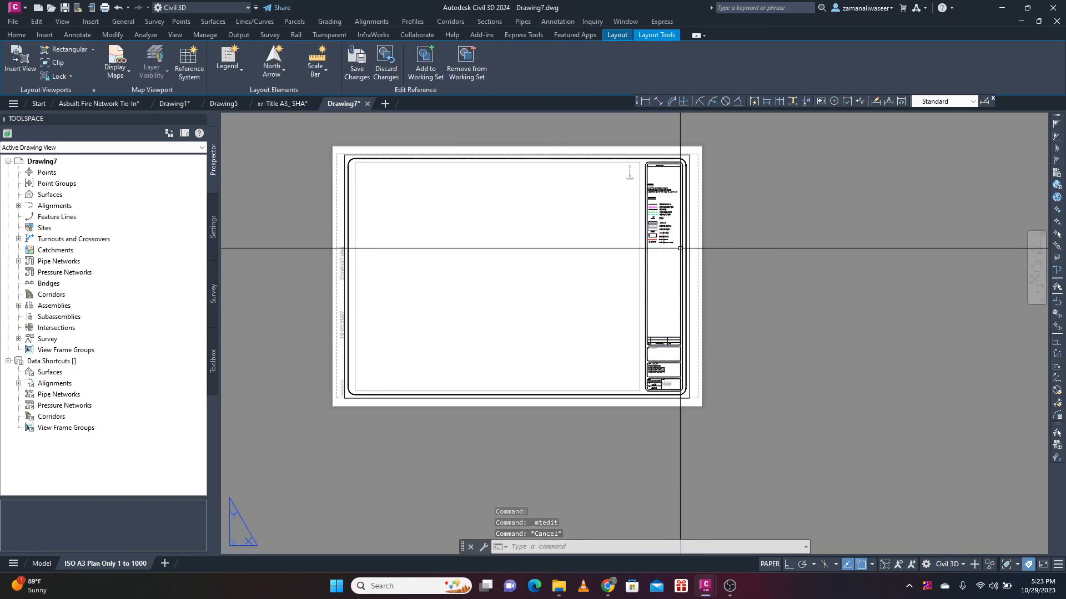
{"action": "scroll", "coordinate": [656, 315], "scroll_direction": "up", "scroll_amount": 2}
{"action": "middle_click_drag", "start_coordinate": [674, 408], "coordinate": [652, 292]}
{"action": "scroll", "coordinate": [623, 334], "scroll_direction": "up", "scroll_amount": 2}
{"action": "key", "text": "Escape"}
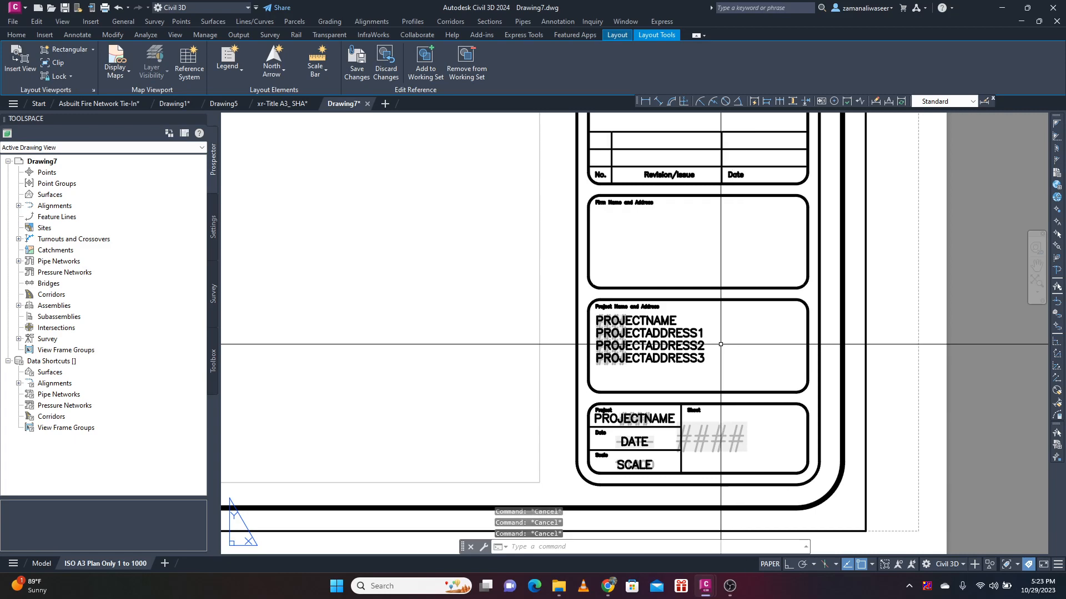
{"action": "key", "text": "Escape"}
{"action": "scroll", "coordinate": [735, 339], "scroll_direction": "down", "scroll_amount": 4}
{"action": "scroll", "coordinate": [723, 379], "scroll_direction": "up", "scroll_amount": 3}
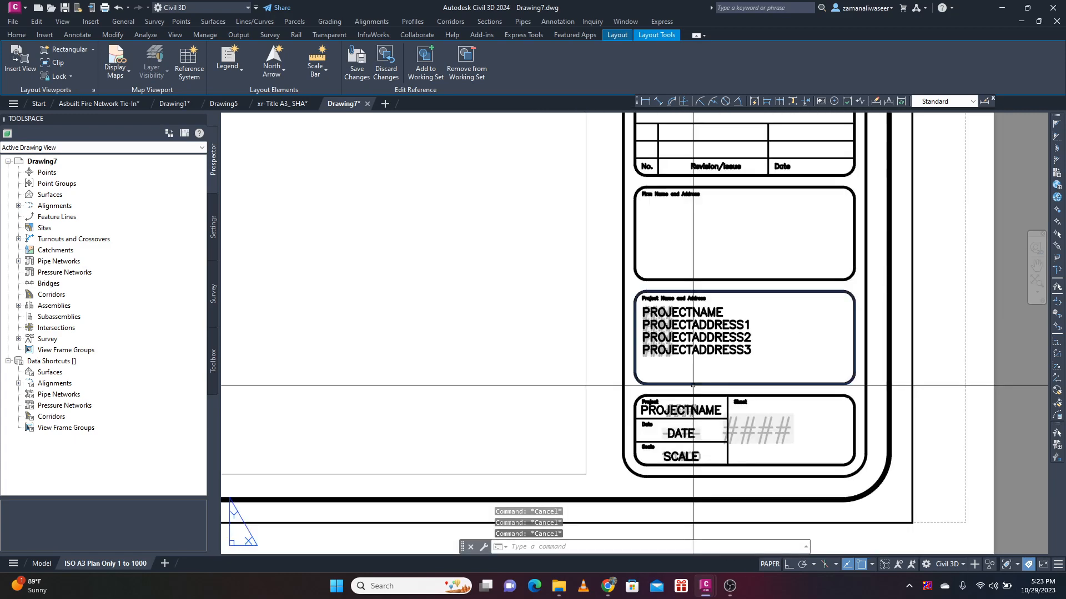
- Save the reference edits back to the ISO A0 Title Block and end the in-place editing session
{"action": "scroll", "coordinate": [777, 333], "scroll_direction": "down", "scroll_amount": 6}
{"action": "scroll", "coordinate": [785, 379], "scroll_direction": "down", "scroll_amount": 2}
{"action": "middle_click_drag", "start_coordinate": [856, 404], "coordinate": [789, 431]}
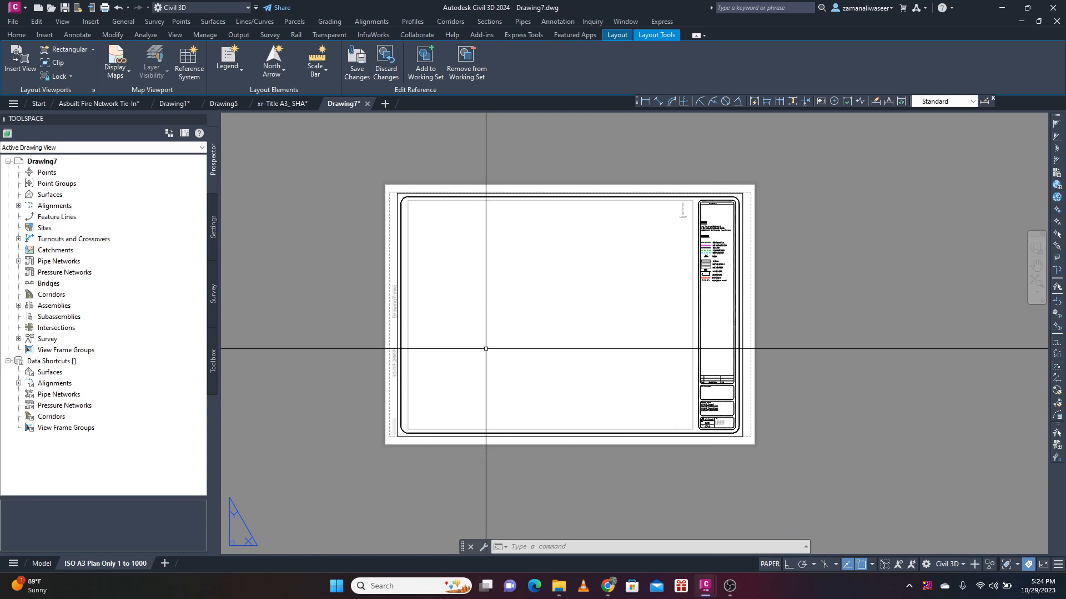
{"action": "left_click", "coordinate": [358, 63]}
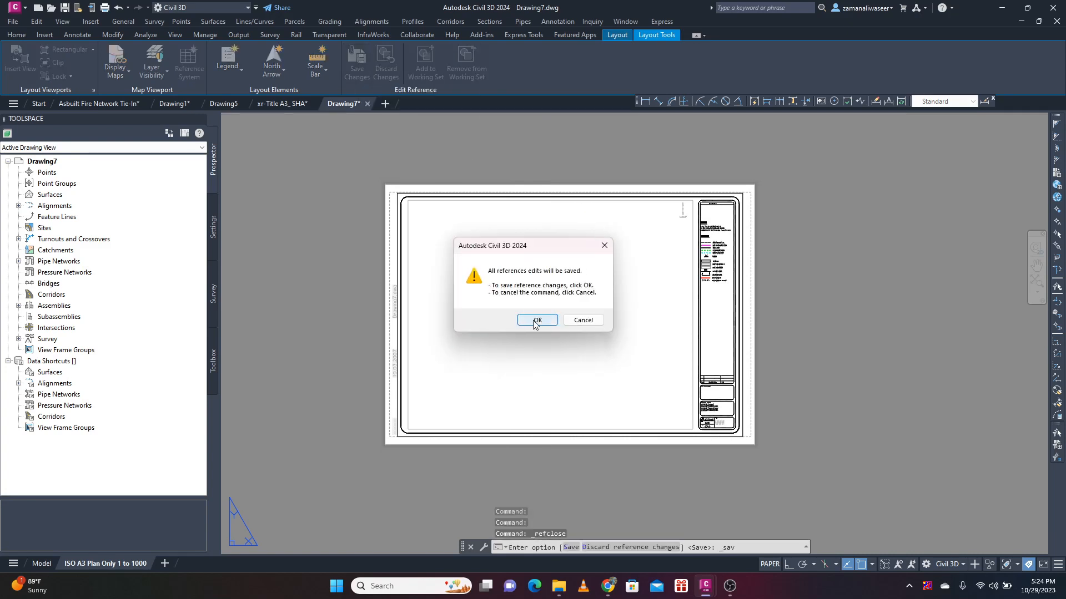
{"action": "left_click", "coordinate": [536, 321]}
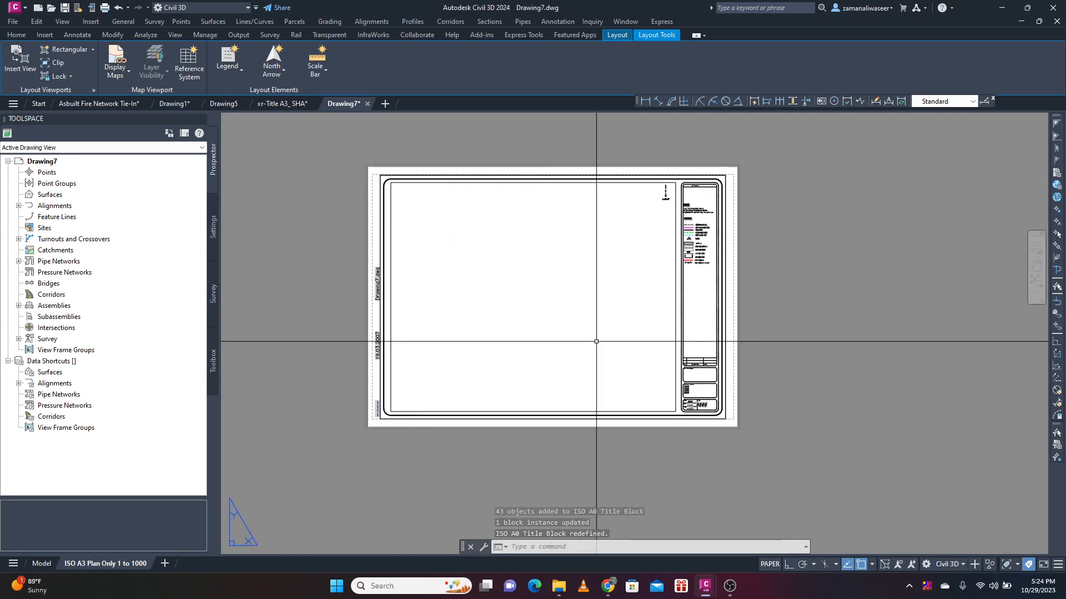
- Examine the project, date, scale and sheet number fields of the redefined title block
{"action": "scroll", "coordinate": [666, 394], "scroll_direction": "up", "scroll_amount": 4}
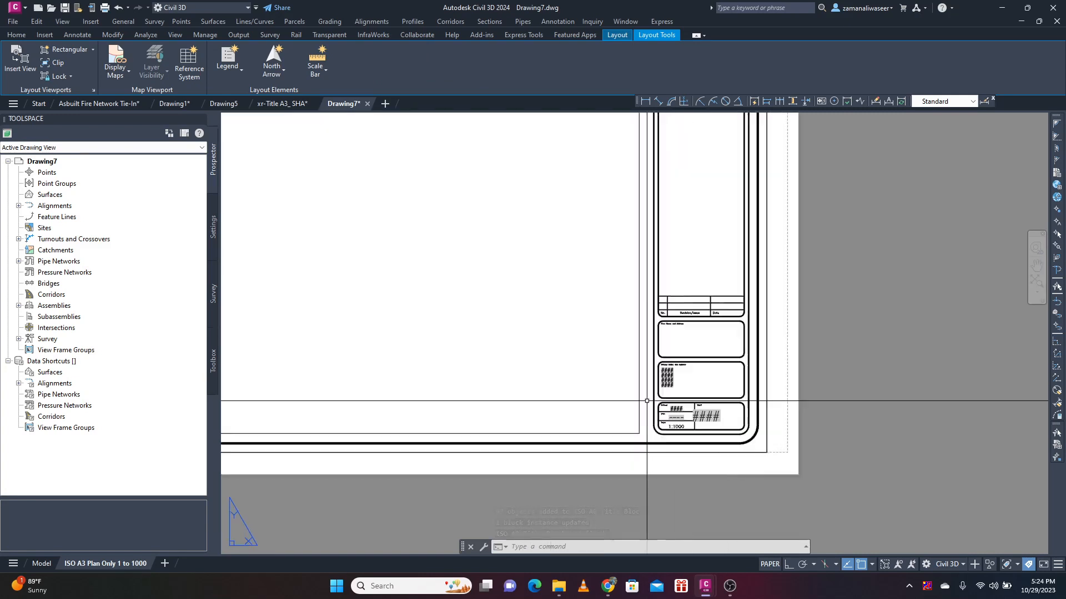
{"action": "scroll", "coordinate": [647, 400], "scroll_direction": "up", "scroll_amount": 5}
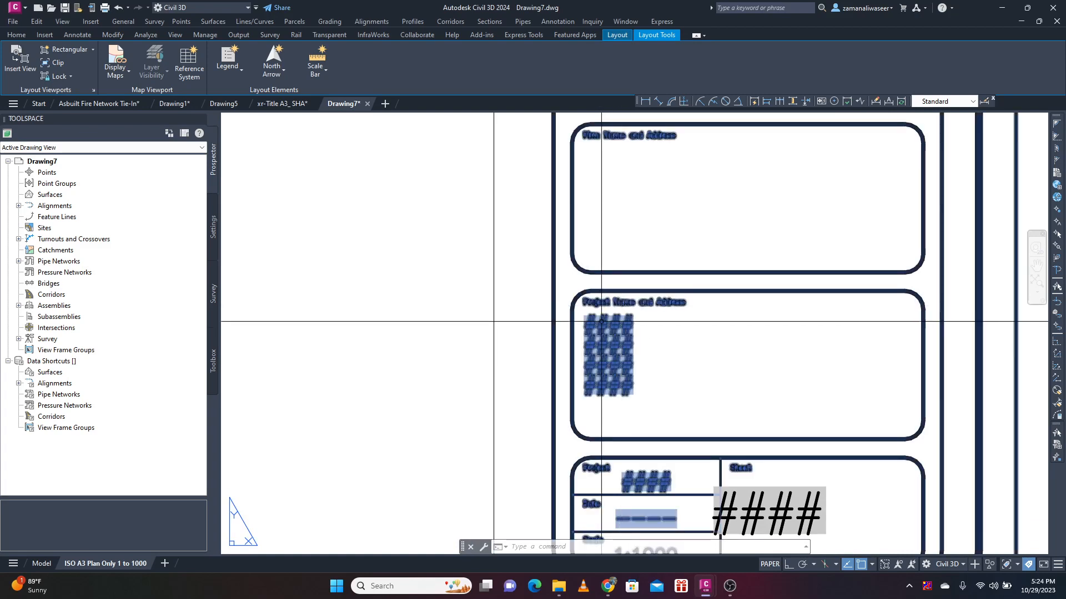
{"action": "scroll", "coordinate": [601, 321], "scroll_direction": "down", "scroll_amount": 5}
{"action": "scroll", "coordinate": [714, 400], "scroll_direction": "up", "scroll_amount": 4}
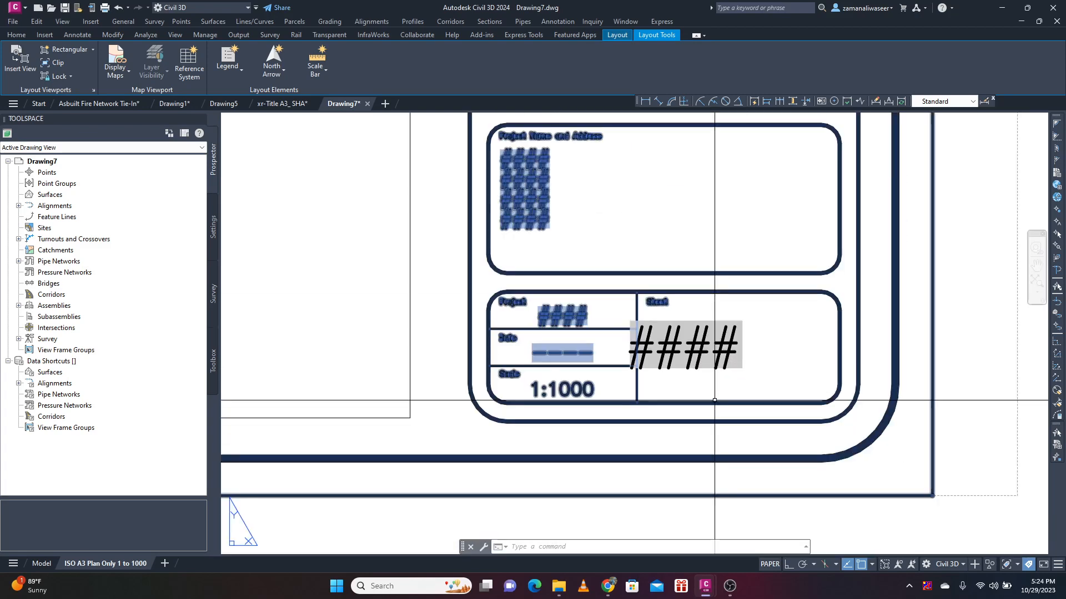
{"action": "middle_click_drag", "start_coordinate": [644, 290], "coordinate": [664, 314]}
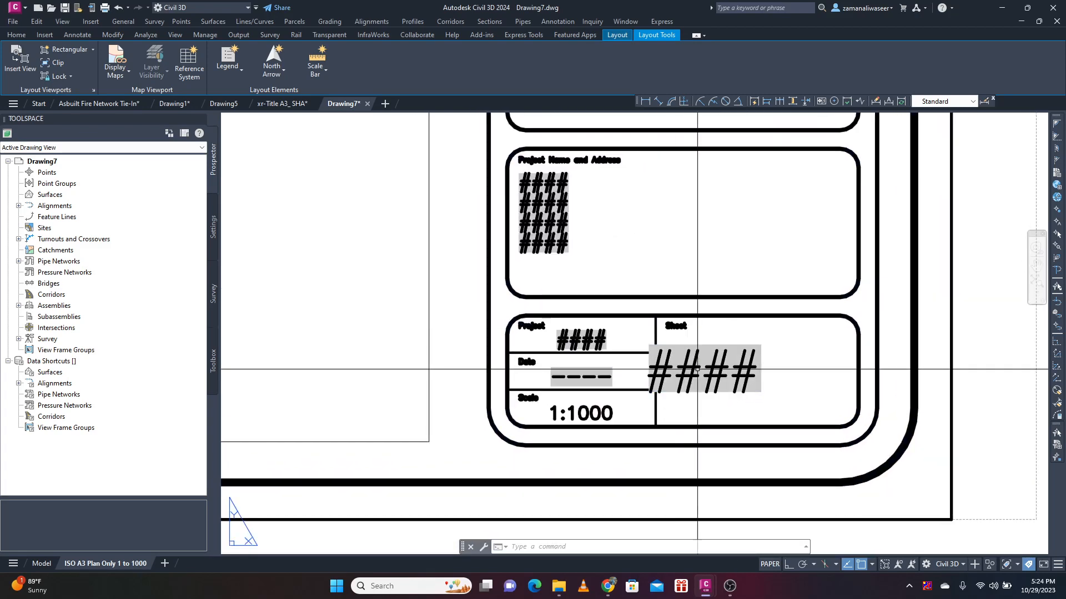
{"action": "scroll", "coordinate": [613, 391], "scroll_direction": "up", "scroll_amount": 4}
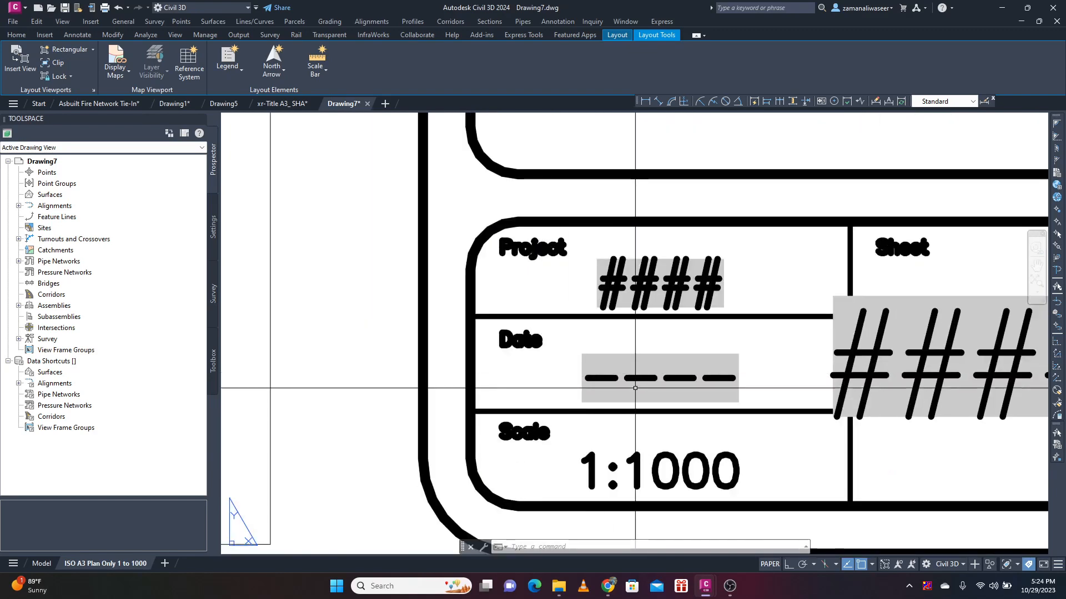
{"action": "left_click", "coordinate": [650, 371]}
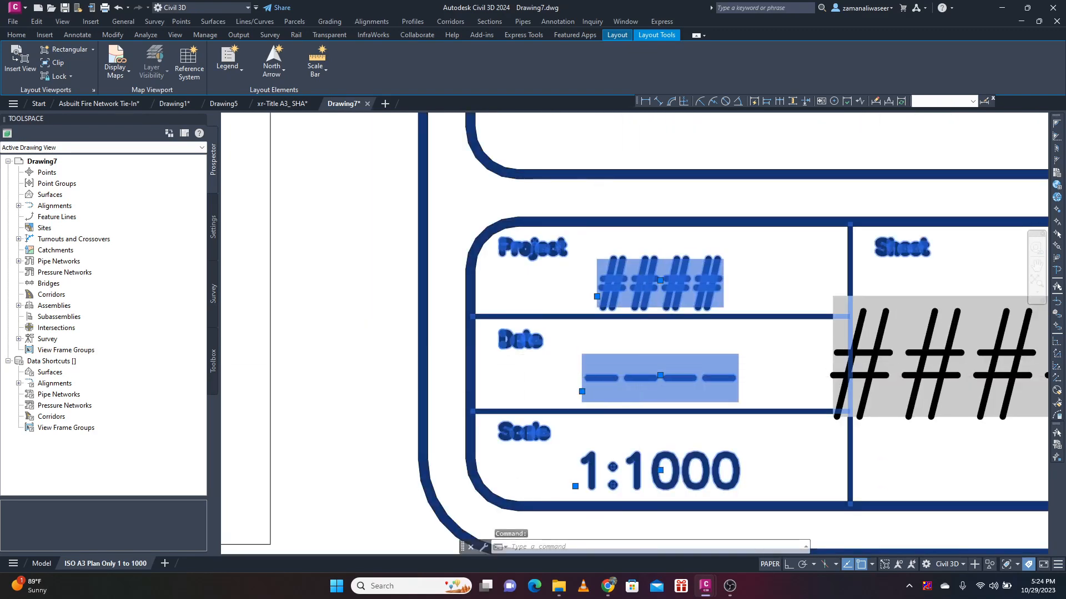
{"action": "scroll", "coordinate": [599, 328], "scroll_direction": "down", "scroll_amount": 5}
{"action": "key", "text": "Escape"}
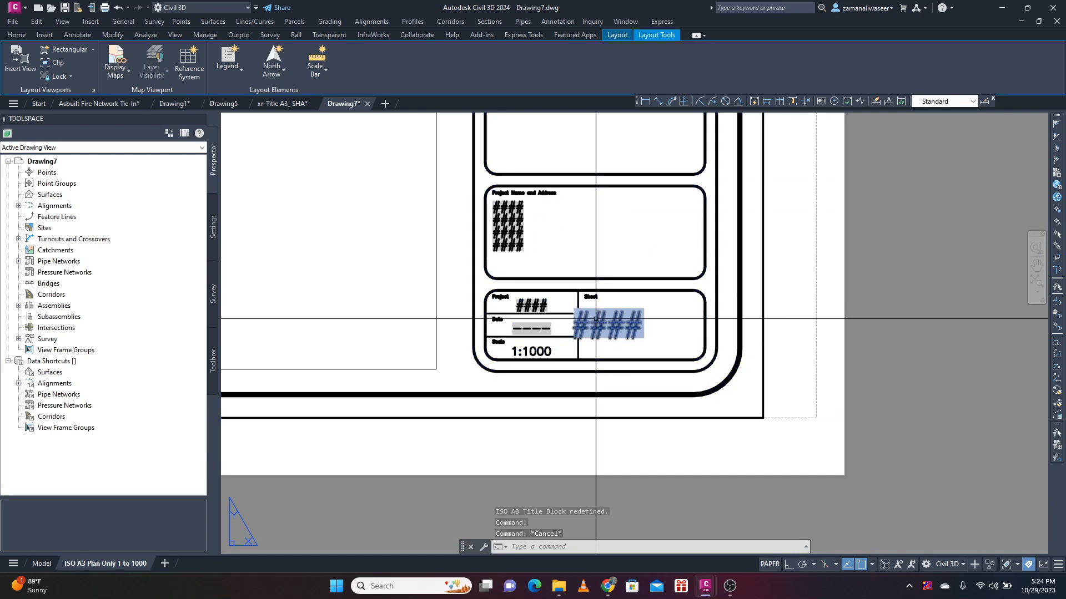
- Move the sheet number field into the middle of the Sheet box in the title block
{"action": "left_click", "coordinate": [608, 325]}
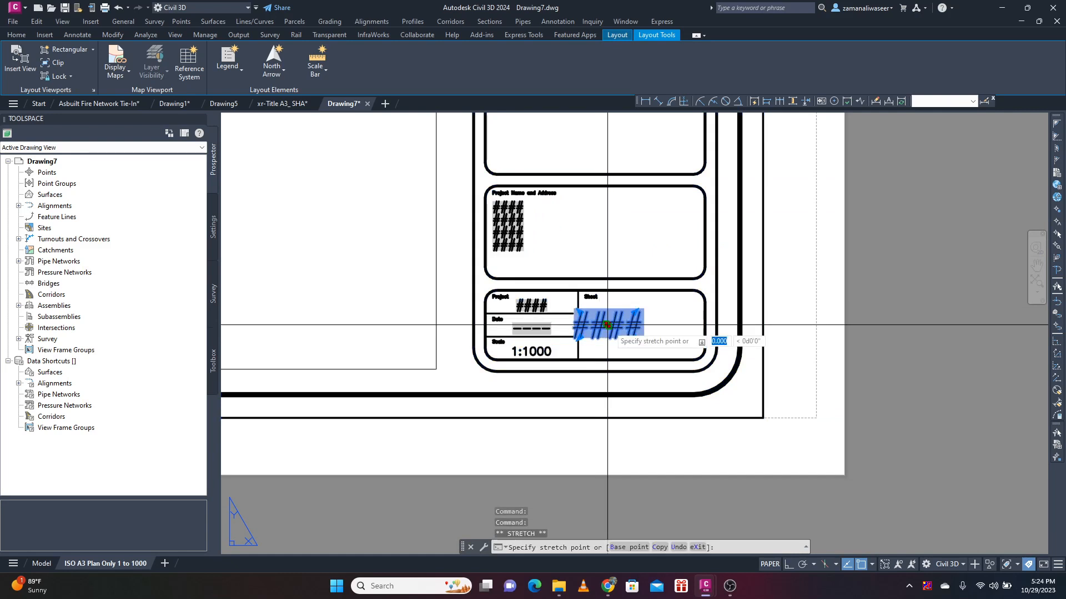
{"action": "left_click", "coordinate": [634, 336]}
{"action": "left_click", "coordinate": [635, 336]}
{"action": "key", "text": "Escape"}
- Set the title block's PROJECTNAME attribute to ROAD NANE
{"action": "scroll", "coordinate": [531, 229], "scroll_direction": "up", "scroll_amount": 6}
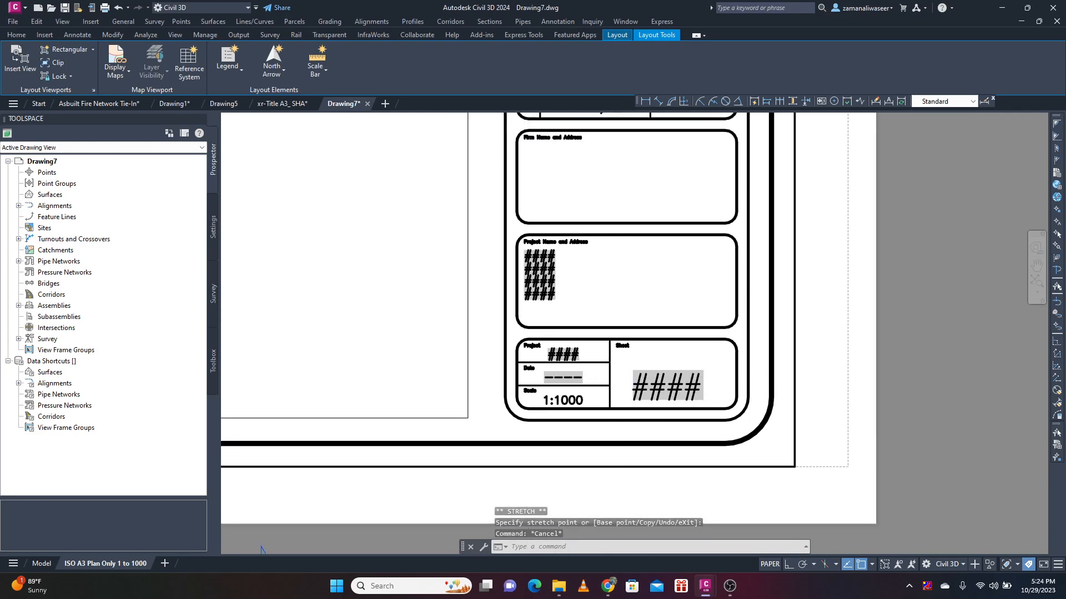
{"action": "double_click", "coordinate": [586, 332]}
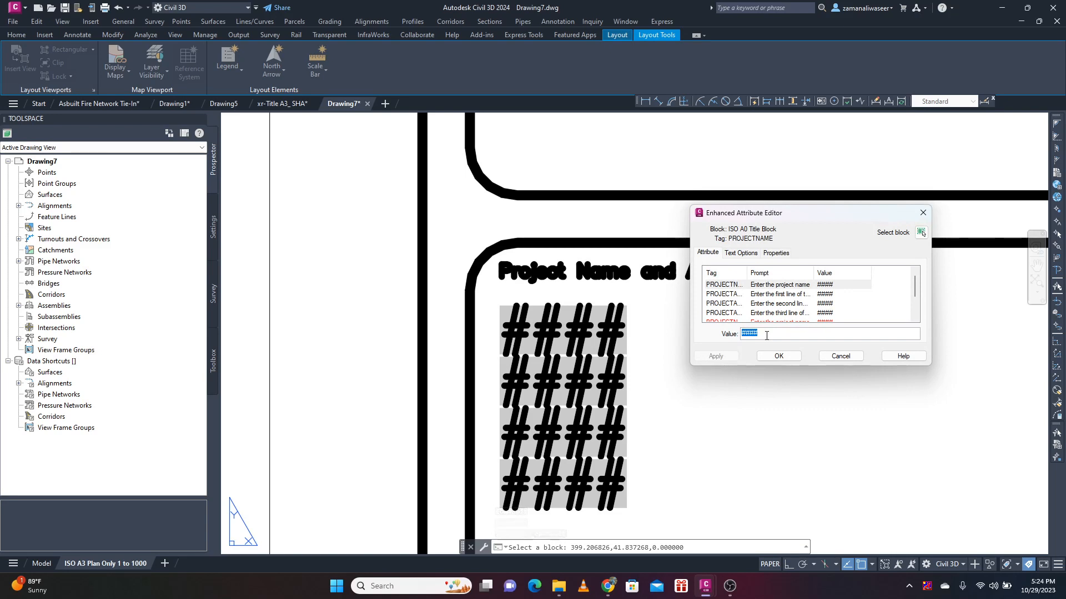
{"action": "type", "text": "ROAD NANE"}
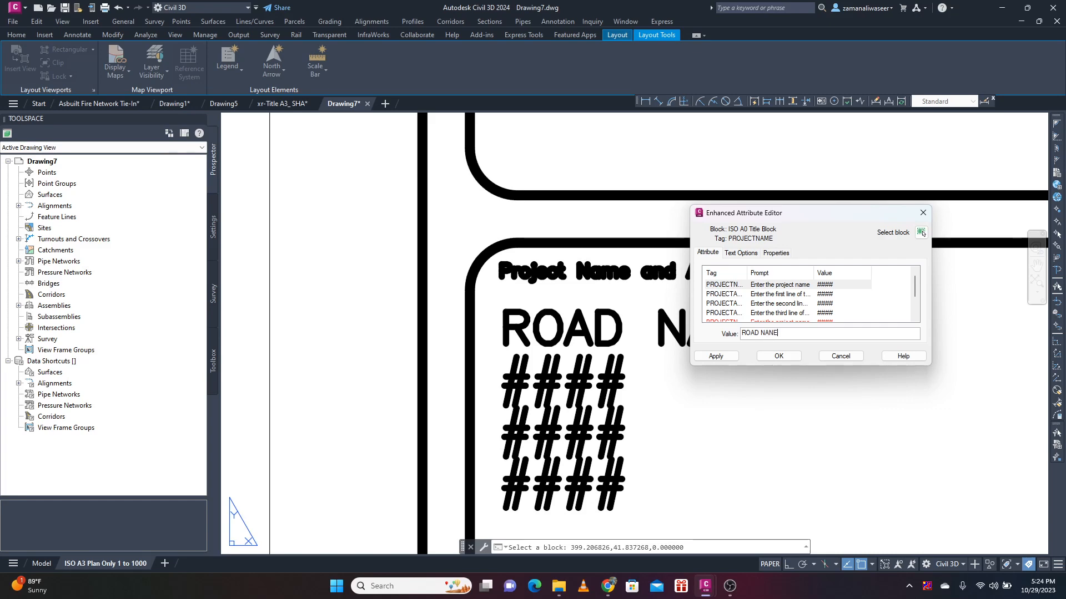
{"action": "left_click", "coordinate": [778, 356]}
- Examine the revision, firm, project and sheet boxes of the title block, and the whole A3 sheet layout
{"action": "scroll", "coordinate": [654, 344], "scroll_direction": "down", "scroll_amount": 3}
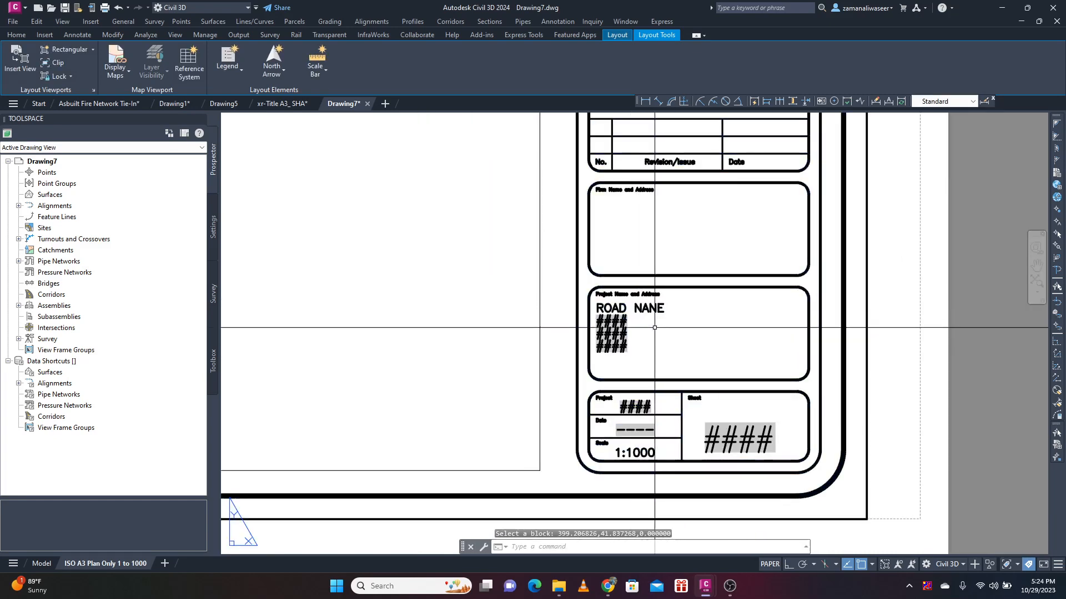
{"action": "scroll", "coordinate": [661, 339], "scroll_direction": "down", "scroll_amount": 1}
{"action": "scroll", "coordinate": [633, 267], "scroll_direction": "up", "scroll_amount": 5}
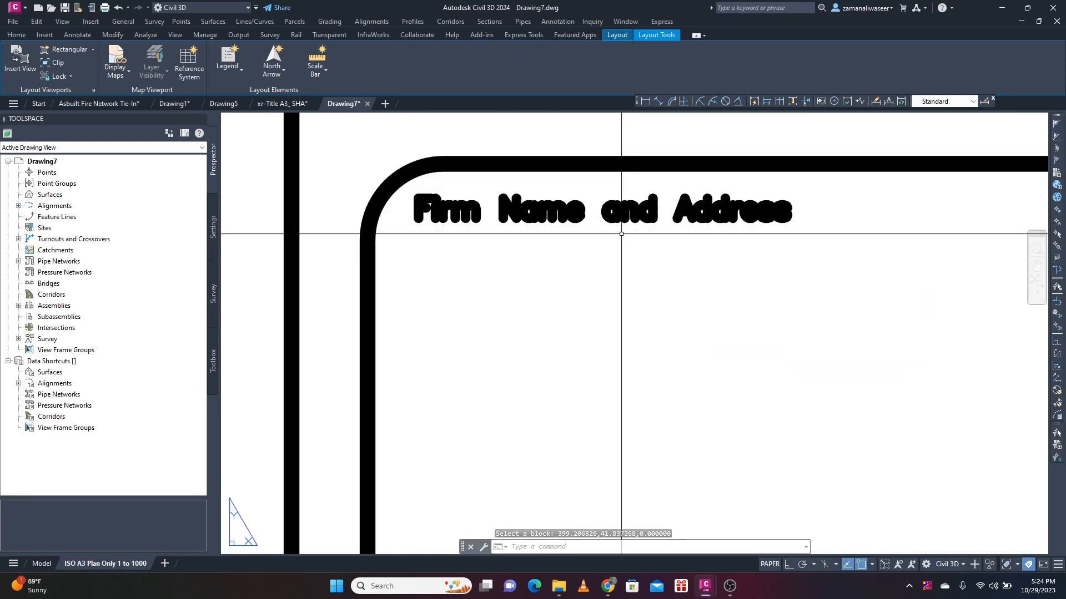
{"action": "scroll", "coordinate": [638, 233], "scroll_direction": "down", "scroll_amount": 4}
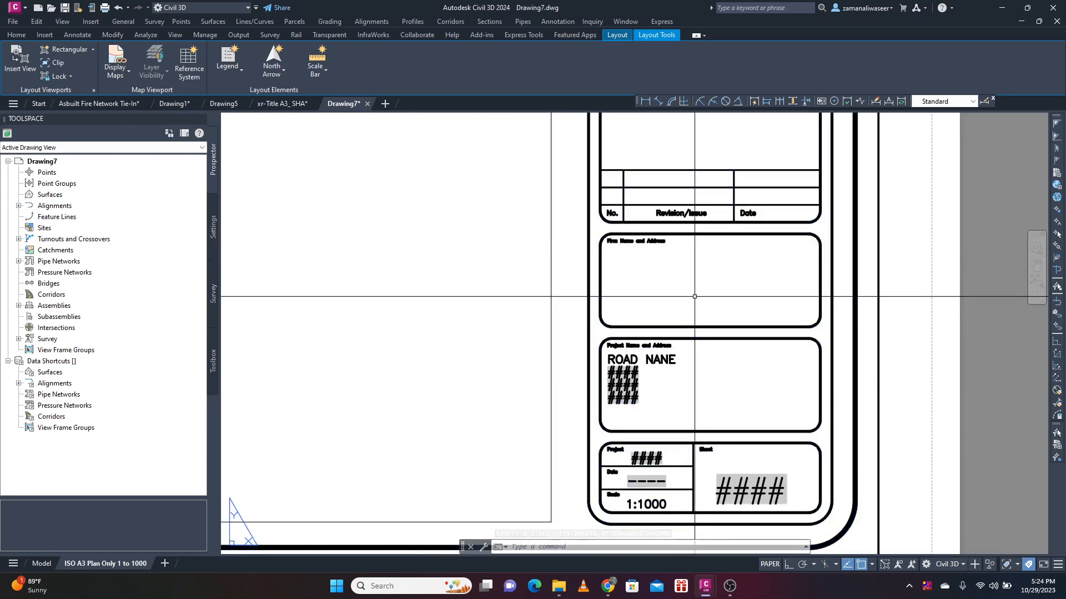
{"action": "scroll", "coordinate": [705, 278], "scroll_direction": "down", "scroll_amount": 2}
{"action": "scroll", "coordinate": [681, 277], "scroll_direction": "up", "scroll_amount": 4}
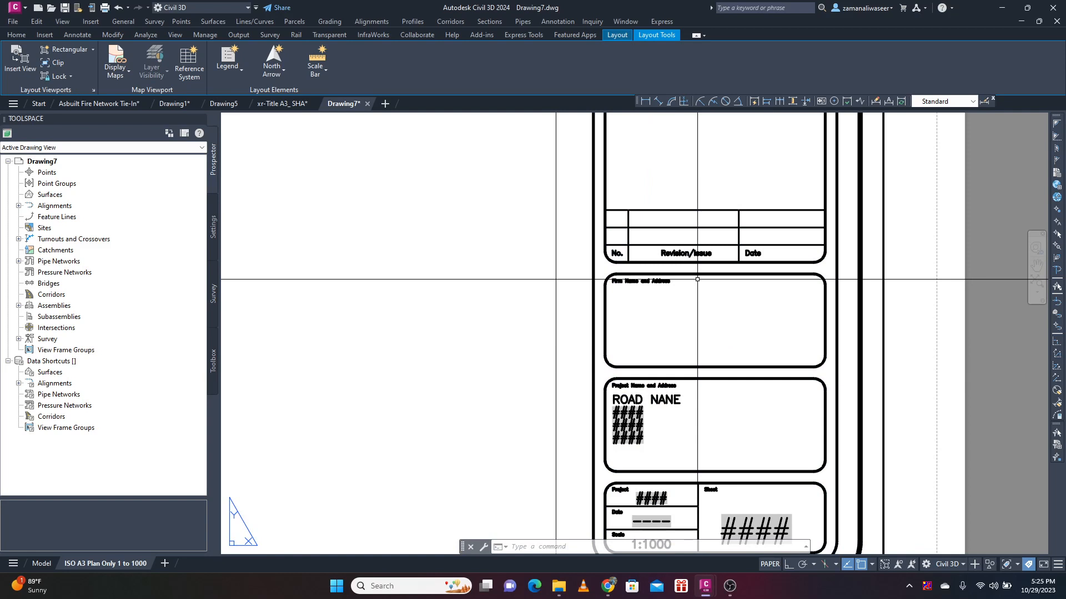
{"action": "scroll", "coordinate": [714, 300], "scroll_direction": "down", "scroll_amount": 5}
{"action": "scroll", "coordinate": [666, 300], "scroll_direction": "down", "scroll_amount": 4}
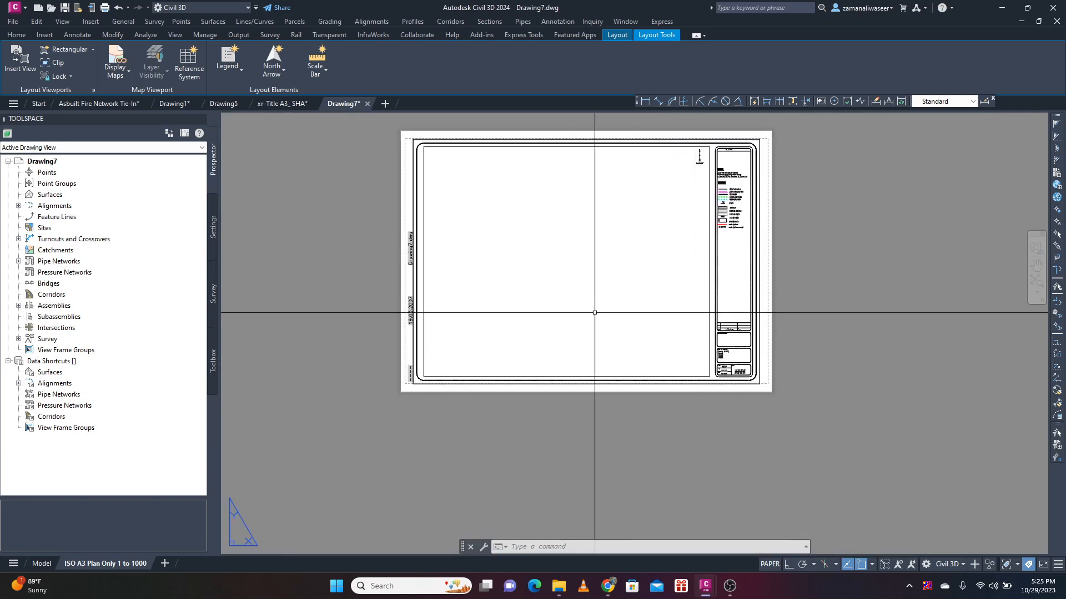
{"action": "middle_click_drag", "start_coordinate": [593, 379], "coordinate": [554, 405]}
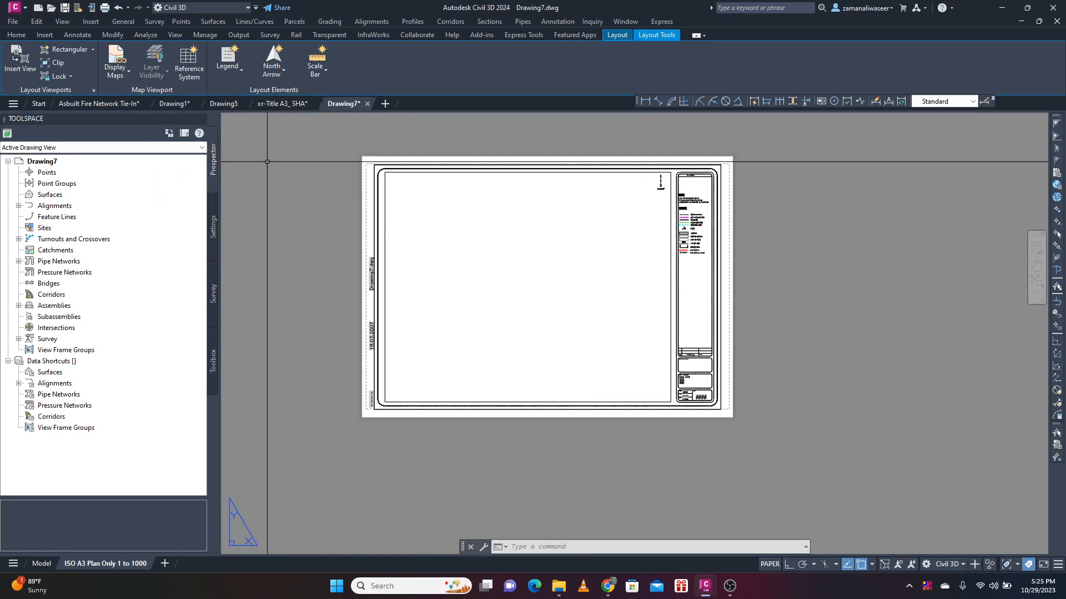
- Close the drawing with its changes saved, choosing AutoCAD Drawing Template (*.dwt) as file type and the Plan Production folder
{"action": "left_click", "coordinate": [367, 104]}
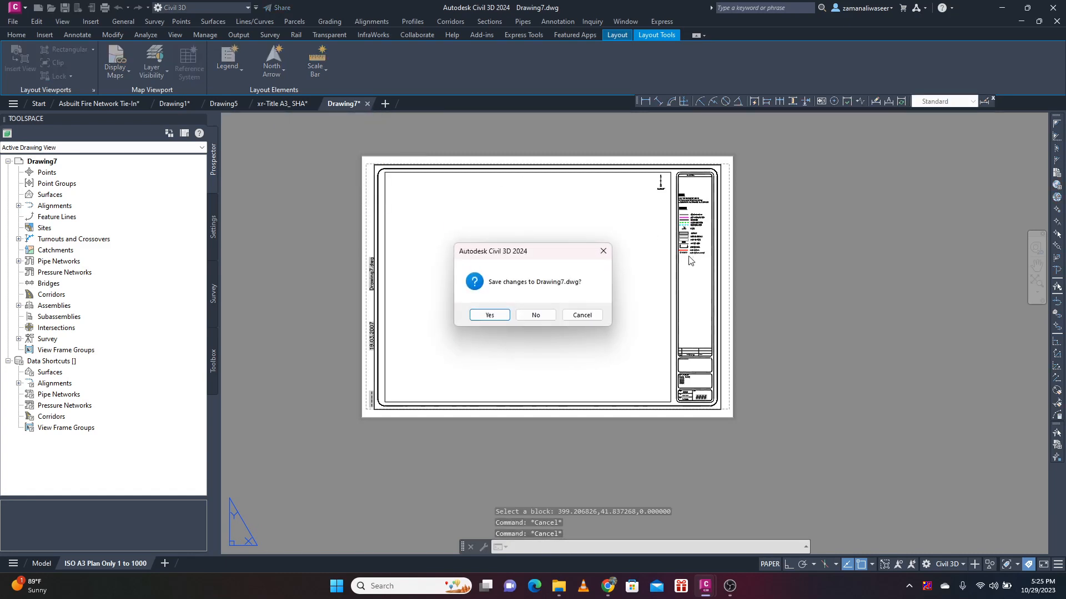
{"action": "left_click", "coordinate": [491, 315]}
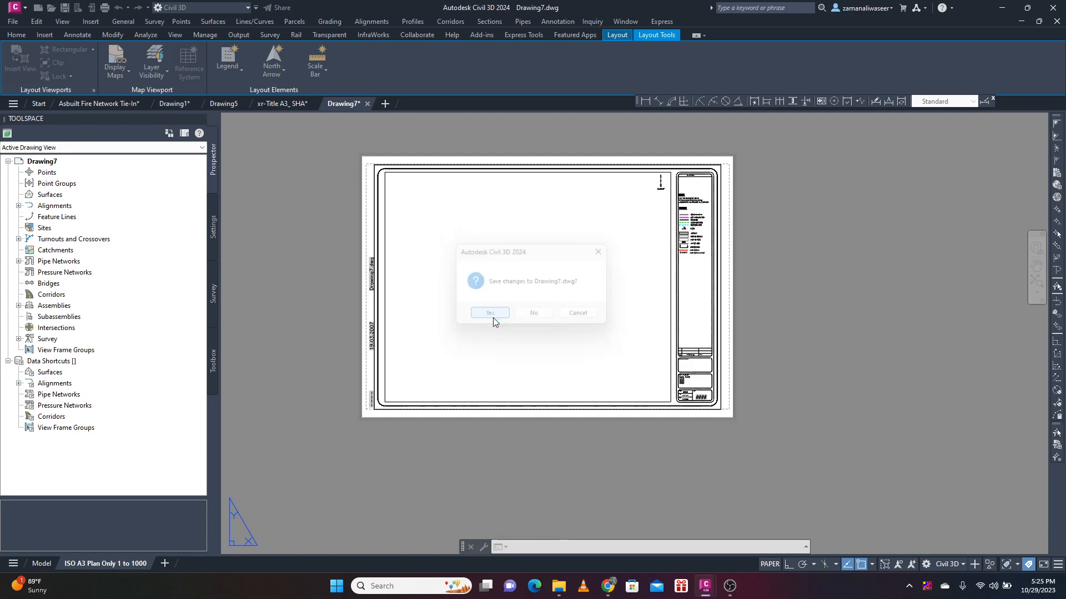
{"action": "left_click", "coordinate": [571, 414]}
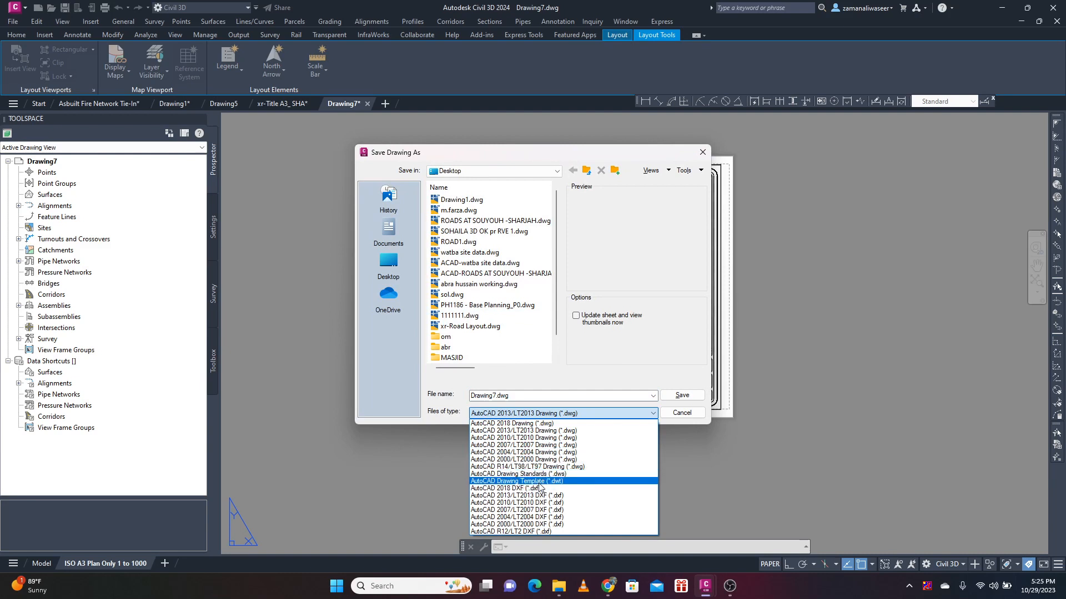
{"action": "left_click", "coordinate": [540, 482]}
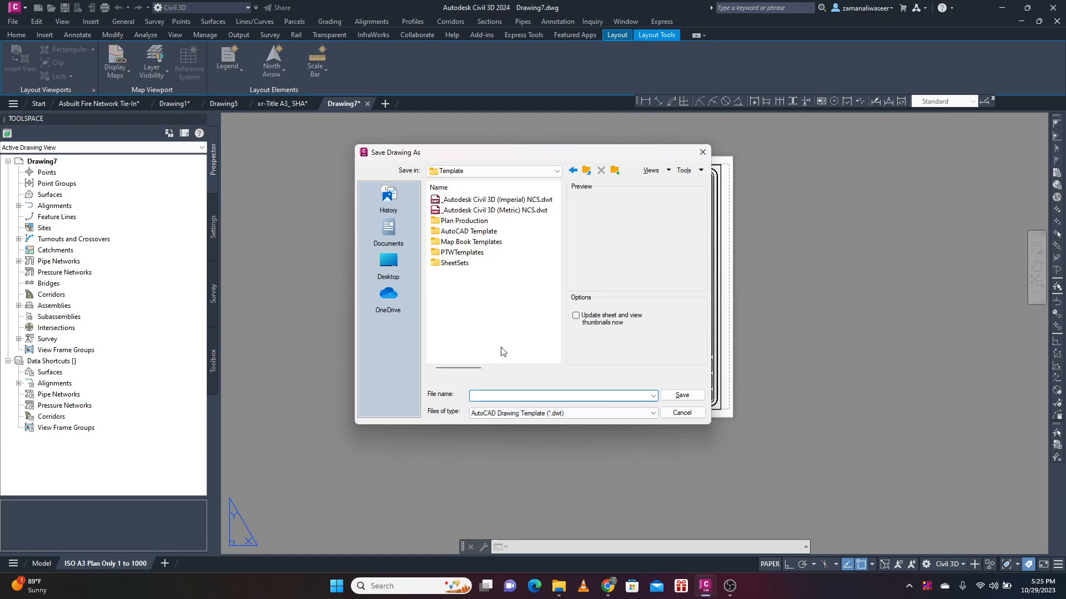
{"action": "double_click", "coordinate": [478, 222]}
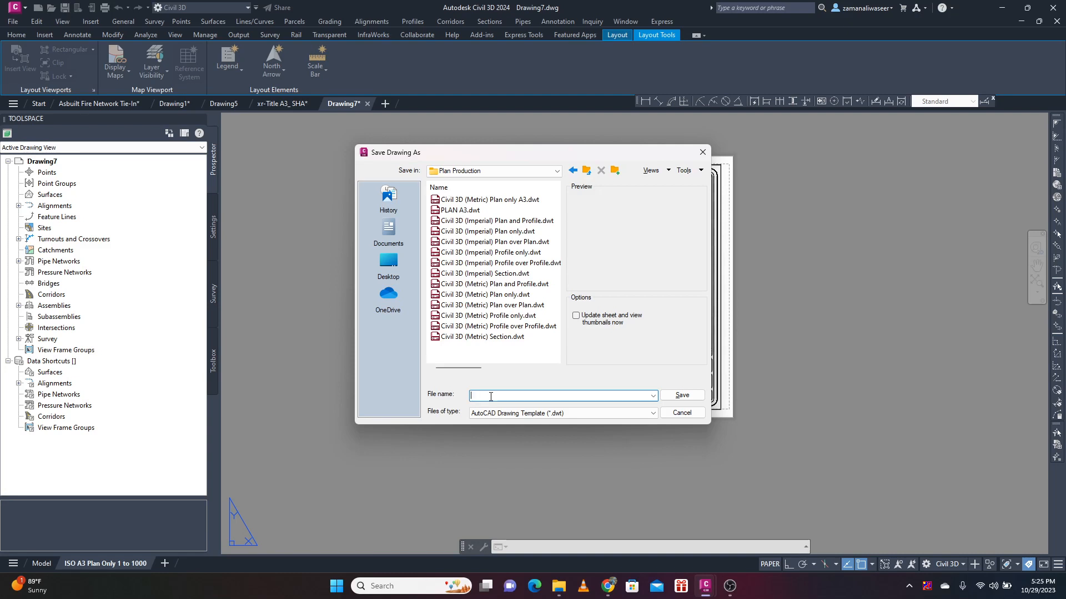
- Name the template A3 1:100 and try to save it
{"action": "type", "text": "A"}
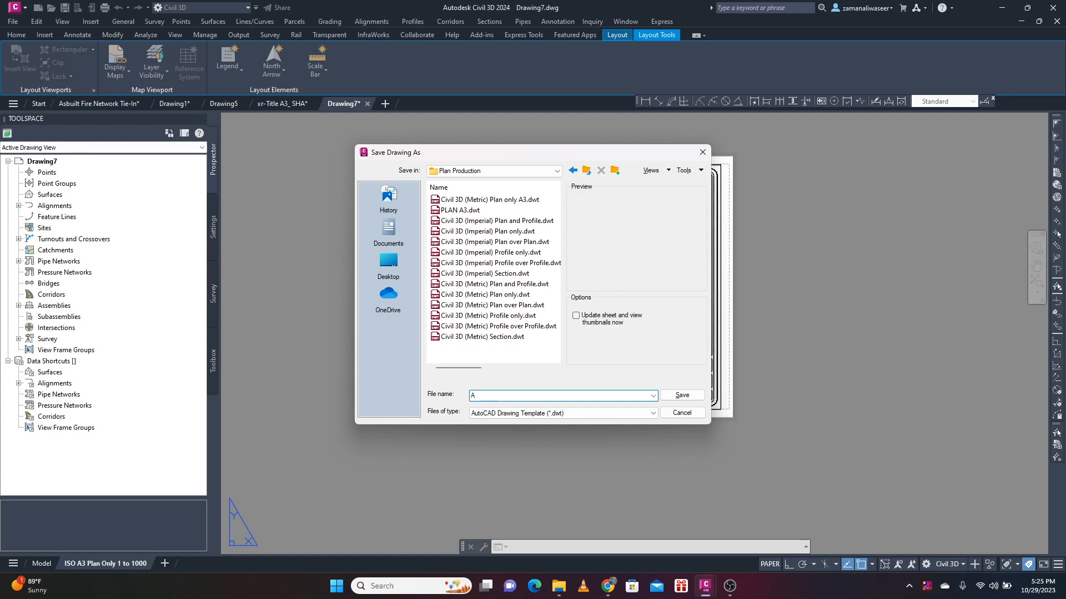
{"action": "type", "text": "3"}
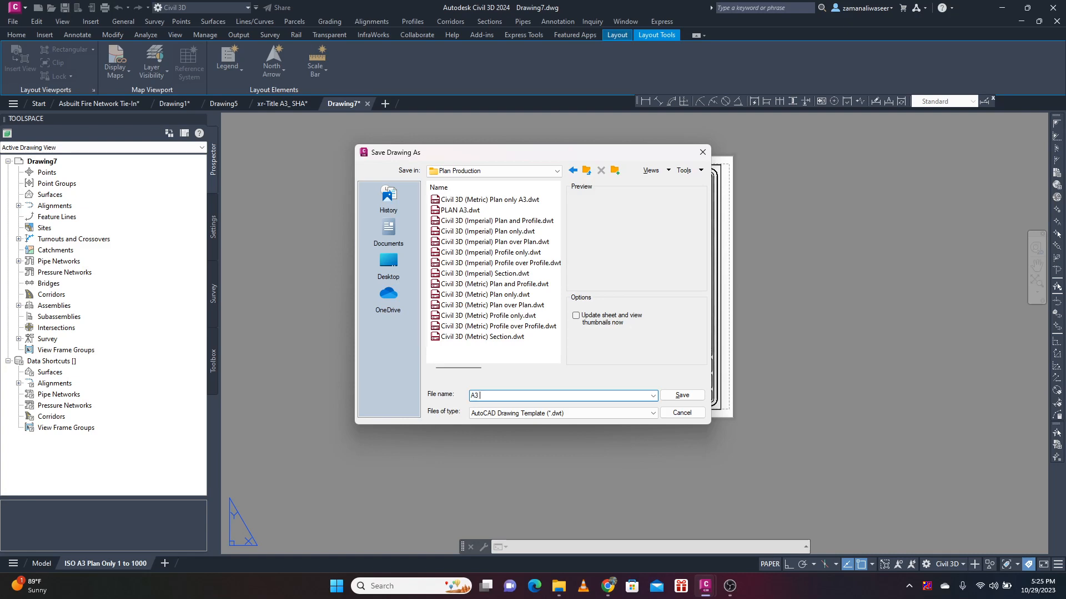
{"action": "type", "text": " 1:100"}
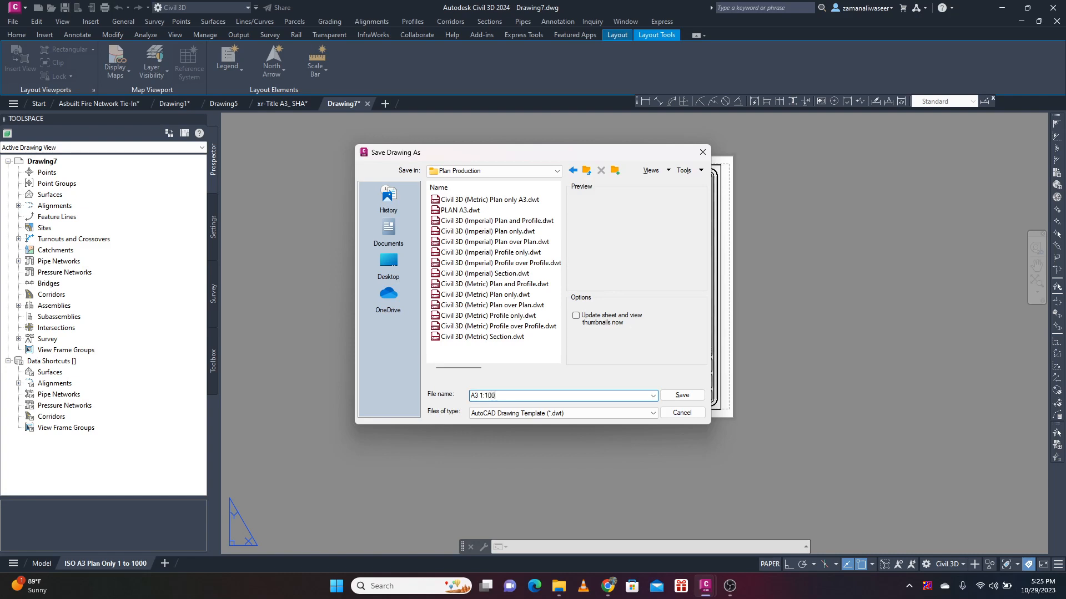
{"action": "left_click", "coordinate": [676, 398]}
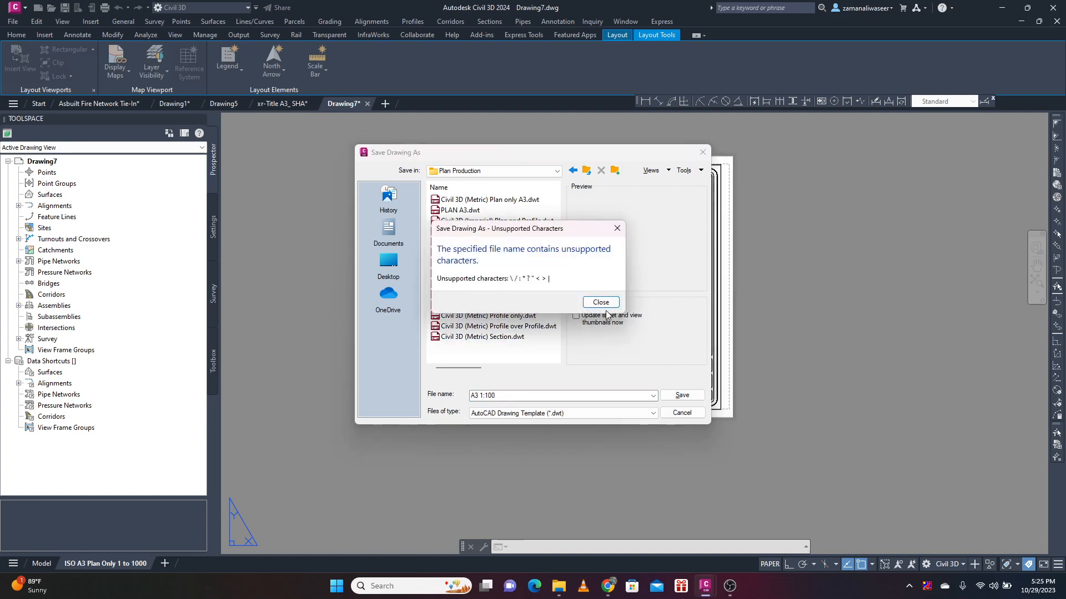
- Change the template's file name to A3 1 100 and save it, accepting the metric template options
{"action": "left_click", "coordinate": [600, 302]}
{"action": "left_click", "coordinate": [486, 395]}
{"action": "key", "text": "BackSpace"}
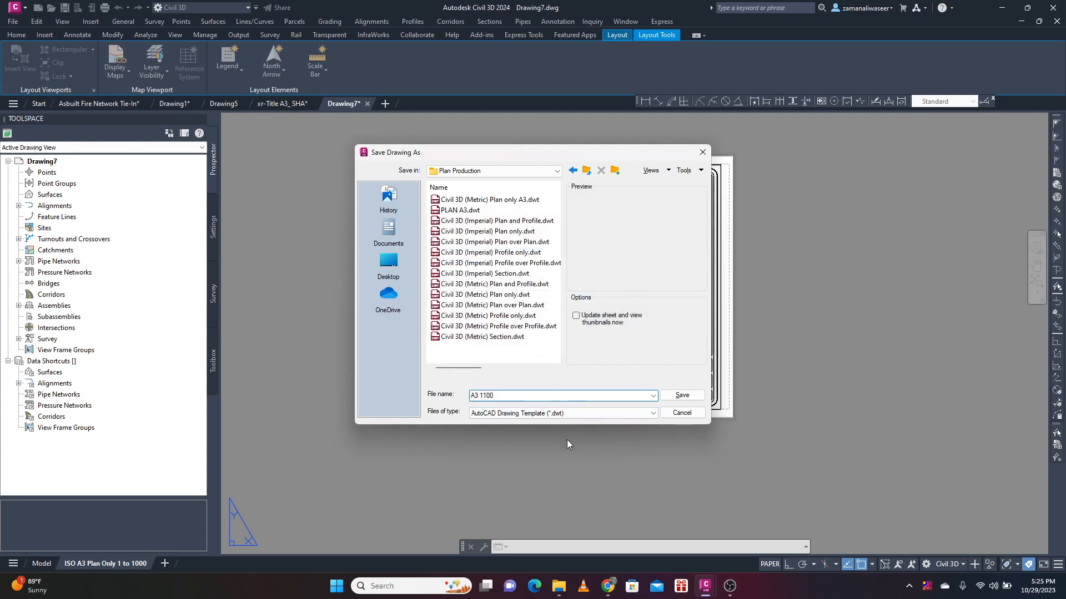
{"action": "left_click", "coordinate": [681, 395]}
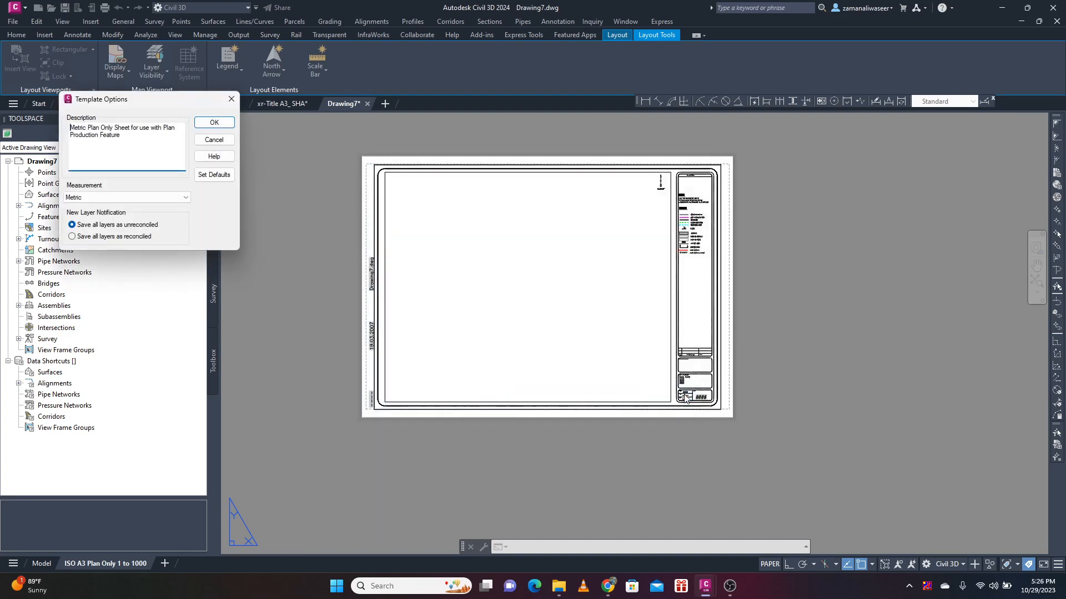
{"action": "left_click", "coordinate": [214, 122]}
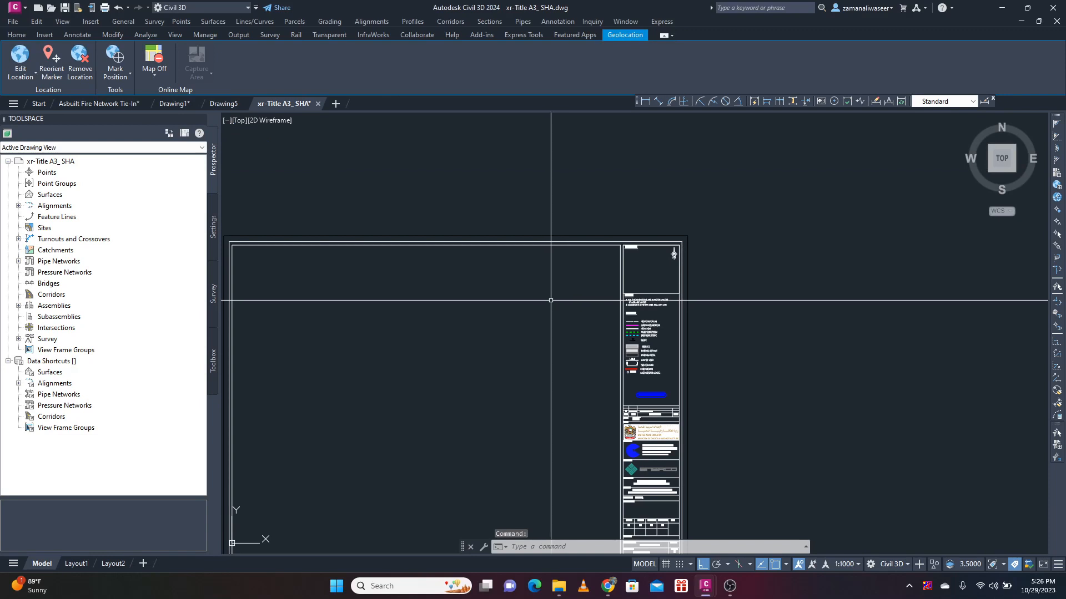
- Switch to Drawing1 and start creating view frames for alignment ROAD 01 with the automatic station range, continuing to the sheet settings
{"action": "left_click", "coordinate": [172, 104]}
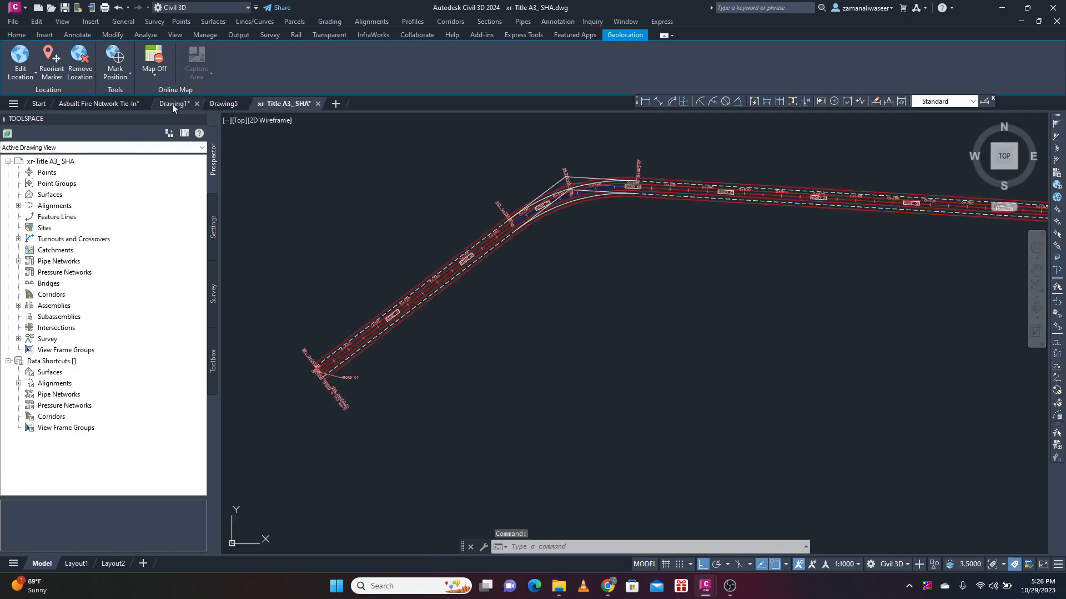
{"action": "scroll", "coordinate": [547, 228], "scroll_direction": "down", "scroll_amount": 5}
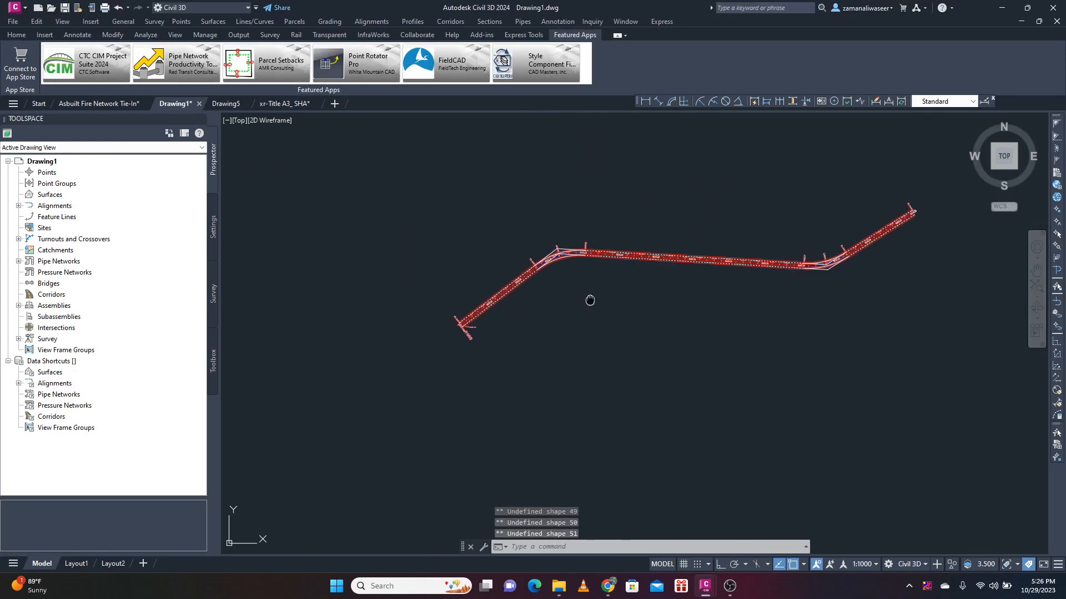
{"action": "left_click", "coordinate": [238, 35]}
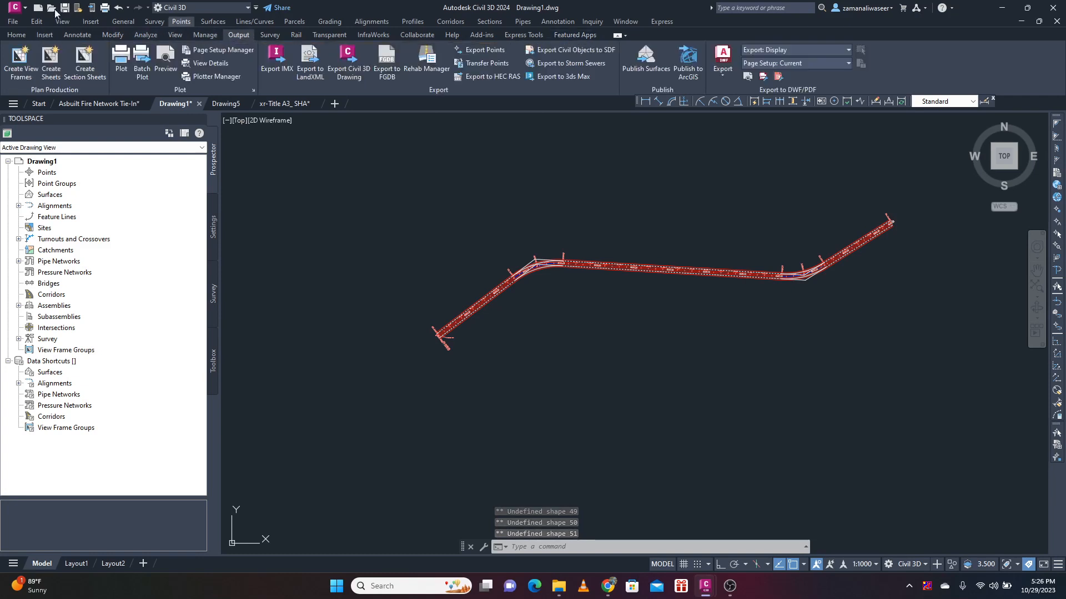
{"action": "left_click", "coordinate": [21, 59]}
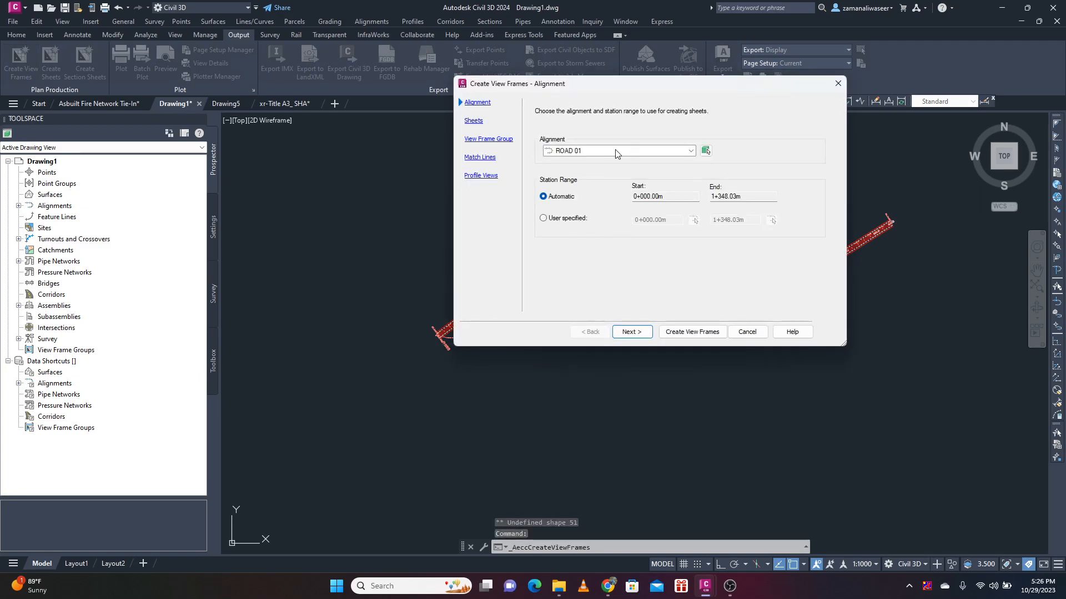
{"action": "left_click", "coordinate": [631, 331]}
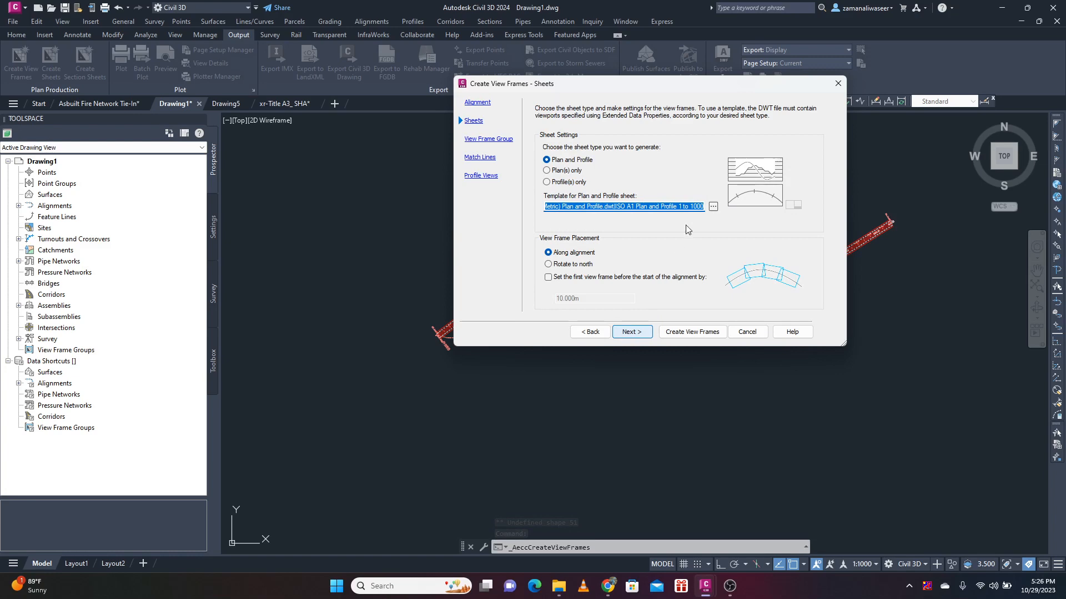
{"action": "left_click", "coordinate": [712, 207]}
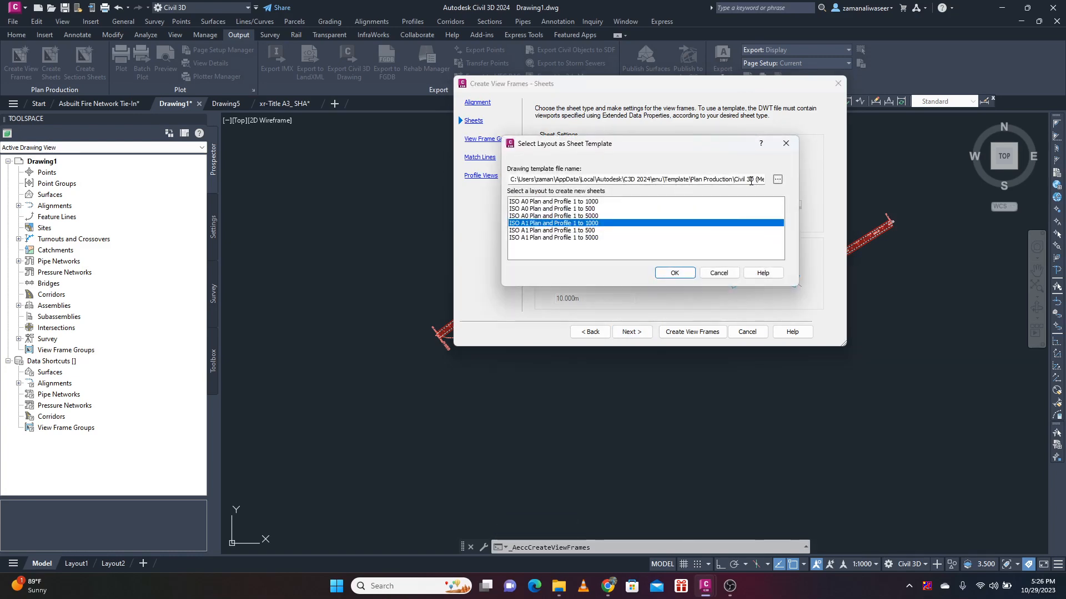
{"action": "left_click", "coordinate": [777, 179]}
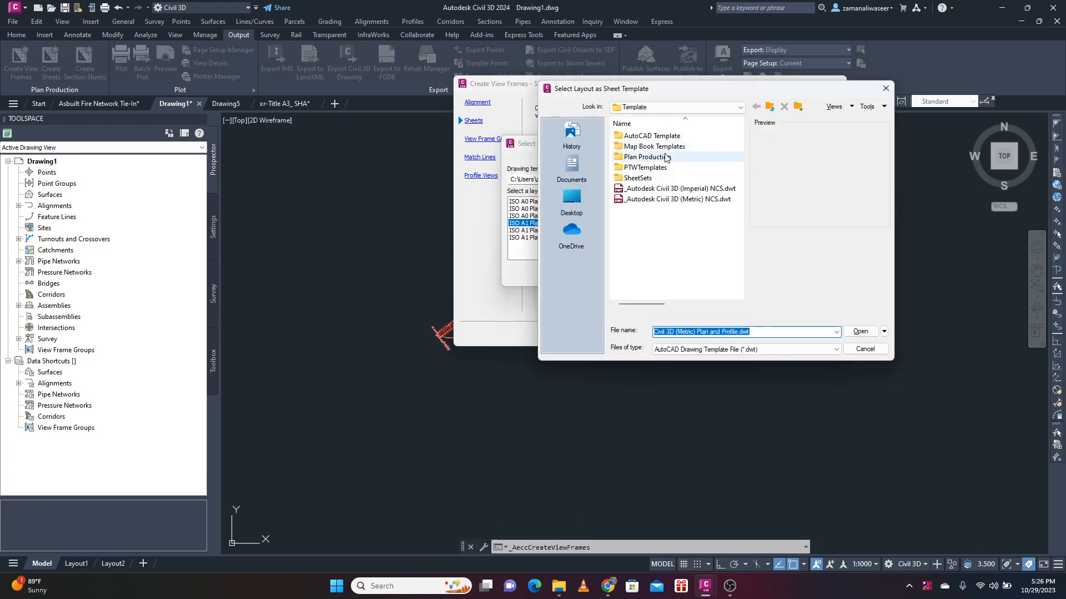
{"action": "double_click", "coordinate": [657, 158]}
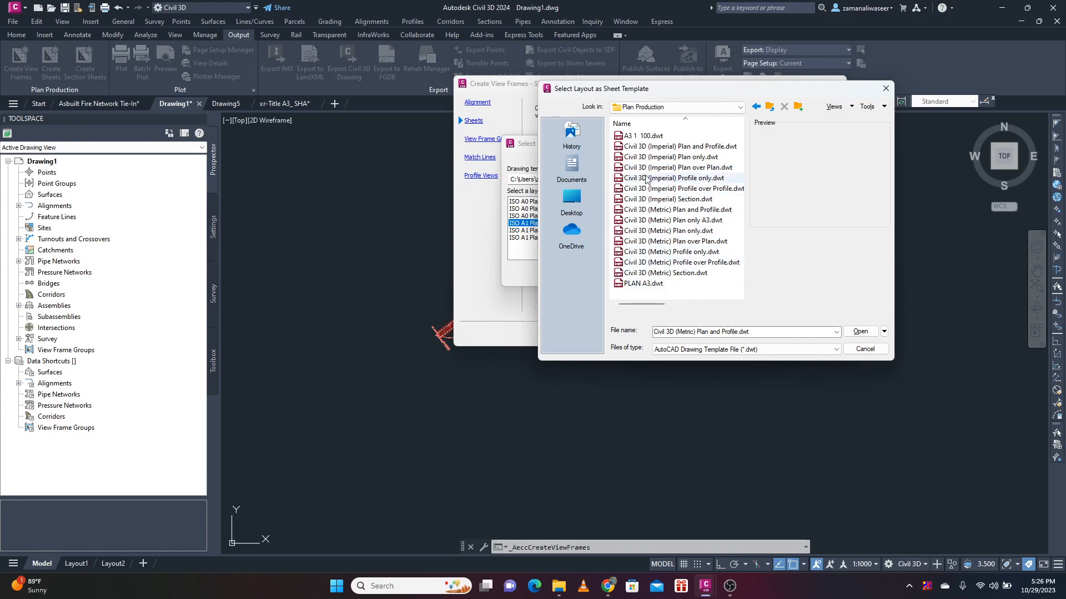
{"action": "left_click", "coordinate": [649, 137]}
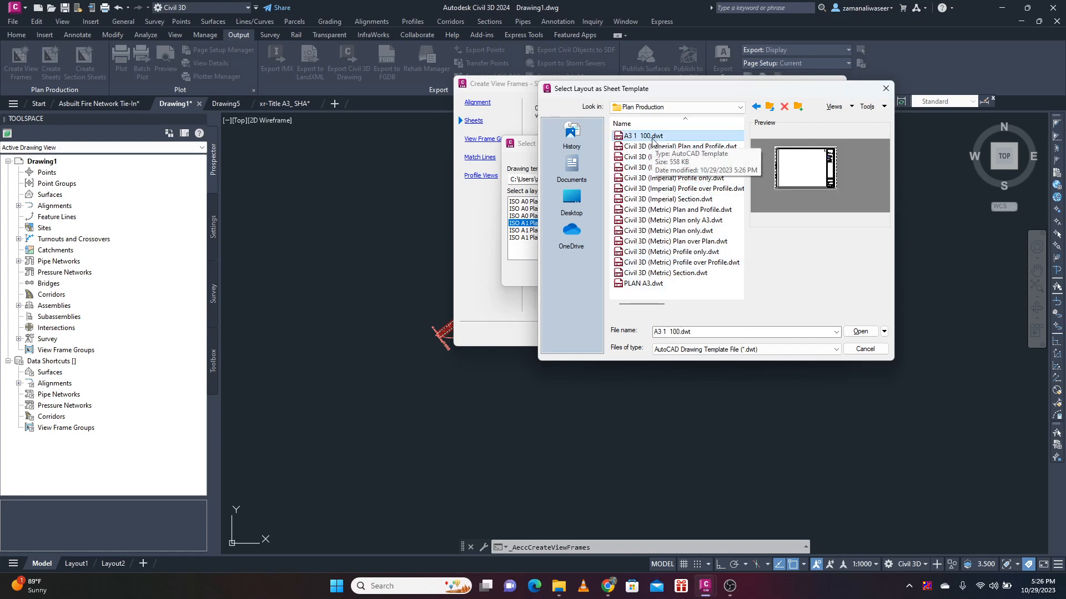
{"action": "left_click", "coordinate": [860, 332]}
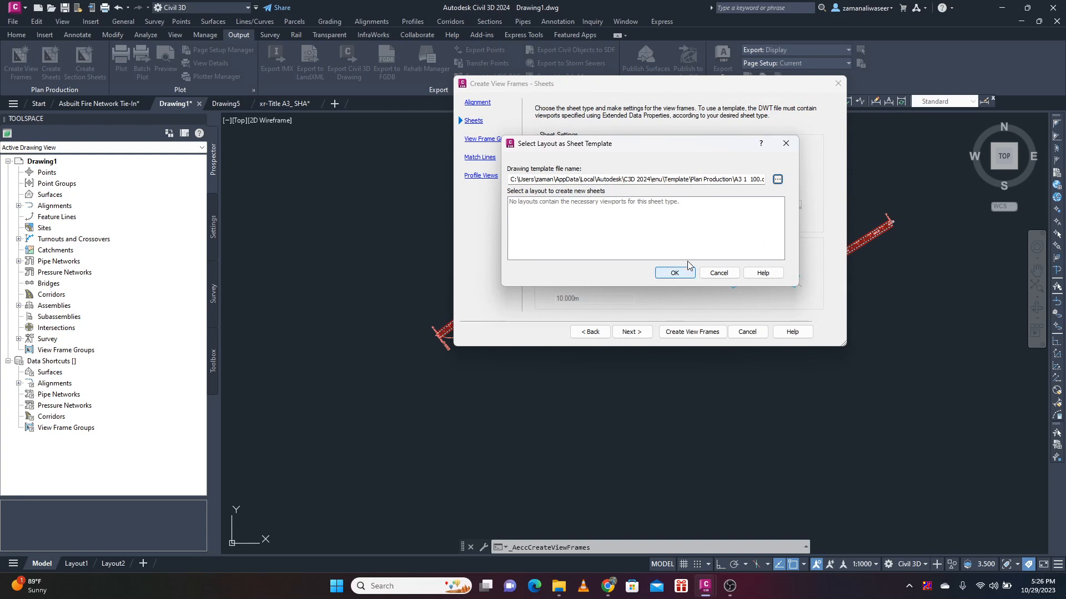
{"action": "left_click", "coordinate": [718, 273]}
- Set the sheet type to Plan(s) only, using layout ISO A3 Plan Only 1 to 1000 from the template A3 1 100.dwt in Plan Production
{"action": "left_click", "coordinate": [566, 173]}
{"action": "left_click", "coordinate": [714, 209]}
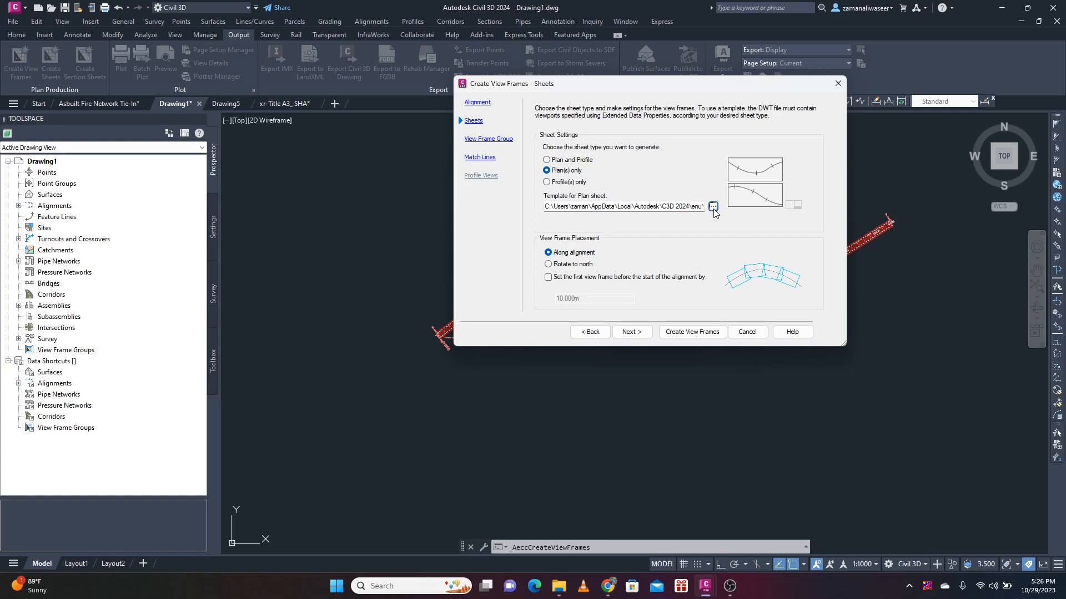
{"action": "left_click", "coordinate": [778, 179]}
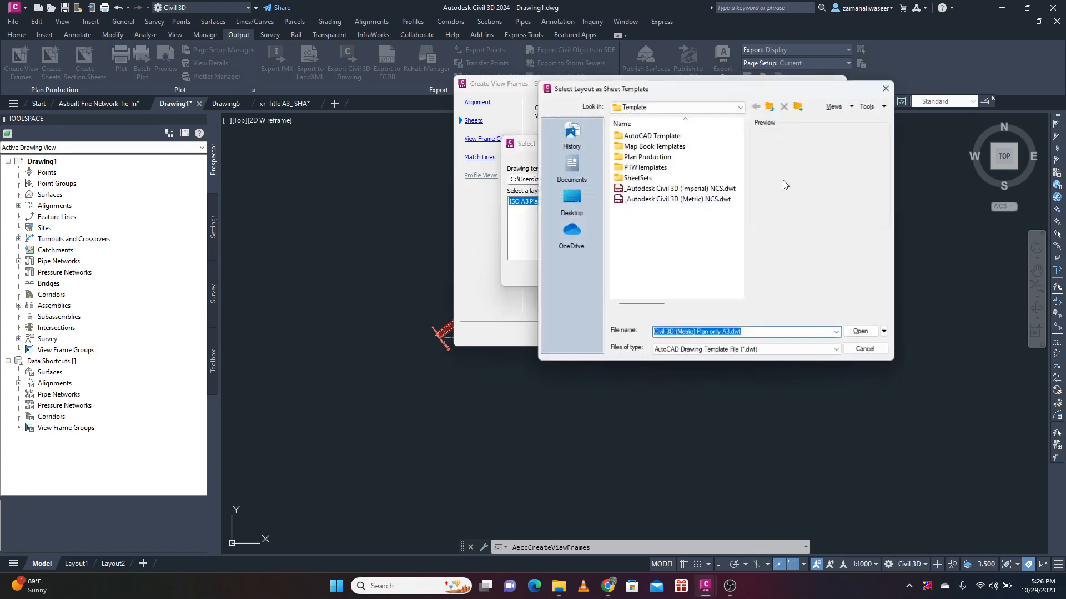
{"action": "double_click", "coordinate": [661, 157]}
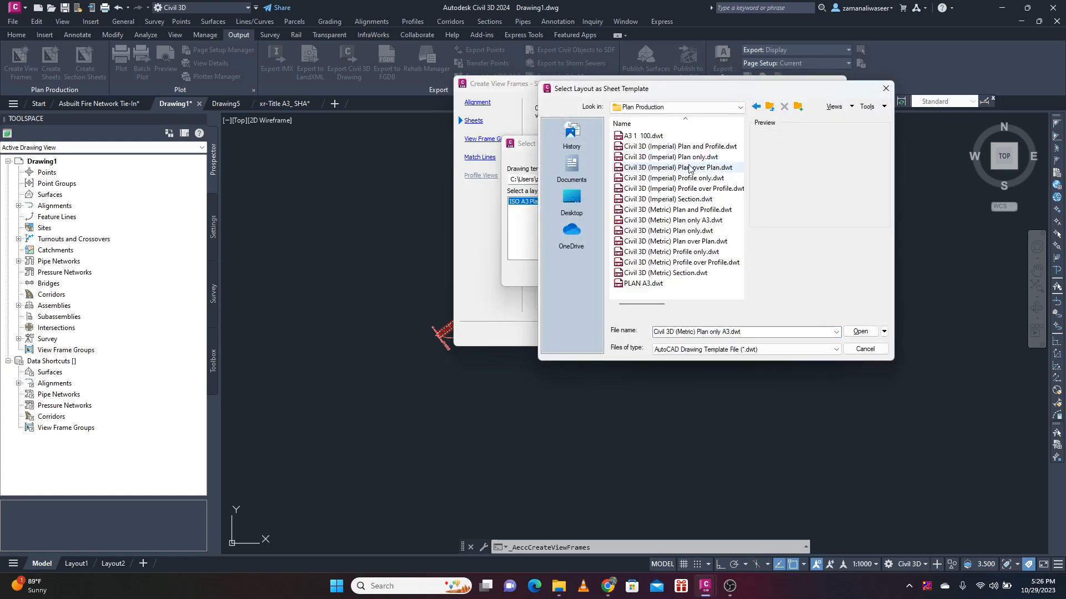
{"action": "left_click", "coordinate": [642, 139]}
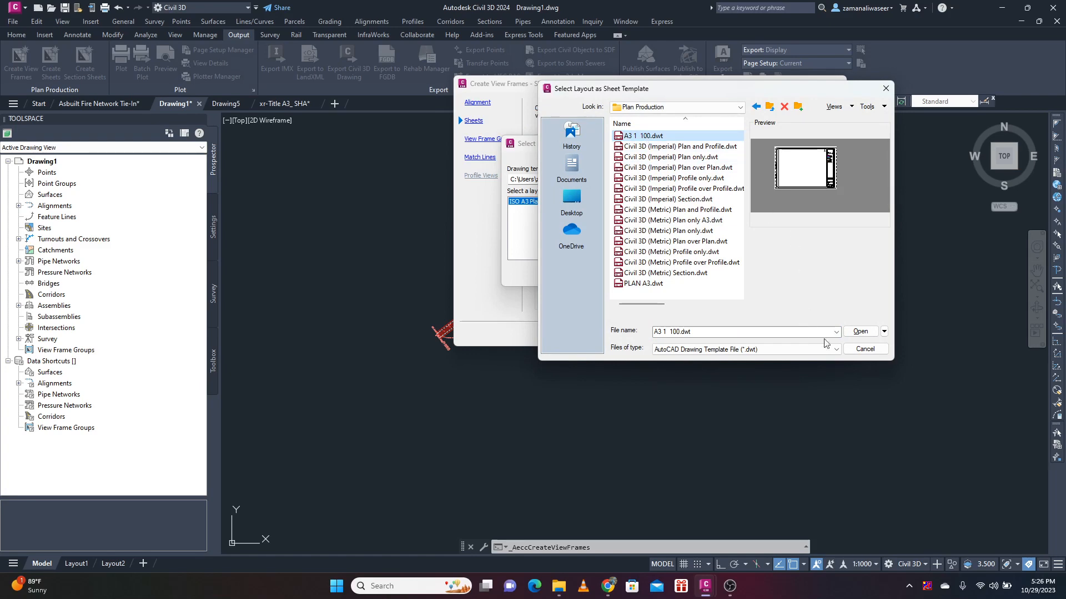
{"action": "left_click", "coordinate": [860, 331]}
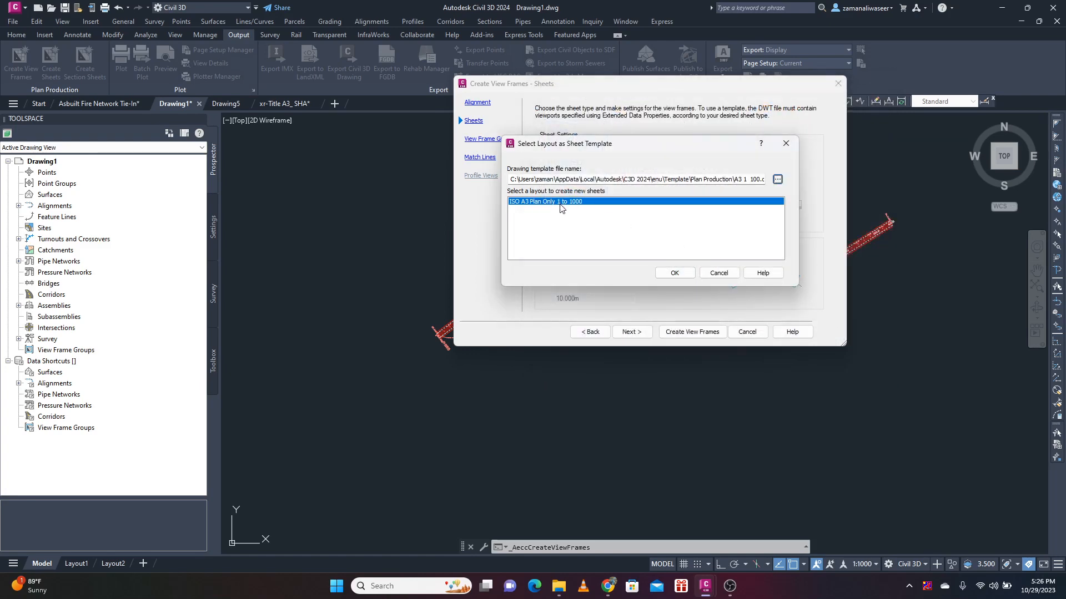
{"action": "left_click", "coordinate": [674, 273]}
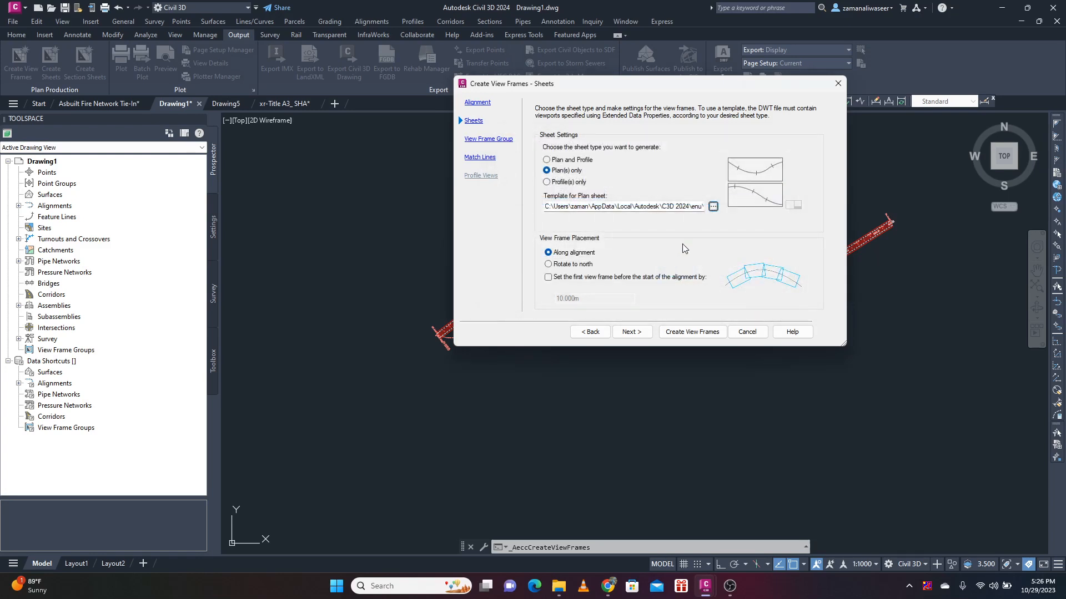
- Keep the Basic style for the view frames and continue to the match line settings
{"action": "left_click", "coordinate": [634, 334]}
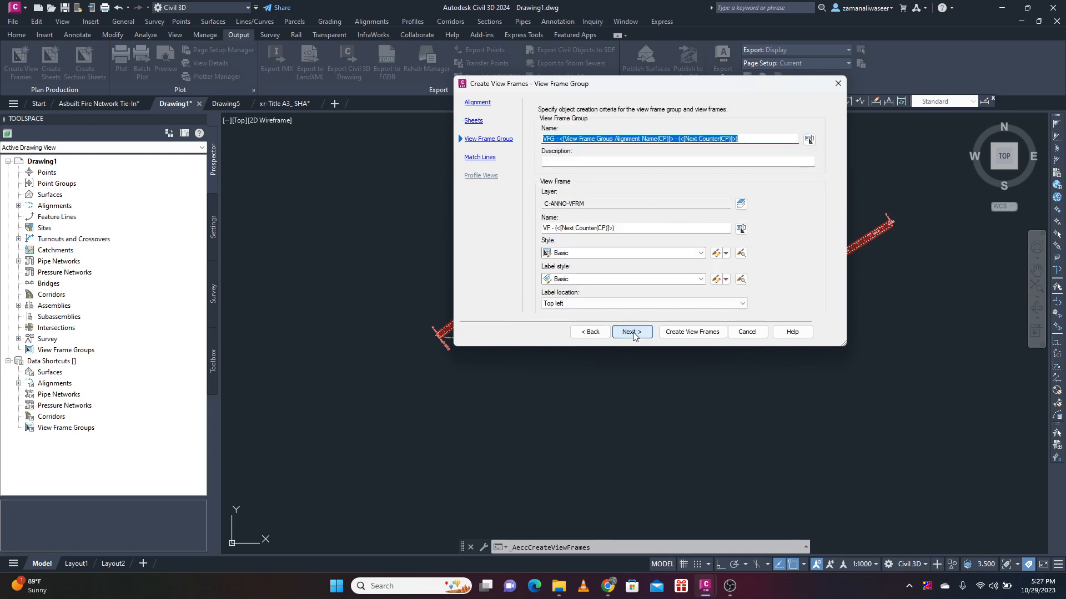
{"action": "left_click", "coordinate": [575, 254]}
{"action": "left_click", "coordinate": [568, 265]}
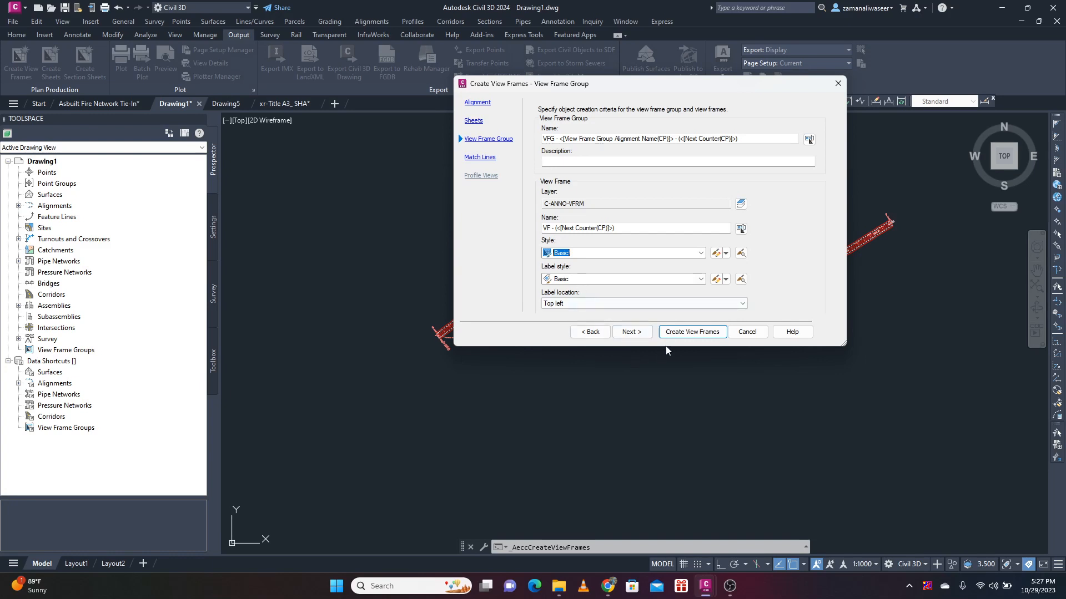
{"action": "left_click", "coordinate": [633, 333]}
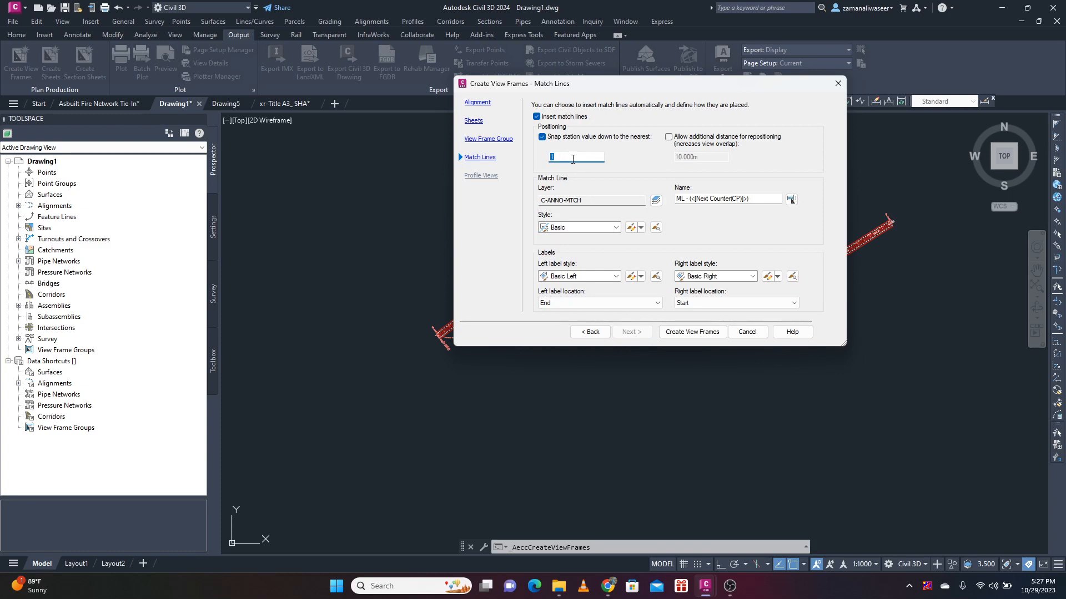
- Set the match line label locations to Start for left and End for right, set the left label style to <none>, and create the view frames
{"action": "left_click", "coordinate": [577, 302]}
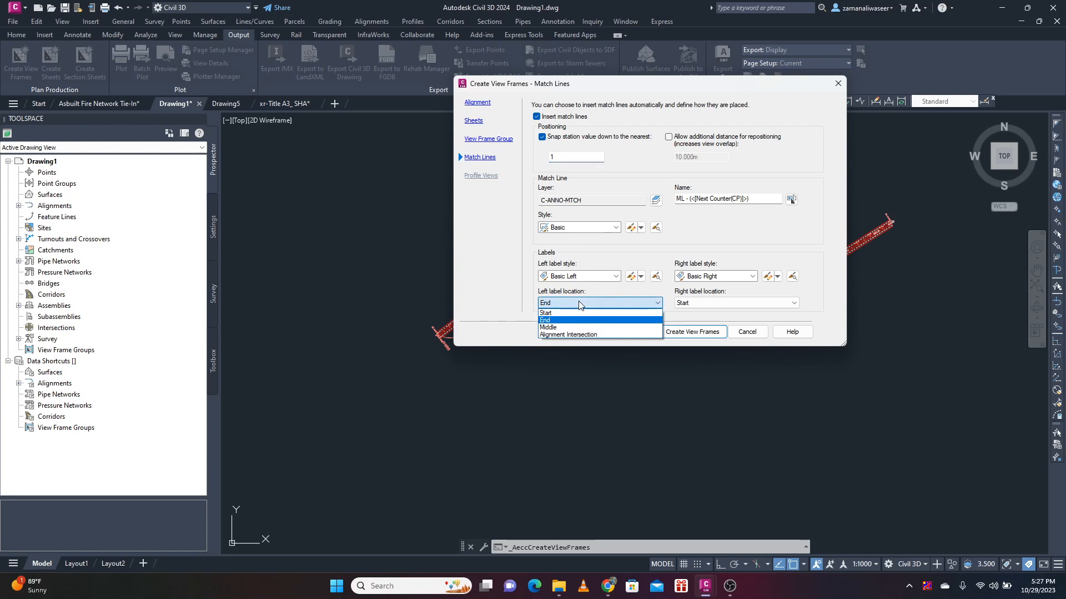
{"action": "left_click", "coordinate": [550, 313]}
{"action": "left_click", "coordinate": [733, 302]}
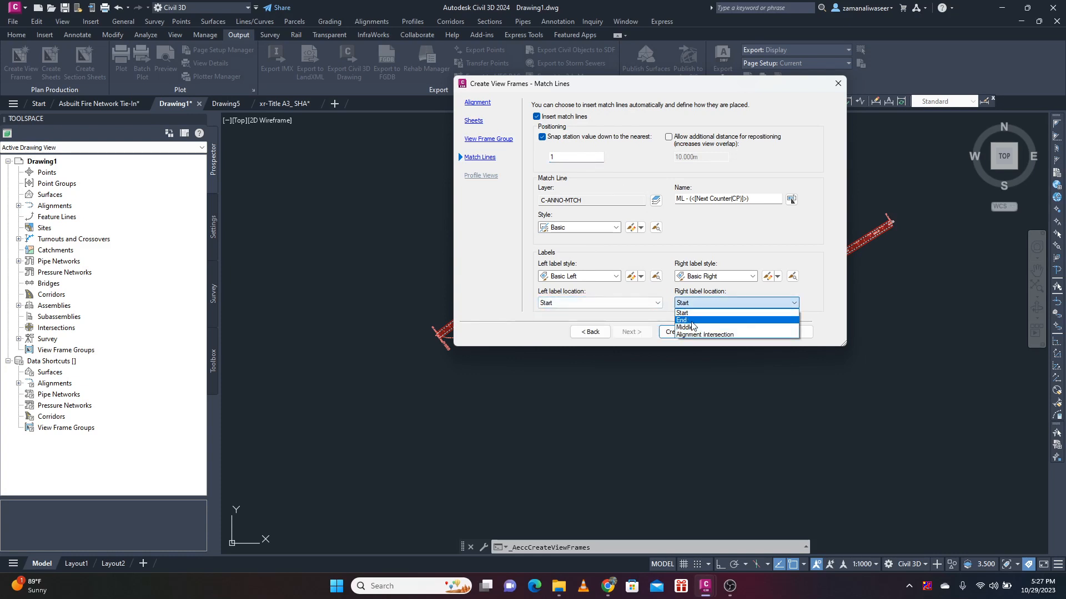
{"action": "left_click", "coordinate": [685, 320]}
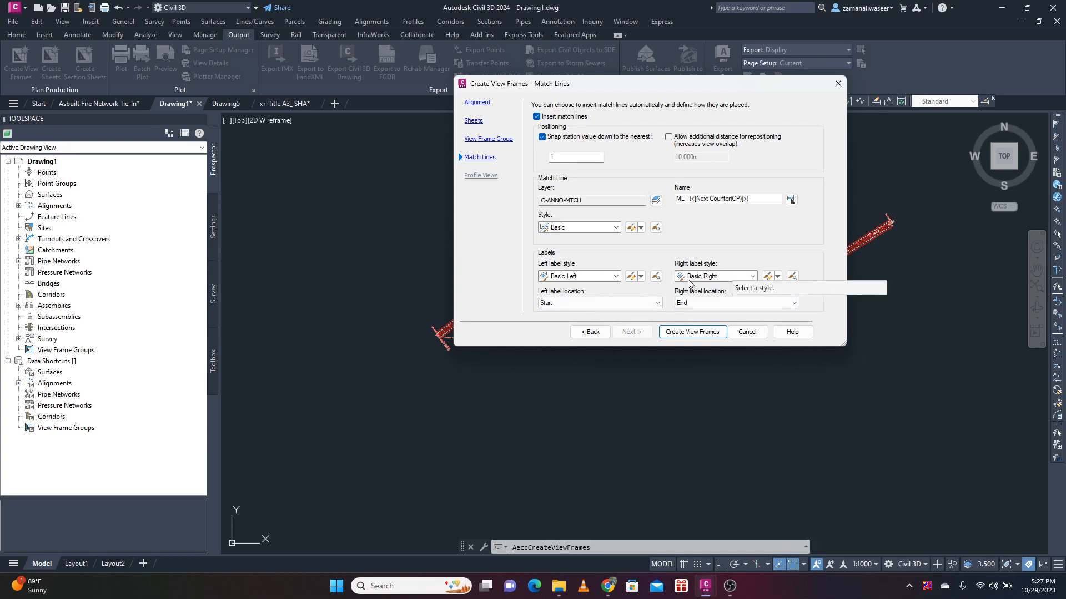
{"action": "left_click", "coordinate": [615, 276]}
{"action": "left_click", "coordinate": [588, 287]}
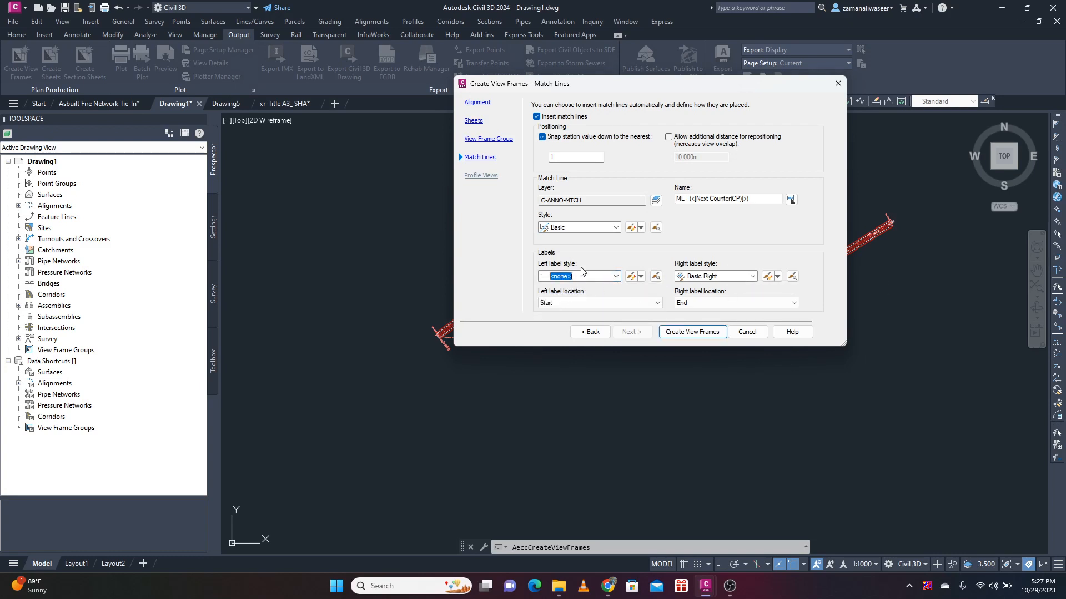
{"action": "left_click", "coordinate": [688, 333]}
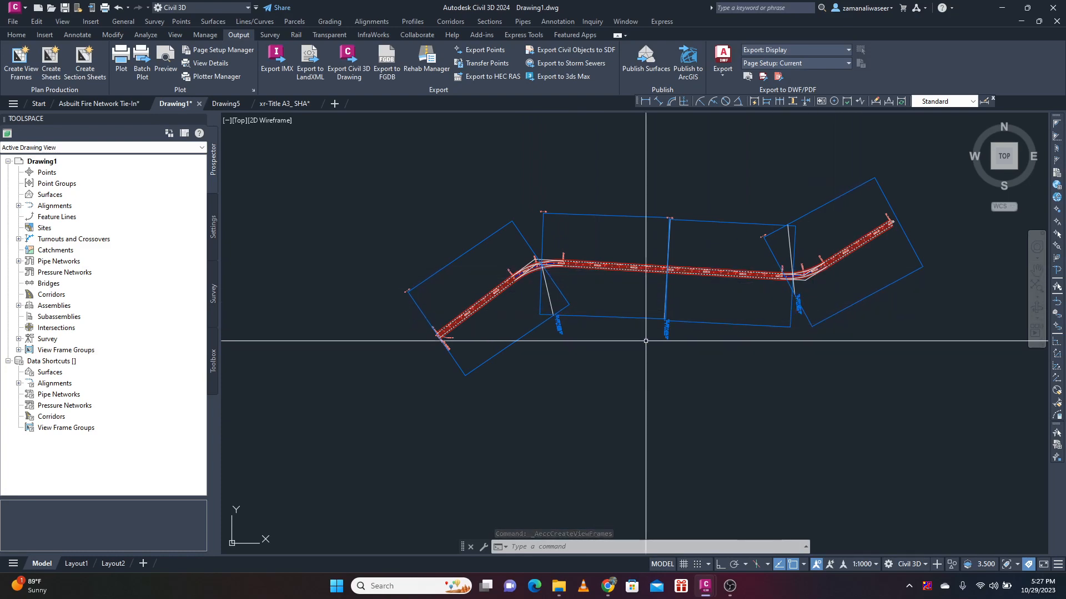
- Examine the view frames along ROAD 01, including where they overlap at the bends and how the first frame rotates
{"action": "scroll", "coordinate": [537, 356], "scroll_direction": "up", "scroll_amount": 5}
{"action": "left_click", "coordinate": [589, 272]}
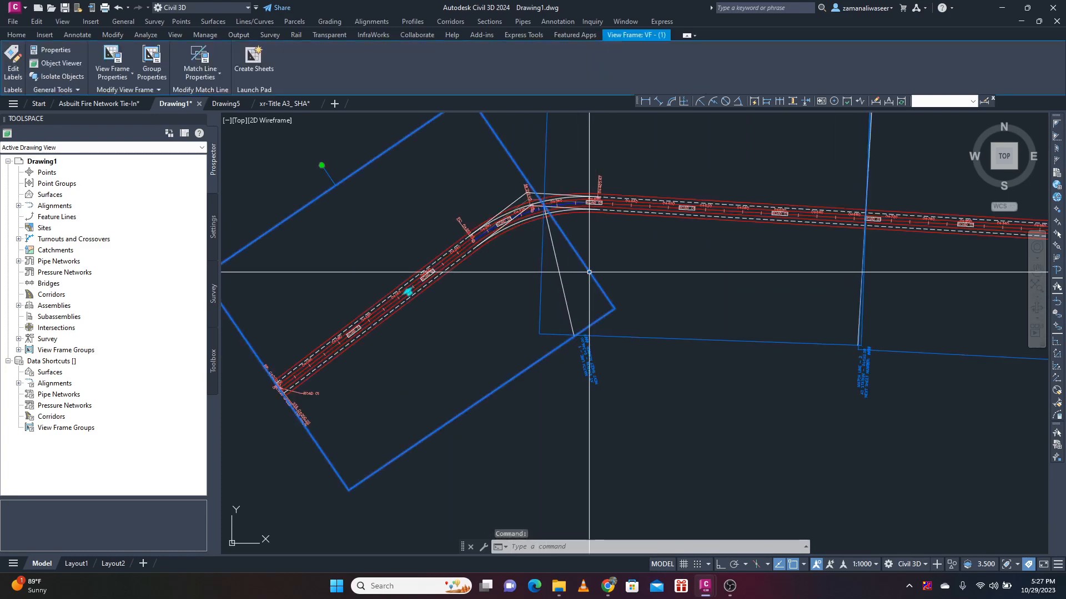
{"action": "scroll", "coordinate": [571, 219], "scroll_direction": "down", "scroll_amount": 3}
{"action": "scroll", "coordinate": [578, 243], "scroll_direction": "up", "scroll_amount": 5}
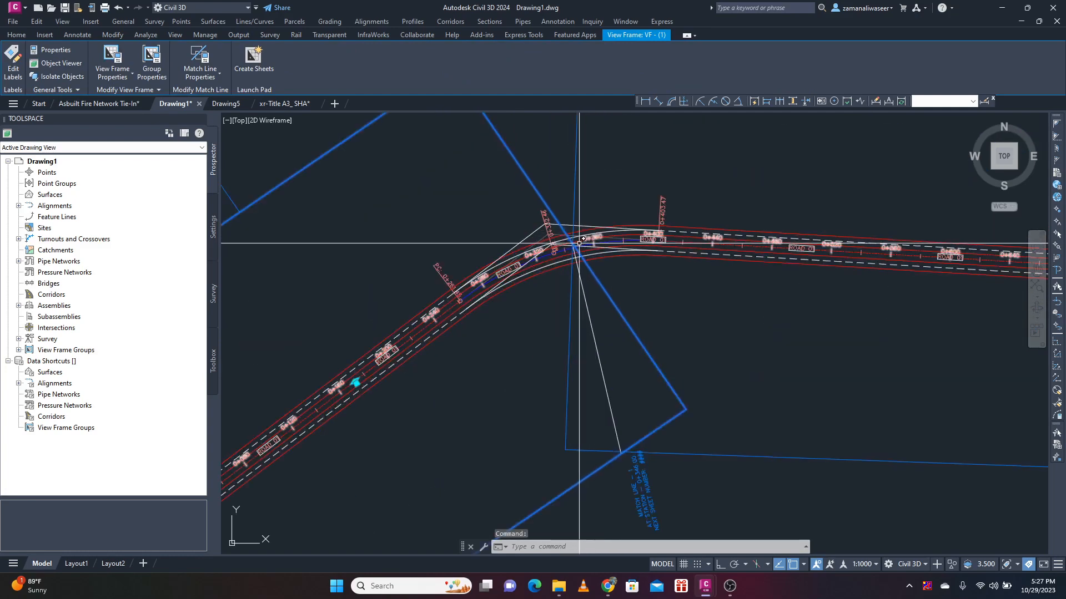
{"action": "scroll", "coordinate": [570, 242], "scroll_direction": "down", "scroll_amount": 5}
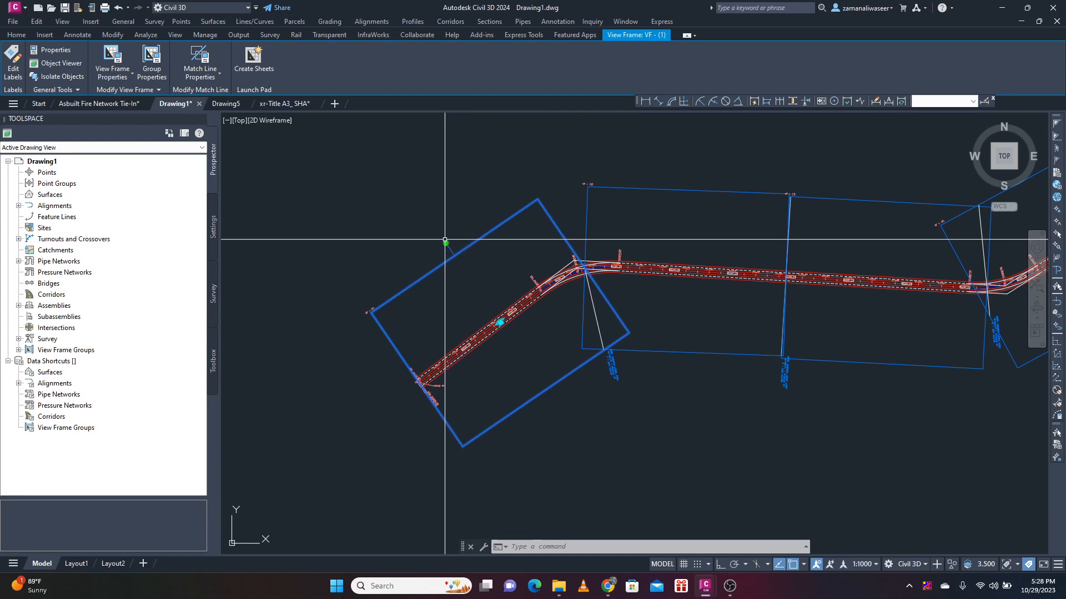
{"action": "left_click", "coordinate": [500, 322]}
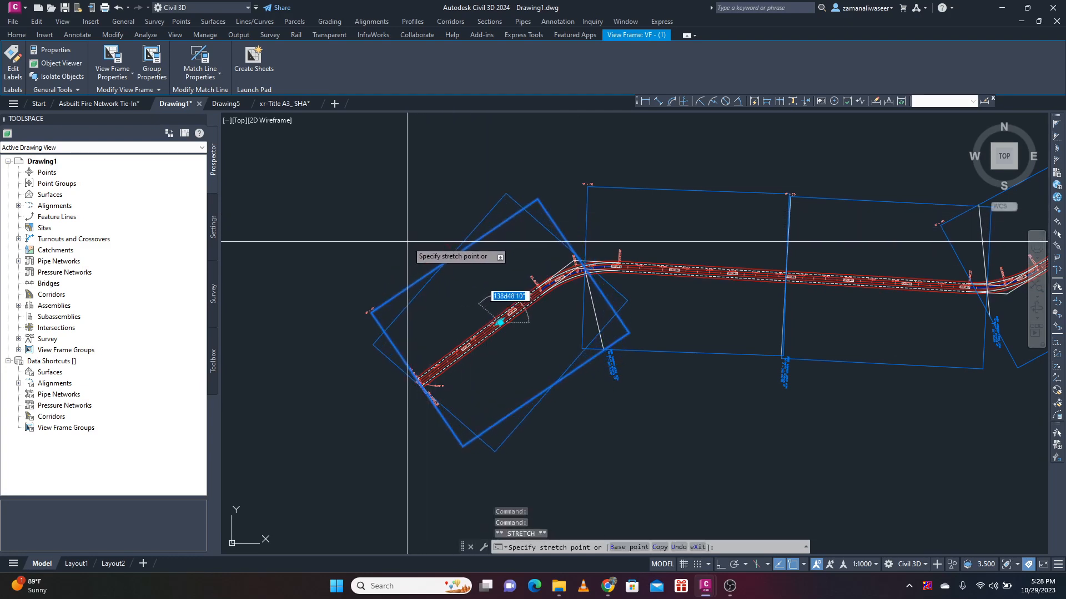
{"action": "key", "text": "Escape"}
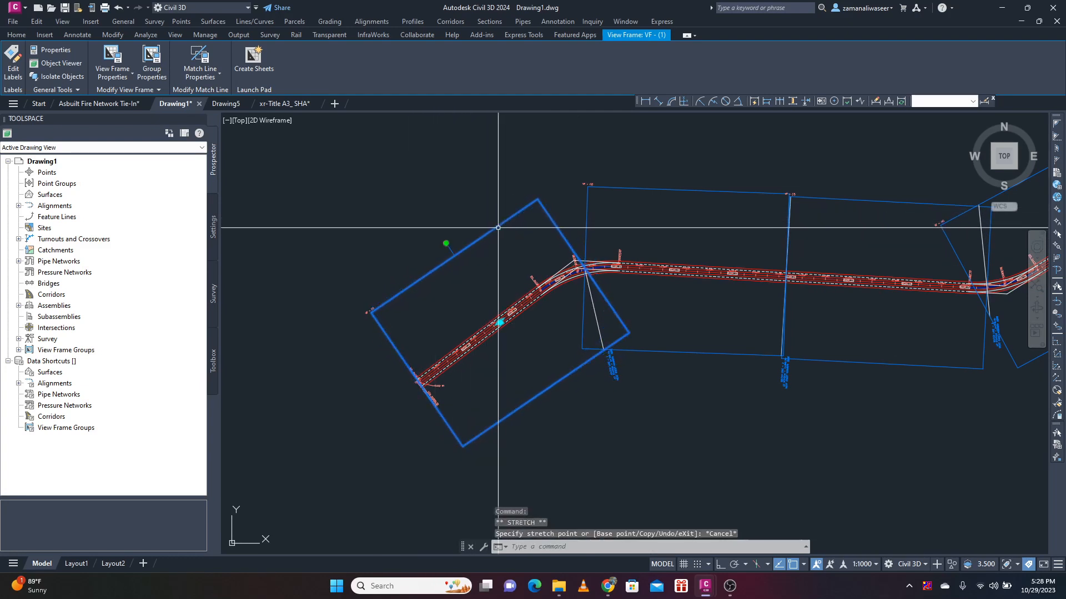
{"action": "middle_click_drag", "start_coordinate": [830, 381], "coordinate": [653, 342]}
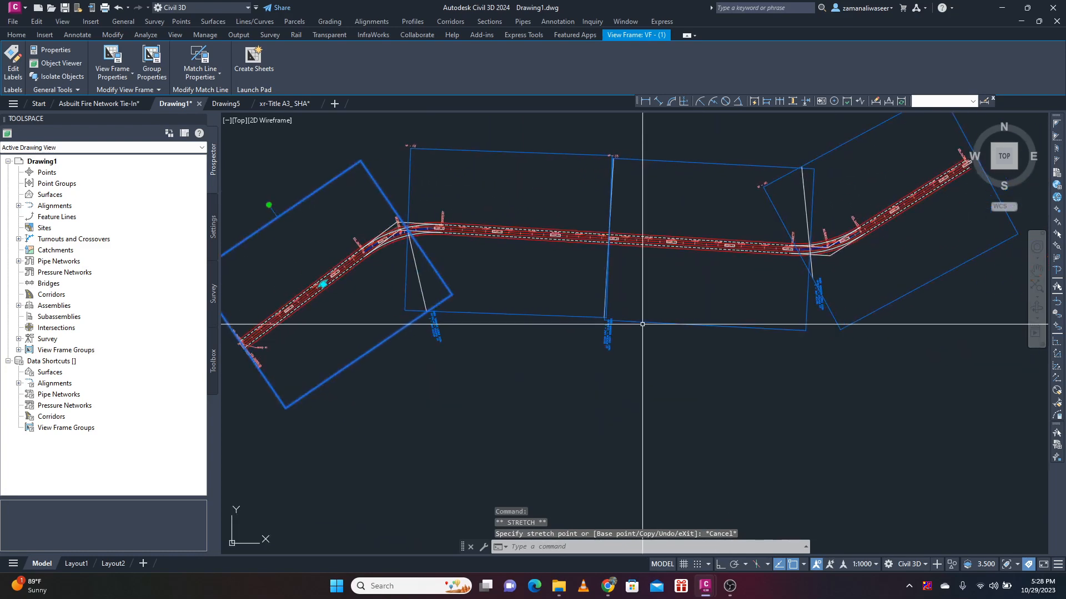
{"action": "left_click", "coordinate": [642, 323]}
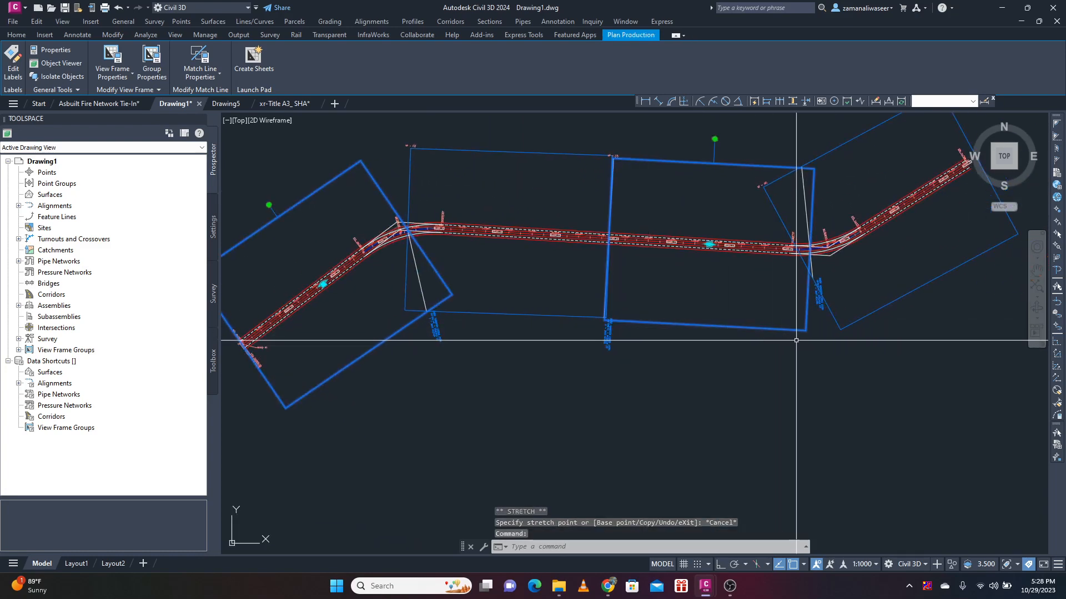
{"action": "key", "text": "Escape"}
{"action": "left_click", "coordinate": [775, 209]}
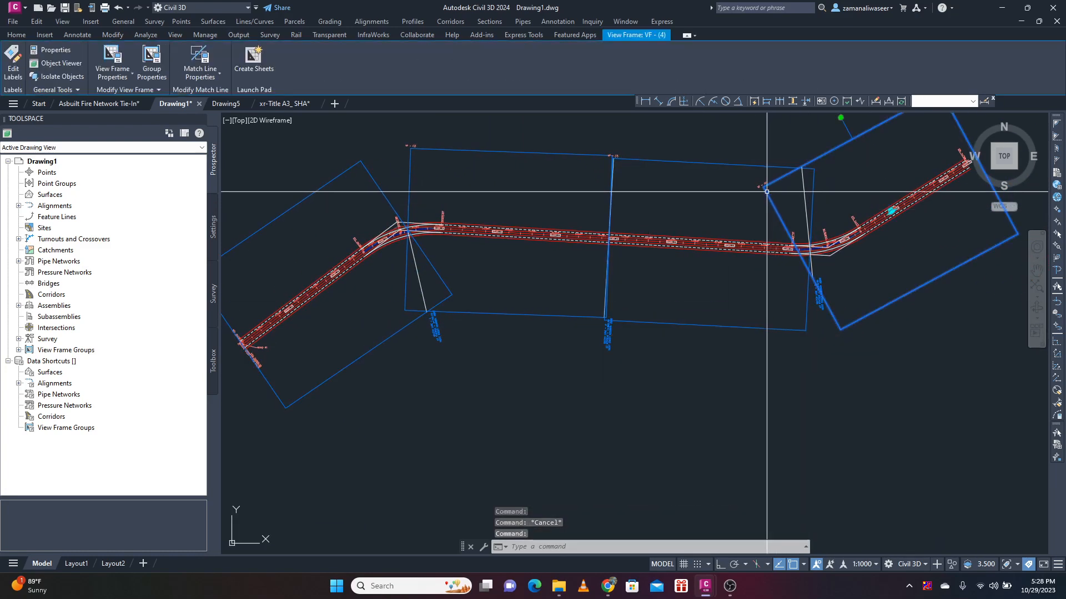
{"action": "key", "text": "Escape"}
- Move the label of match line 2 up along its line to just below the road
{"action": "scroll", "coordinate": [637, 303], "scroll_direction": "up", "scroll_amount": 6}
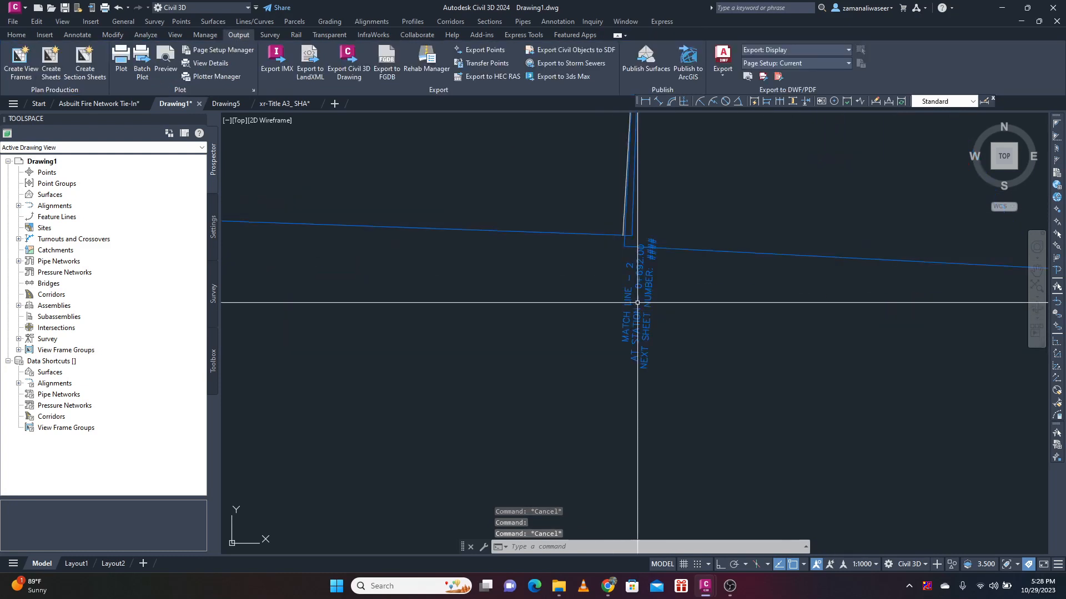
{"action": "left_click", "coordinate": [621, 251]}
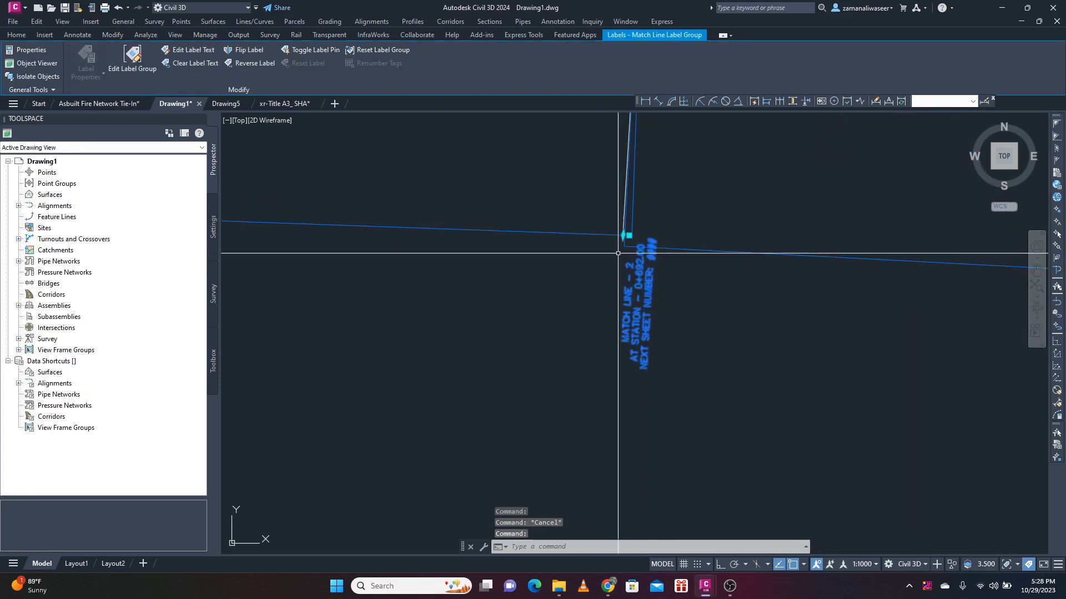
{"action": "left_click", "coordinate": [623, 235]}
{"action": "scroll", "coordinate": [615, 337], "scroll_direction": "down", "scroll_amount": 1}
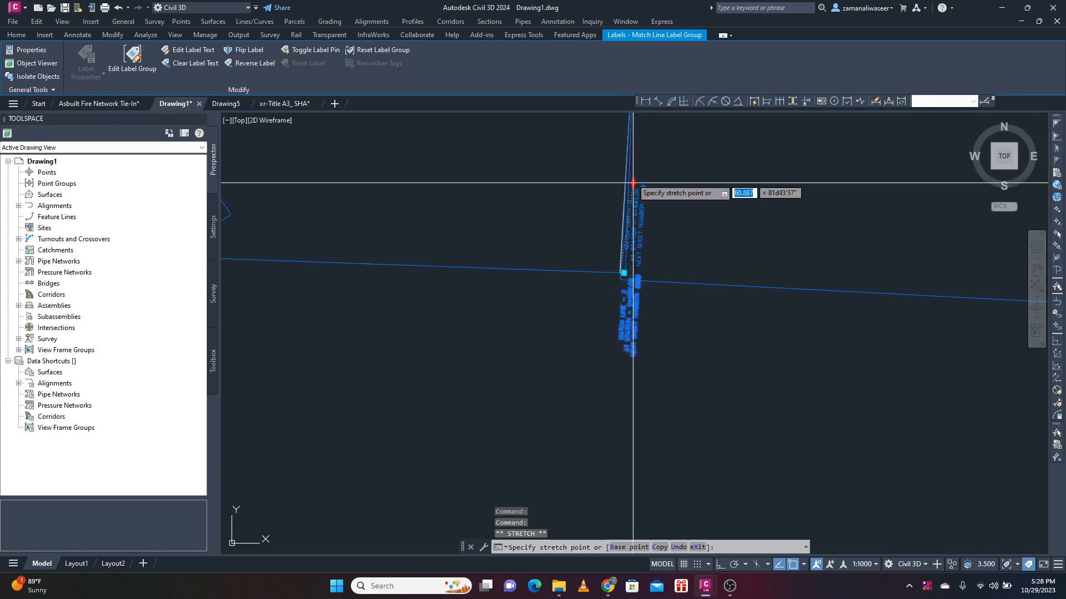
{"action": "scroll", "coordinate": [622, 233], "scroll_direction": "down", "scroll_amount": 4}
{"action": "scroll", "coordinate": [606, 209], "scroll_direction": "up", "scroll_amount": 3}
{"action": "left_click", "coordinate": [607, 215]}
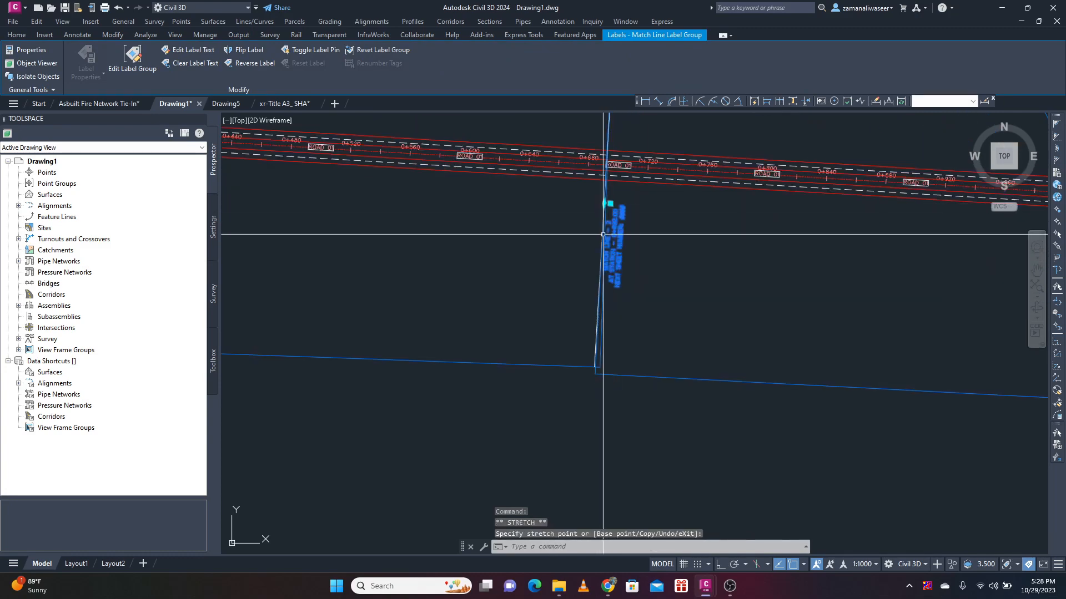
- Move the label of match line 1 up along its line, closer to the road, and clear the selection
{"action": "scroll", "coordinate": [669, 272], "scroll_direction": "down", "scroll_amount": 3}
{"action": "scroll", "coordinate": [476, 297], "scroll_direction": "up", "scroll_amount": 5}
{"action": "left_click", "coordinate": [414, 326]}
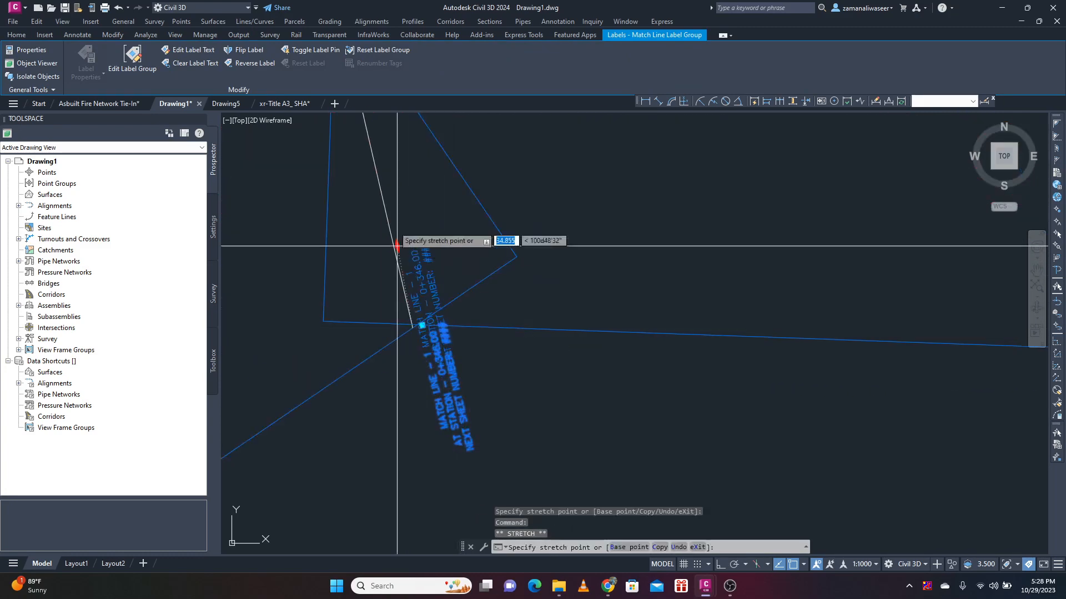
{"action": "left_click", "coordinate": [382, 137]}
{"action": "scroll", "coordinate": [460, 342], "scroll_direction": "down", "scroll_amount": 3}
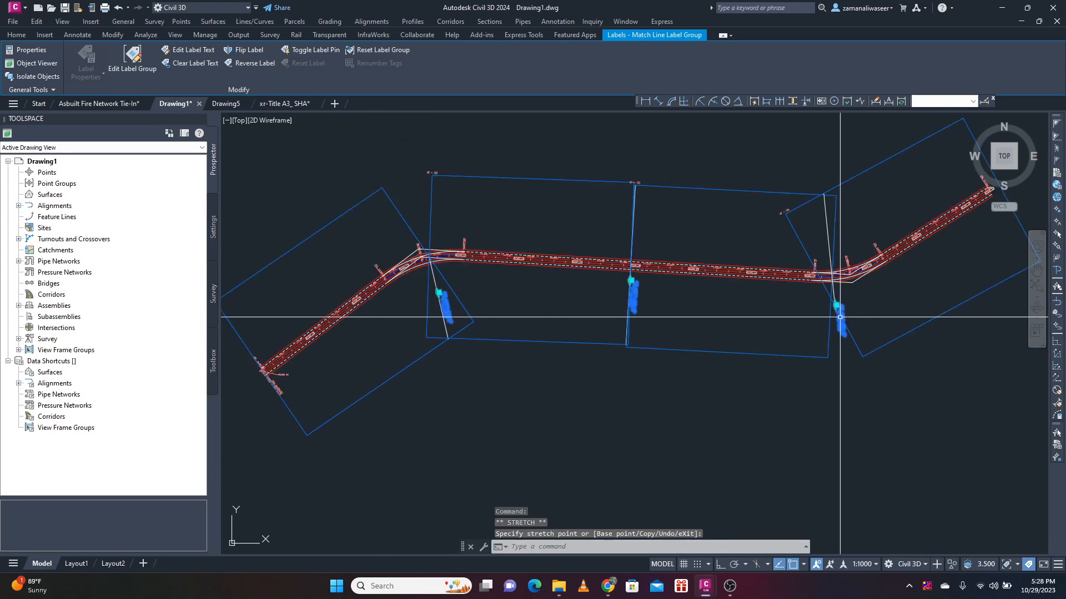
{"action": "key", "text": "Escape"}
- Start creating sheets for all frames of VFG - ROAD 01 - (1), with all layouts in the current drawing and no north arrow, continuing to the sheet set settings
{"action": "scroll", "coordinate": [565, 324], "scroll_direction": "down", "scroll_amount": 4}
{"action": "middle_click_drag", "start_coordinate": [565, 325], "coordinate": [556, 319]}
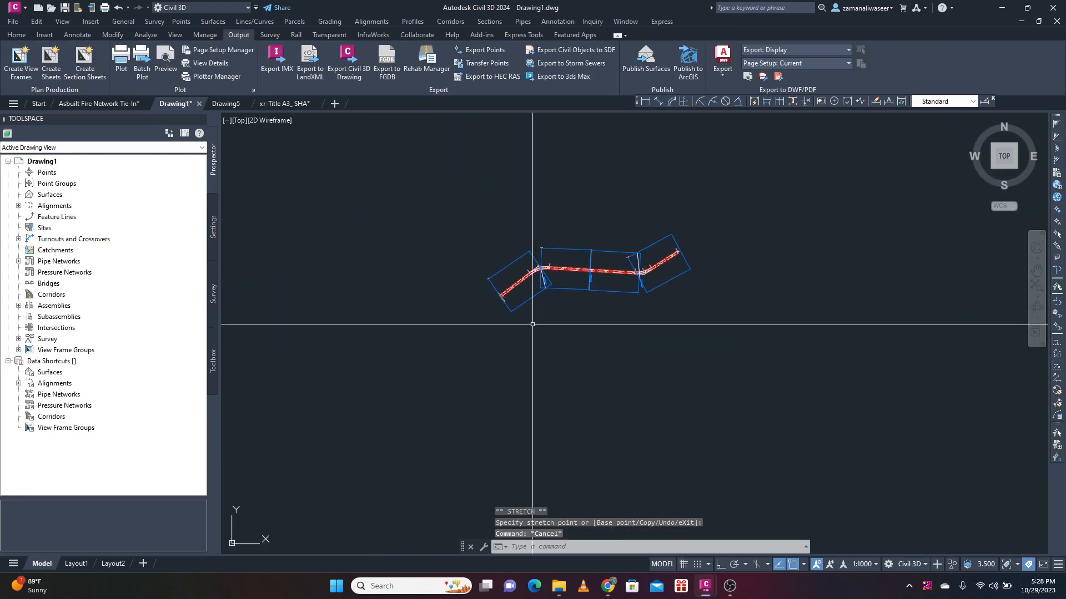
{"action": "left_click", "coordinate": [51, 60]}
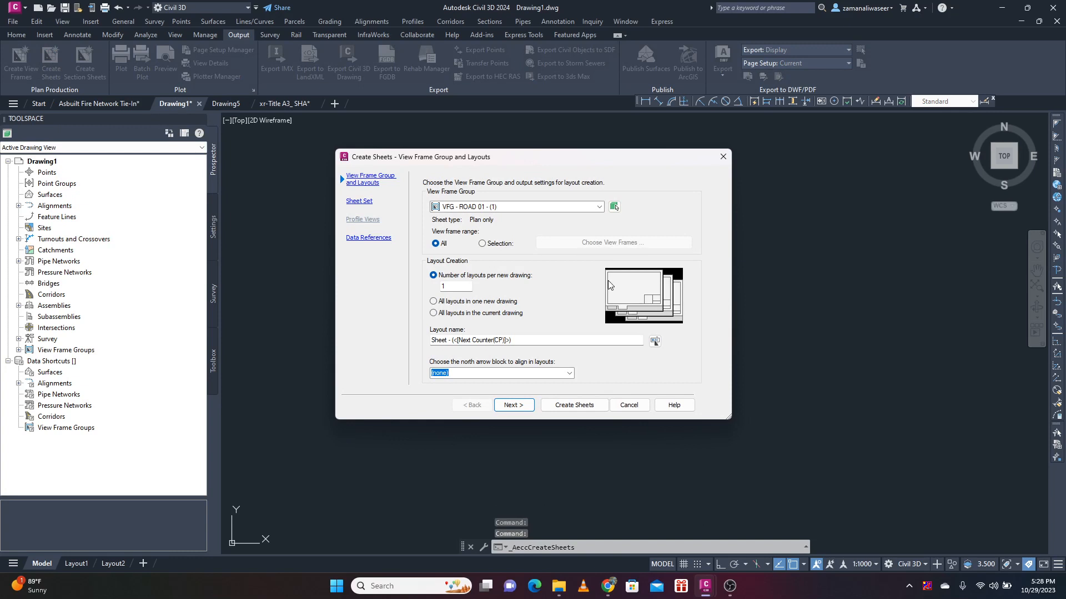
{"action": "left_click", "coordinate": [526, 208]}
{"action": "left_click", "coordinate": [464, 218]}
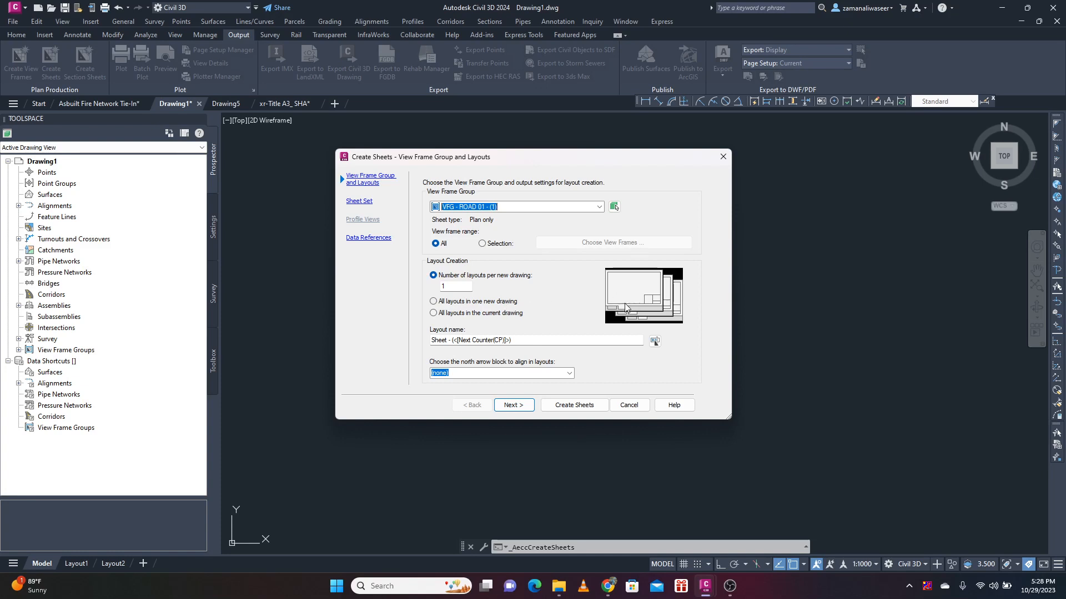
{"action": "left_click", "coordinate": [444, 315]}
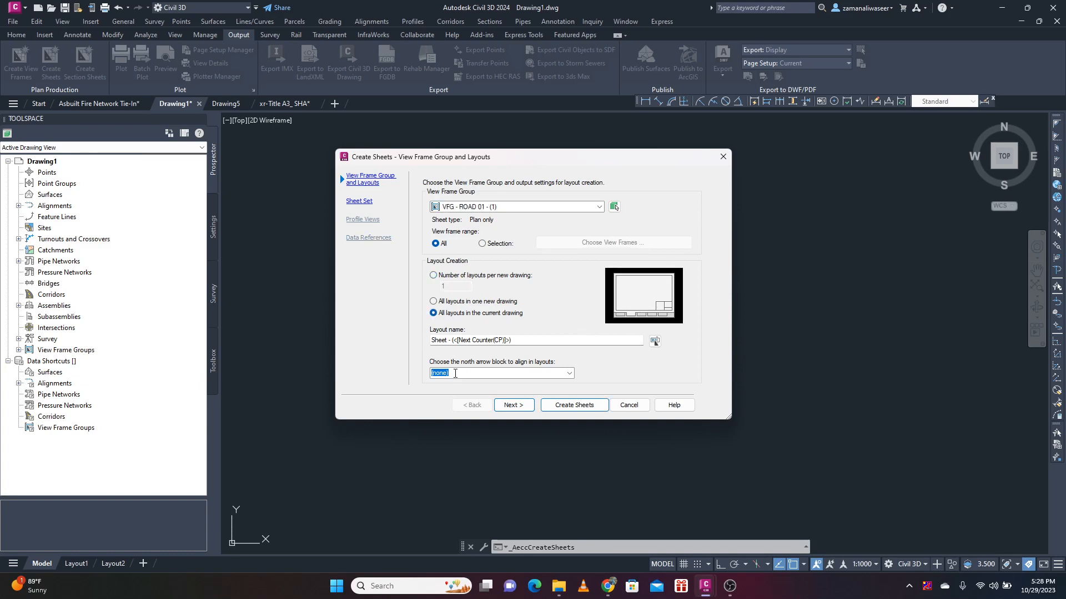
{"action": "left_click", "coordinate": [569, 373]}
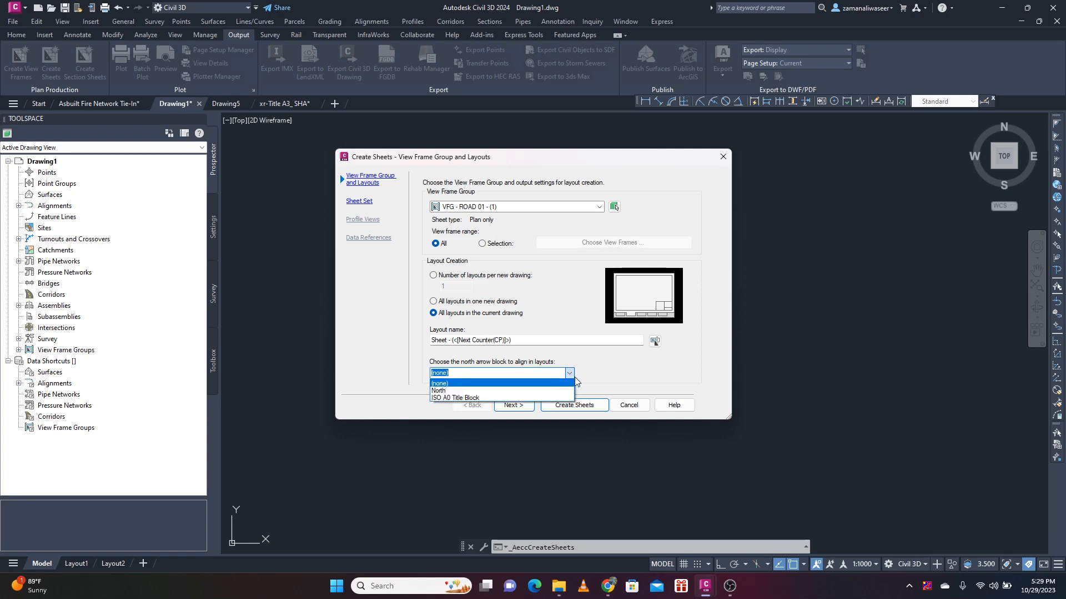
{"action": "left_click", "coordinate": [570, 375]}
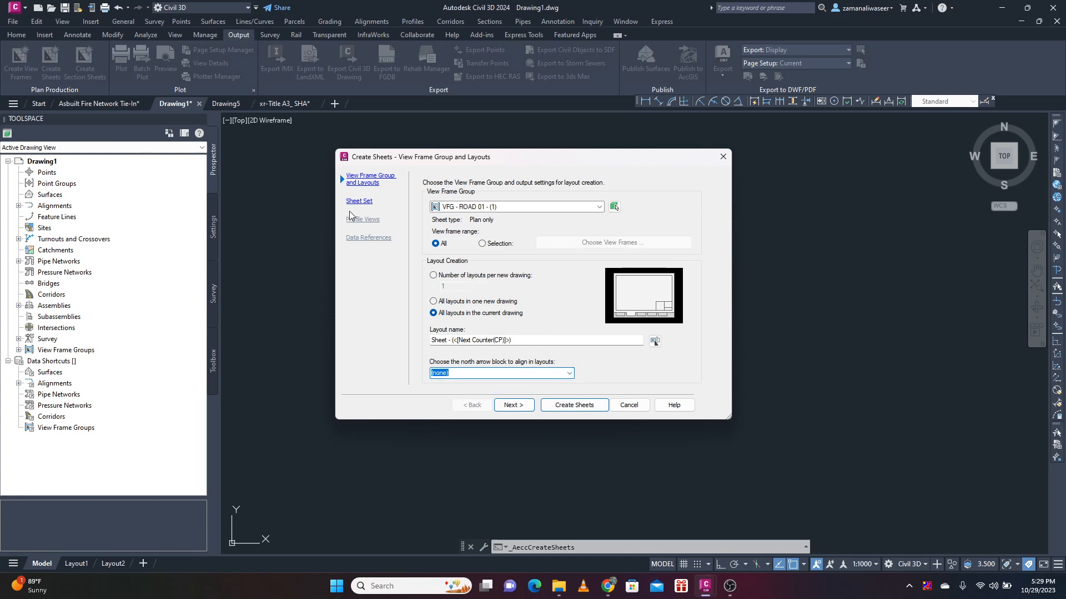
{"action": "left_click", "coordinate": [502, 406]}
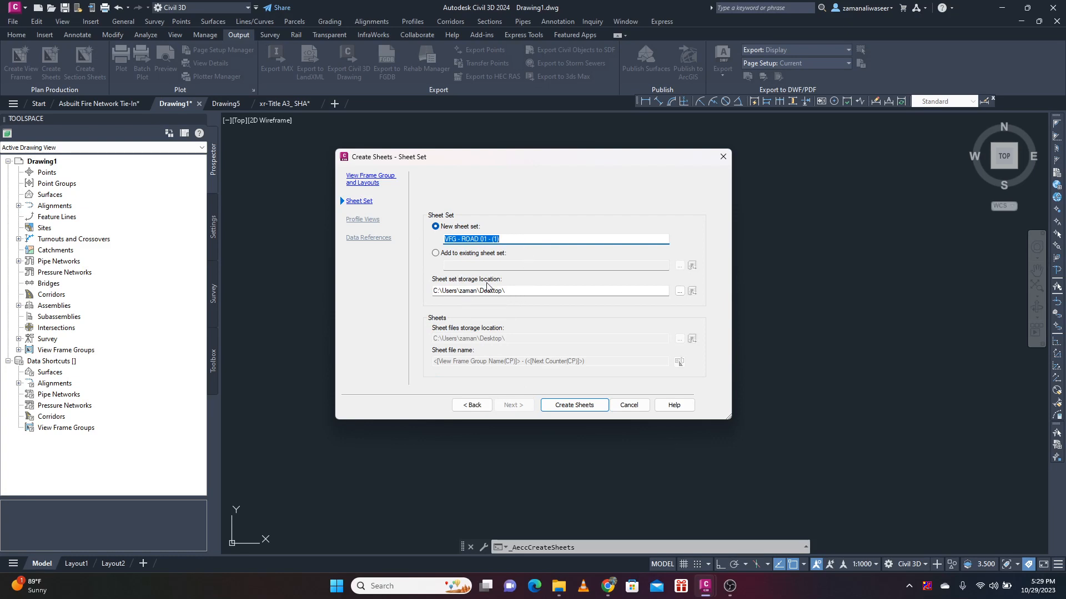
- Create the sheets as new sheet set VFG - ROAD 01 - (1), accept saving the drawing, and close the event log
{"action": "left_click", "coordinate": [567, 409]}
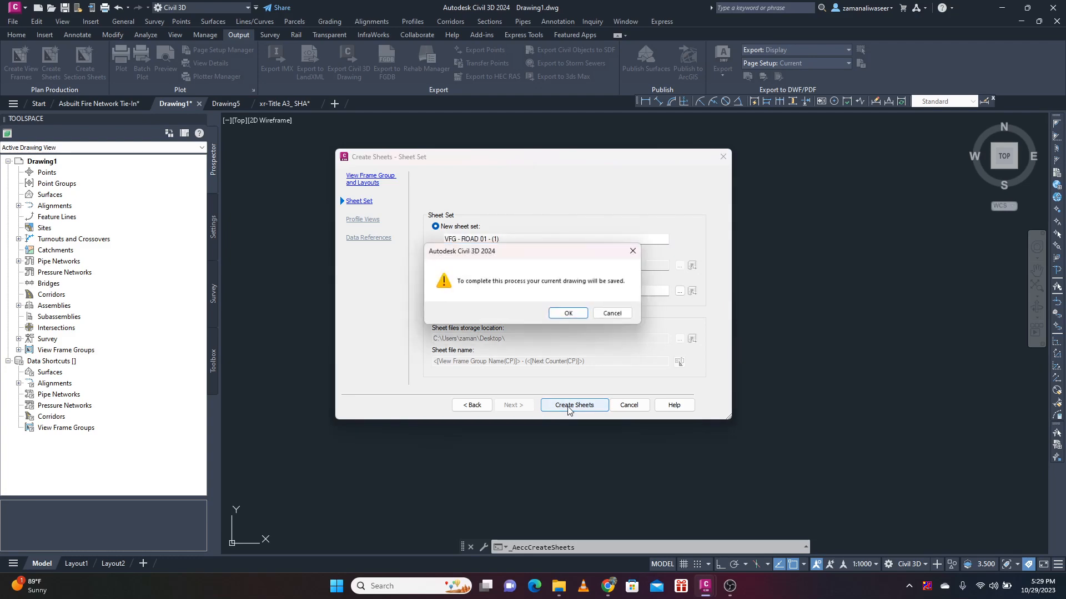
{"action": "left_click", "coordinate": [567, 316]}
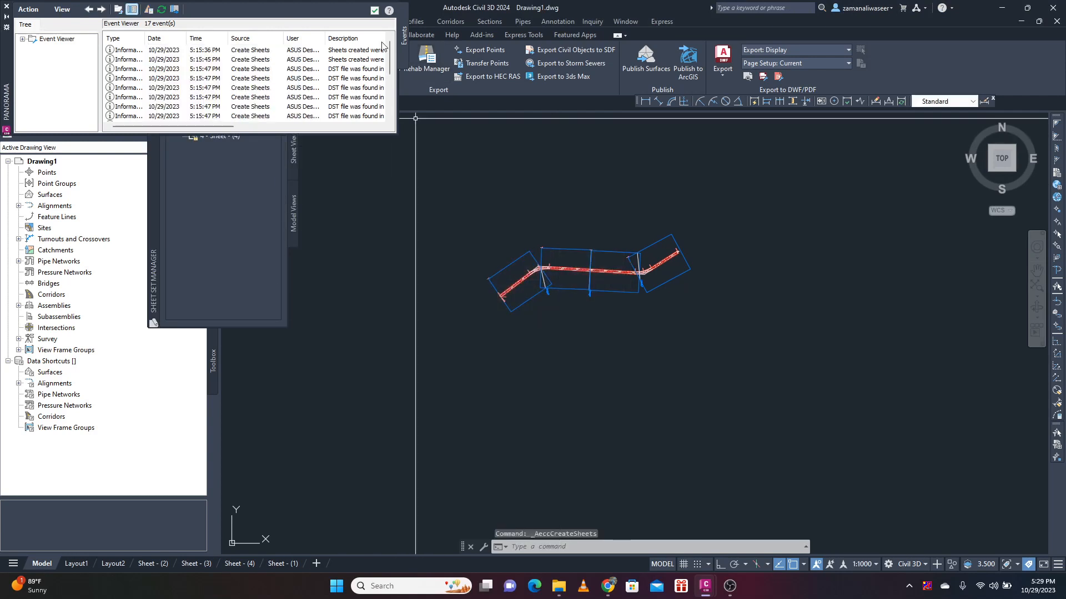
{"action": "left_click", "coordinate": [375, 10]}
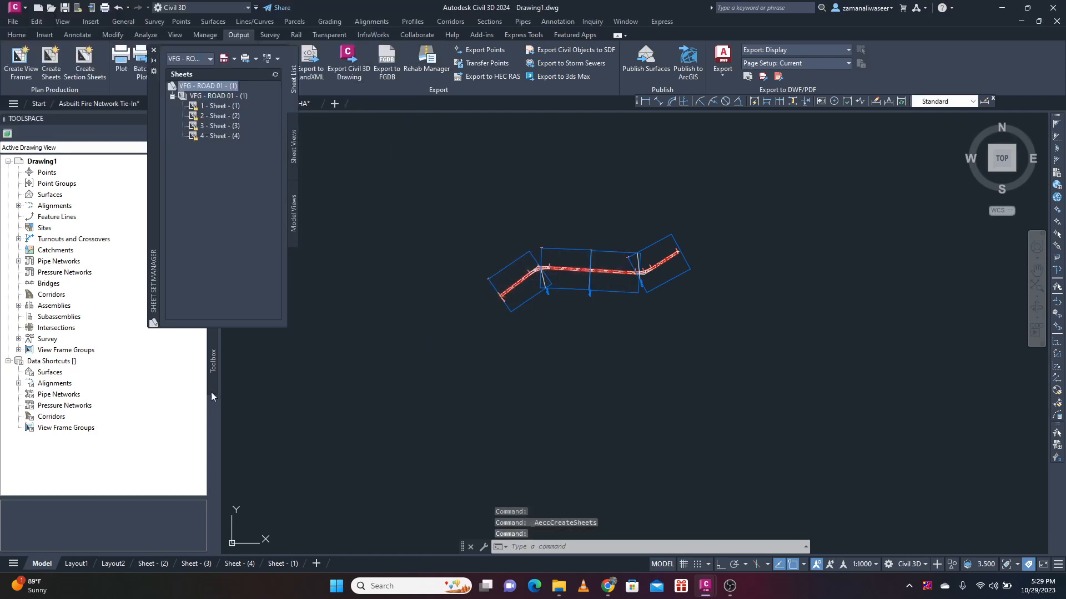
- Reorder the layouts so that Sheet - (1) comes directly before Sheet - (2)
{"action": "left_click", "coordinate": [281, 564]}
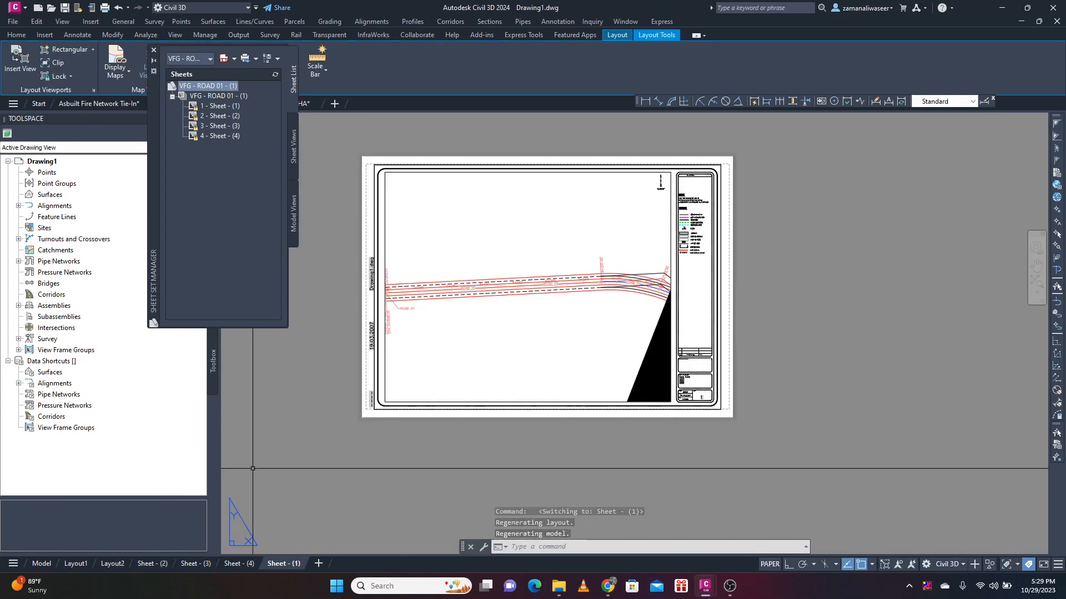
{"action": "mouse_move", "coordinate": [290, 565]}
{"action": "left_mouse_down"}
{"action": "mouse_move", "coordinate": [100, 577]}
{"action": "mouse_move", "coordinate": [113, 571]}
{"action": "mouse_move", "coordinate": [103, 566]}
{"action": "mouse_move", "coordinate": [134, 567]}
{"action": "left_mouse_up"}
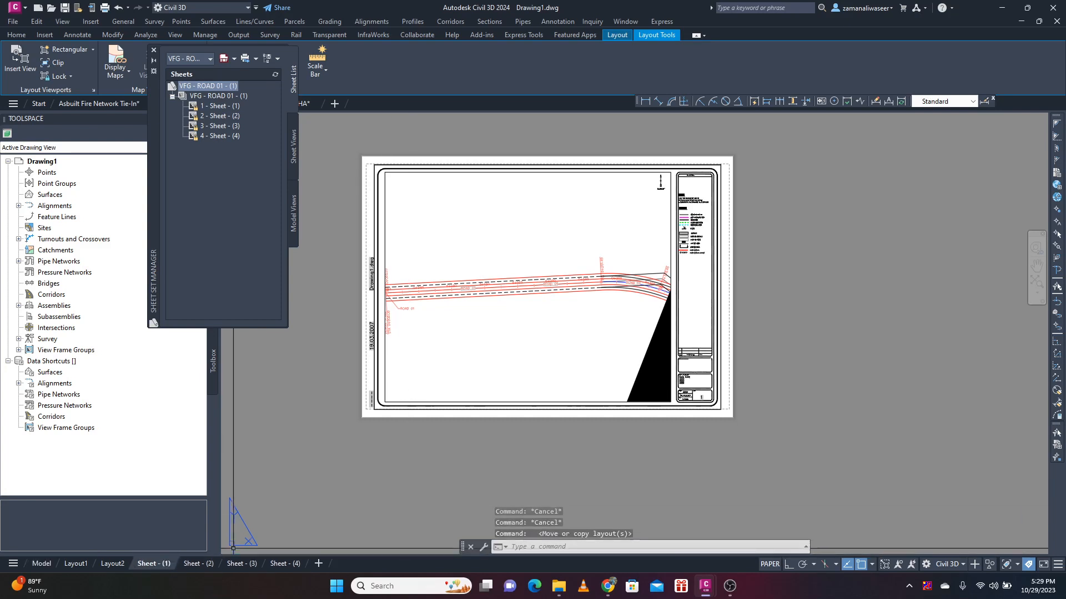
- Examine sheets 2 to 4, including the notes, legend, project name, date, scale and sheet number fields on Sheet - (4)
{"action": "left_click", "coordinate": [198, 564]}
{"action": "left_click", "coordinate": [241, 564]}
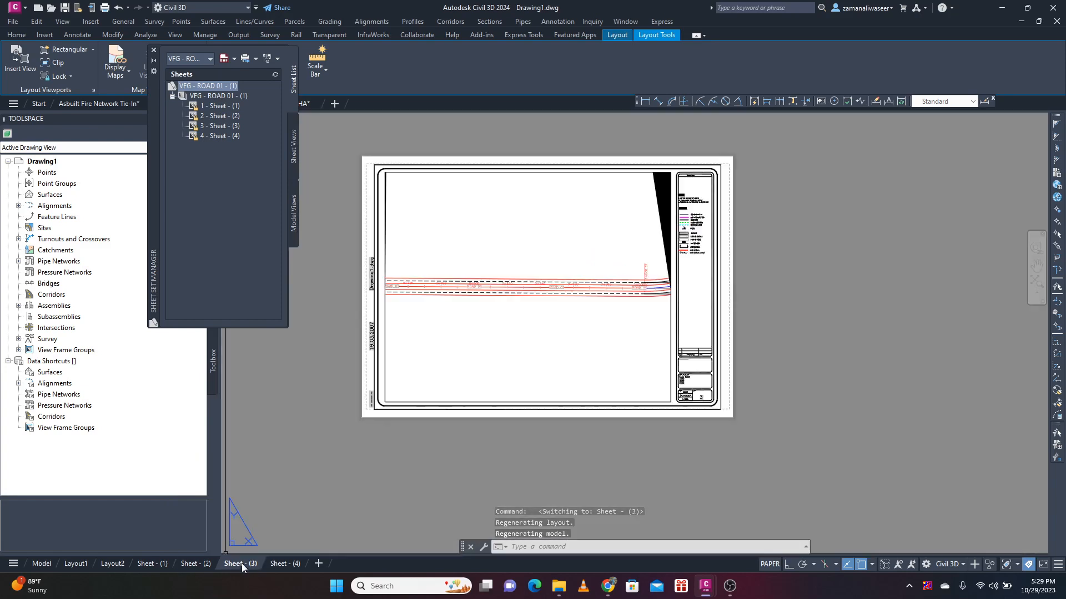
{"action": "left_click", "coordinate": [277, 565]}
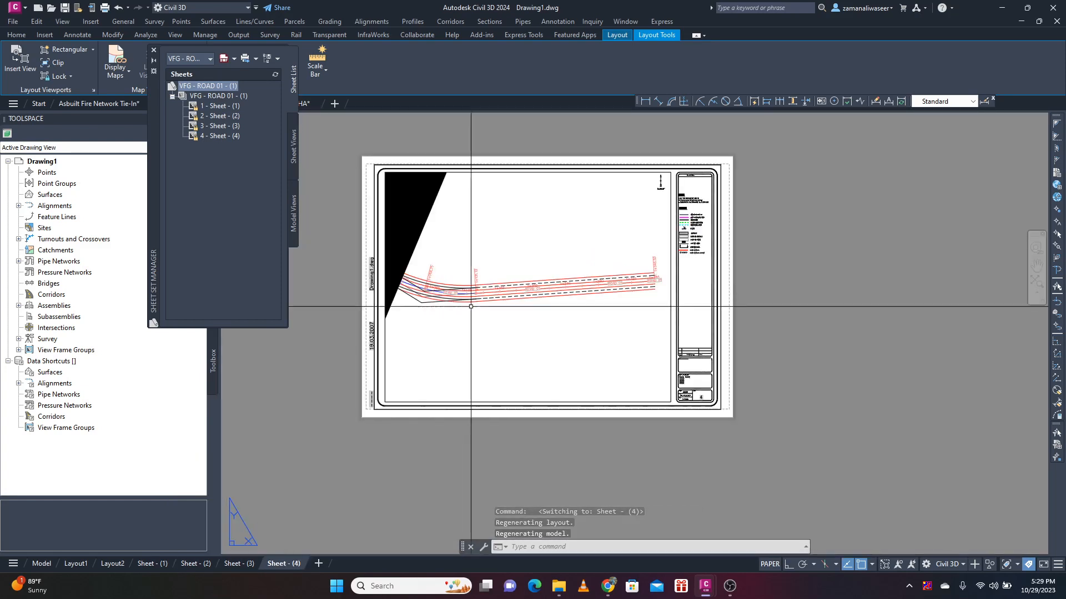
{"action": "scroll", "coordinate": [700, 206], "scroll_direction": "up", "scroll_amount": 5}
{"action": "scroll", "coordinate": [687, 273], "scroll_direction": "down", "scroll_amount": 5}
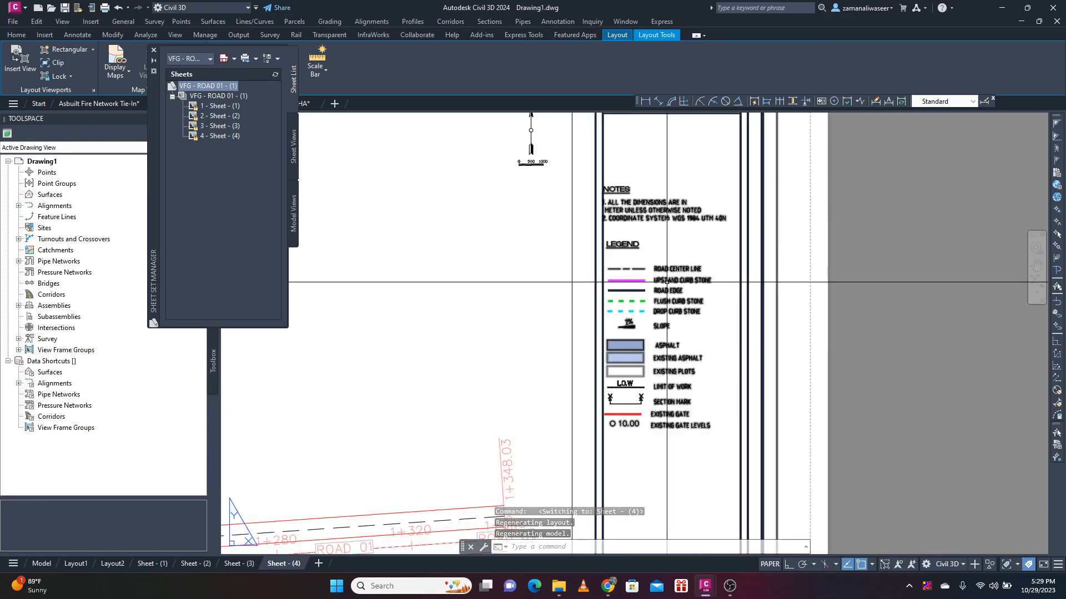
{"action": "scroll", "coordinate": [697, 401], "scroll_direction": "up", "scroll_amount": 5}
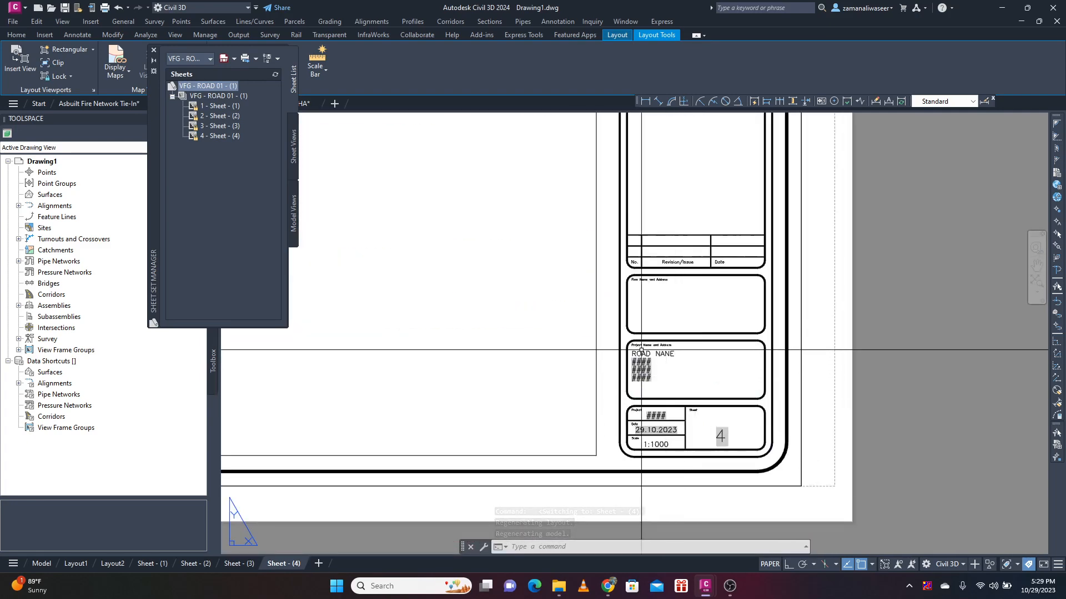
{"action": "scroll", "coordinate": [663, 373], "scroll_direction": "up", "scroll_amount": 4}
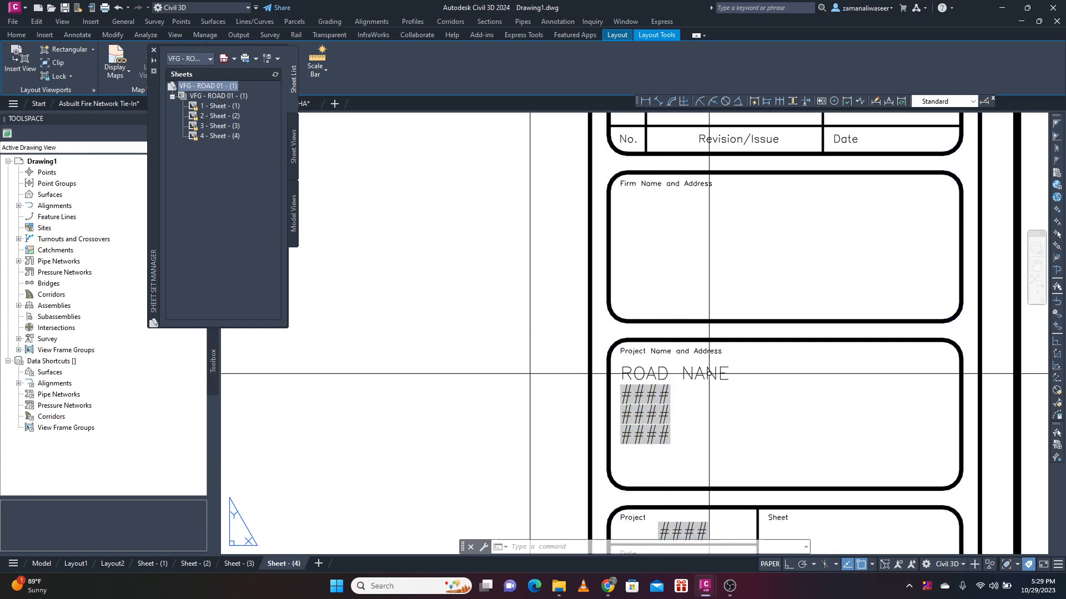
{"action": "scroll", "coordinate": [666, 375], "scroll_direction": "down", "scroll_amount": 5}
{"action": "scroll", "coordinate": [627, 376], "scroll_direction": "up", "scroll_amount": 4}
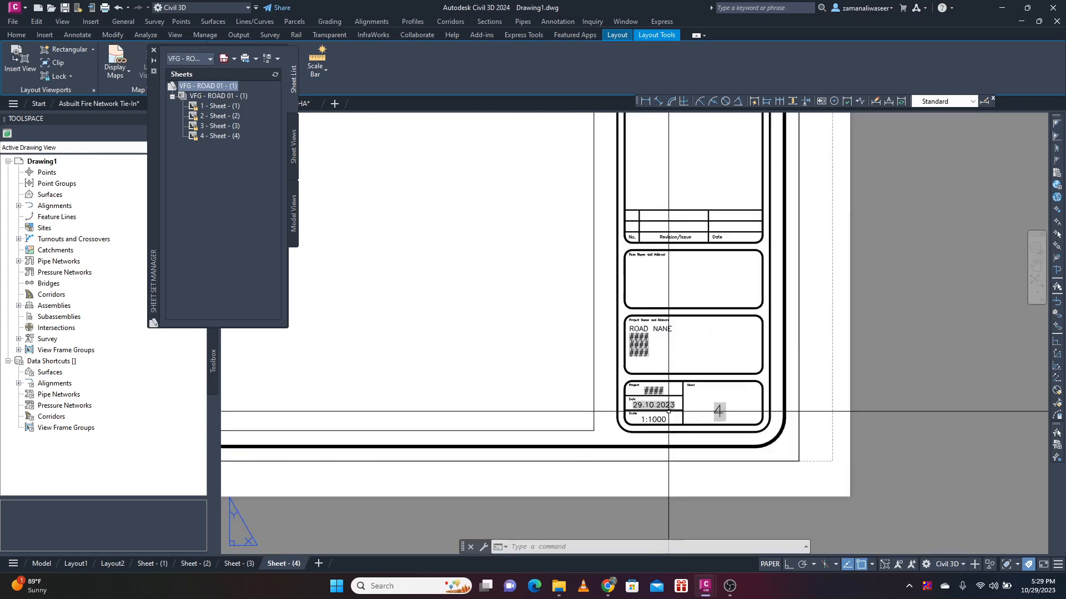
{"action": "scroll", "coordinate": [626, 376], "scroll_direction": "up", "scroll_amount": 2}
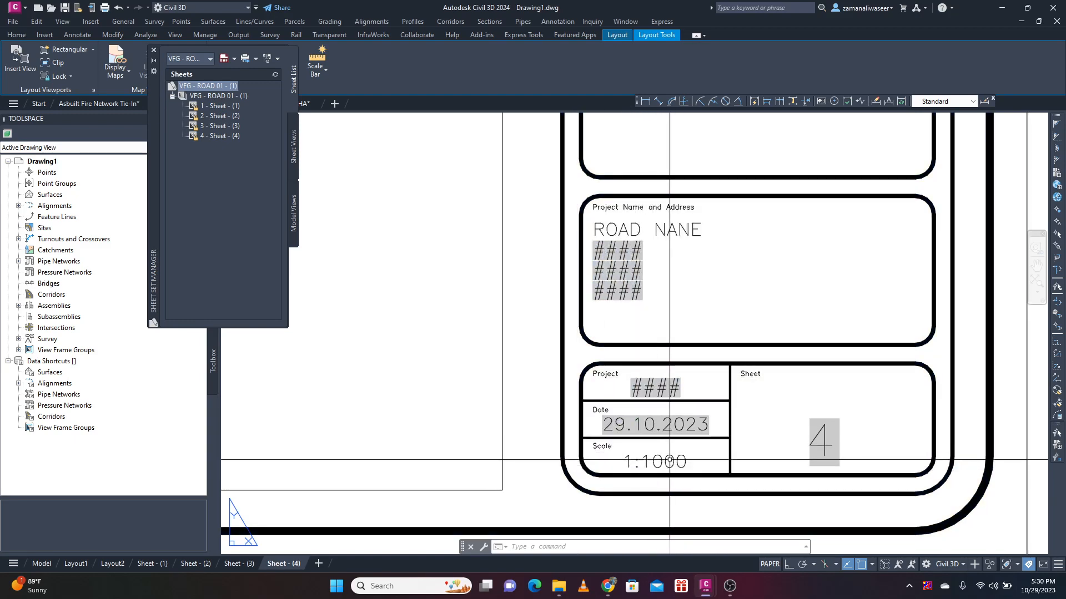
{"action": "scroll", "coordinate": [693, 372], "scroll_direction": "down", "scroll_amount": 1}
{"action": "scroll", "coordinate": [769, 415], "scroll_direction": "up", "scroll_amount": 2}
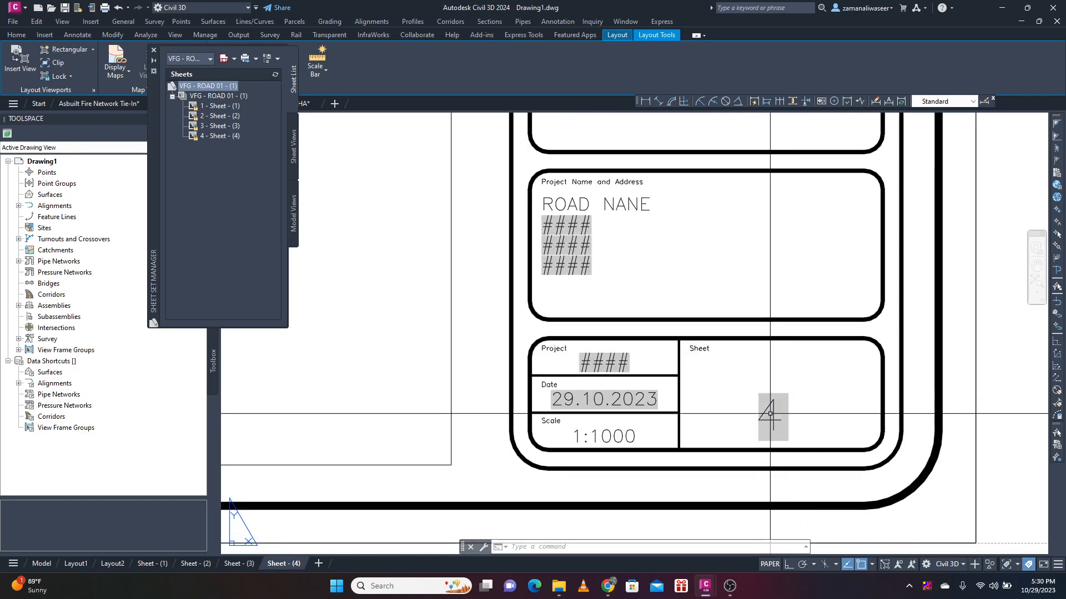
{"action": "scroll", "coordinate": [766, 417], "scroll_direction": "down", "scroll_amount": 5}
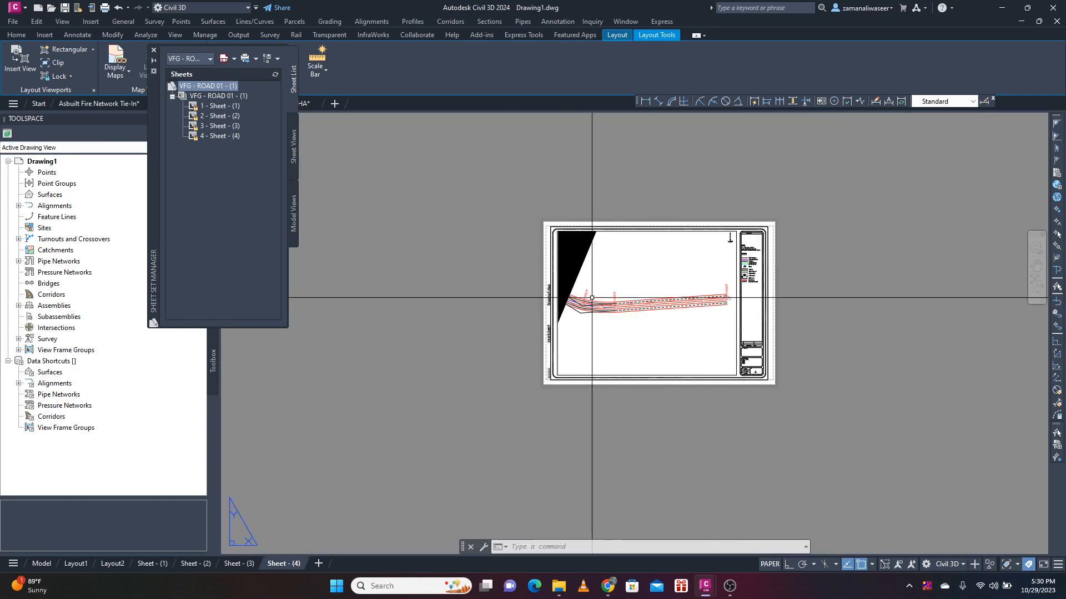
- Compare the black masked corner of Sheet - (4) with the match lines and overlapping view frames in model space
{"action": "scroll", "coordinate": [583, 311], "scroll_direction": "up", "scroll_amount": 2}
{"action": "left_click", "coordinate": [530, 244]}
{"action": "key", "text": "Escape"}
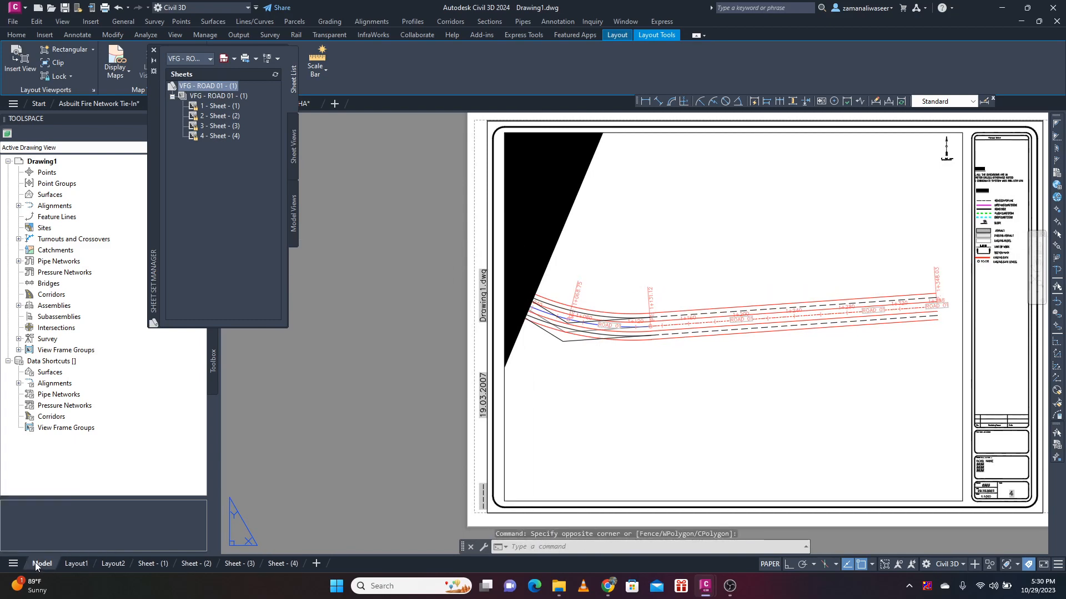
{"action": "left_click", "coordinate": [41, 563]}
{"action": "scroll", "coordinate": [498, 360], "scroll_direction": "up", "scroll_amount": 5}
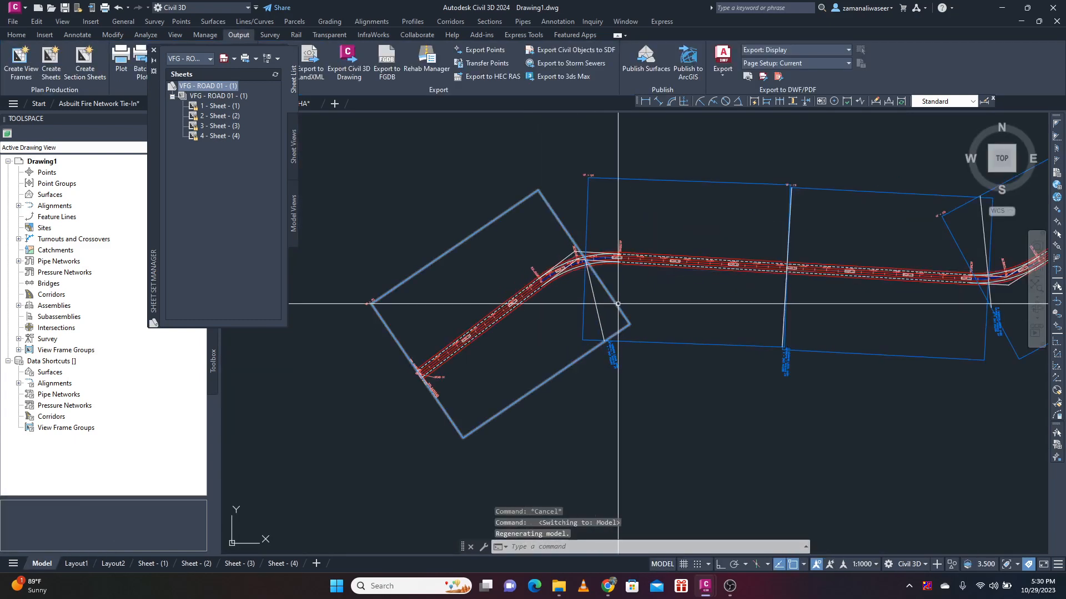
- Activate the viewport on Sheet - (3) and open the match line properties of the black masked area
{"action": "left_click", "coordinate": [240, 564]}
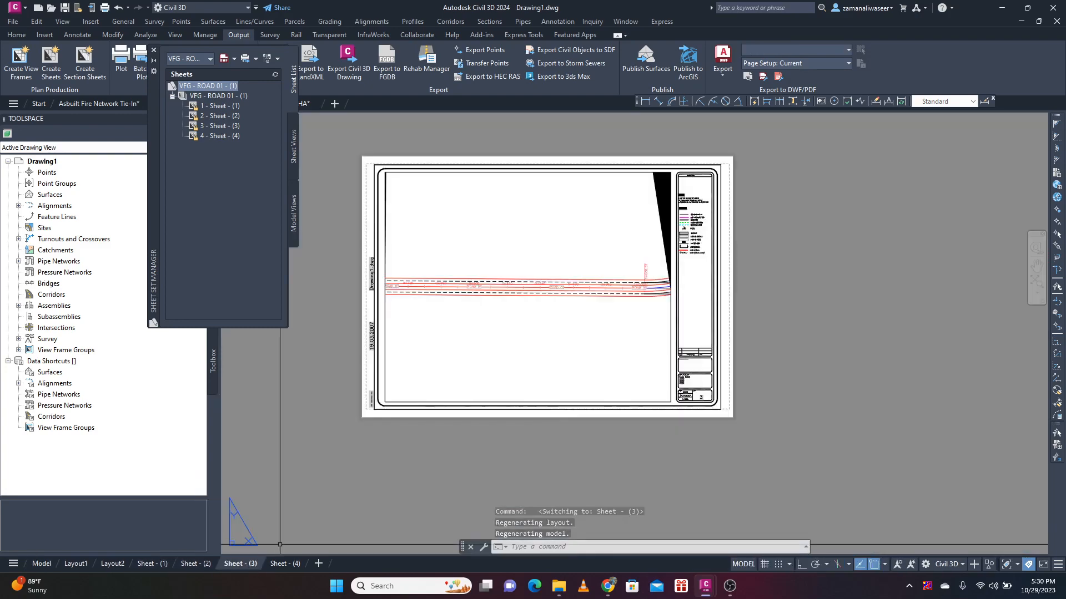
{"action": "double_click", "coordinate": [661, 216]}
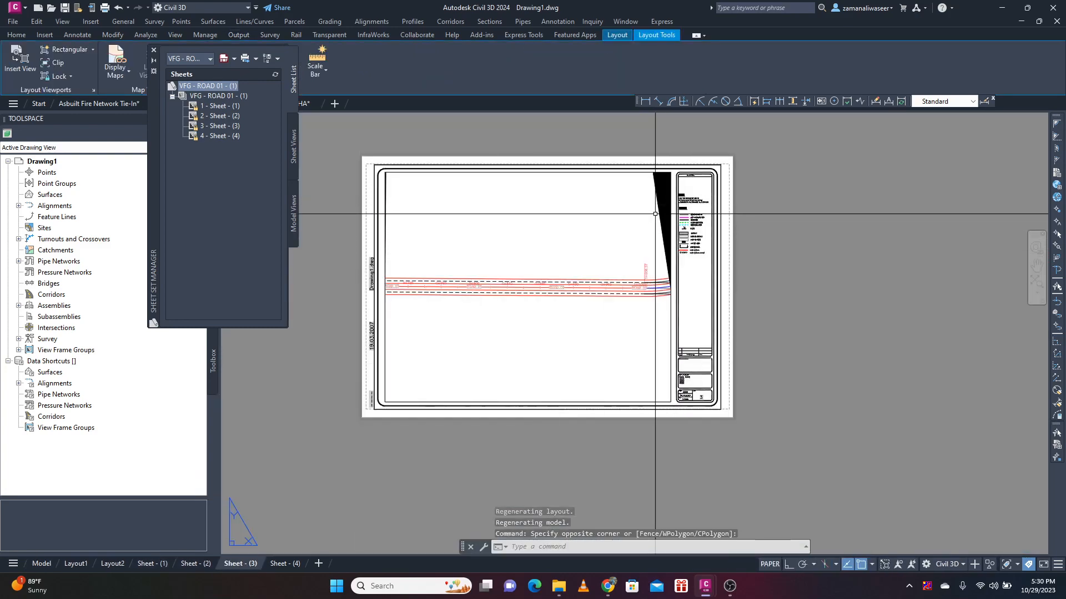
{"action": "left_click", "coordinate": [664, 225]}
{"action": "left_click", "coordinate": [653, 271]}
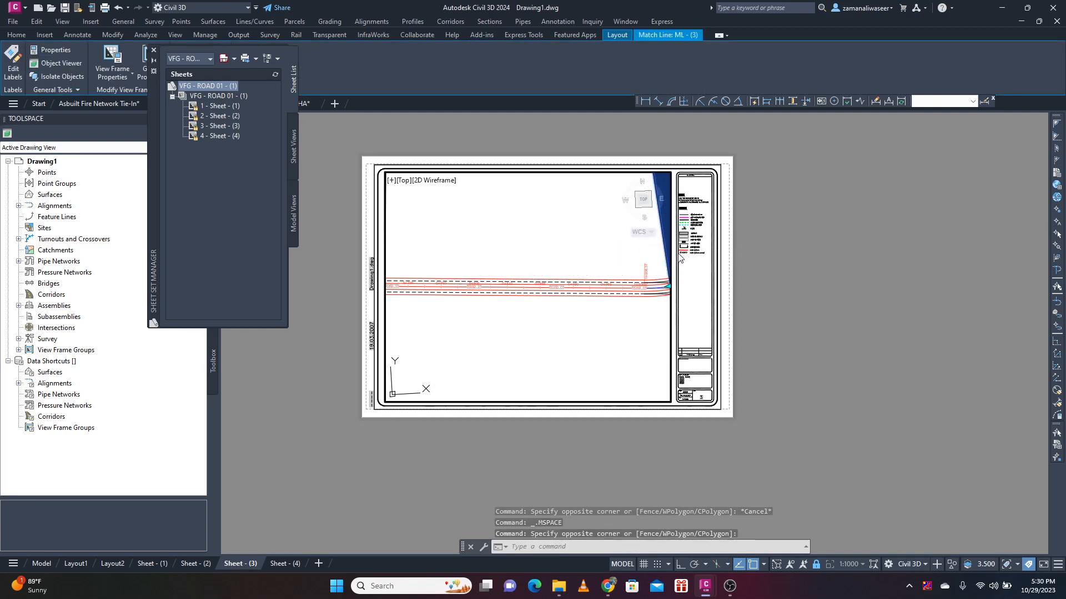
{"action": "right_click", "coordinate": [667, 254]}
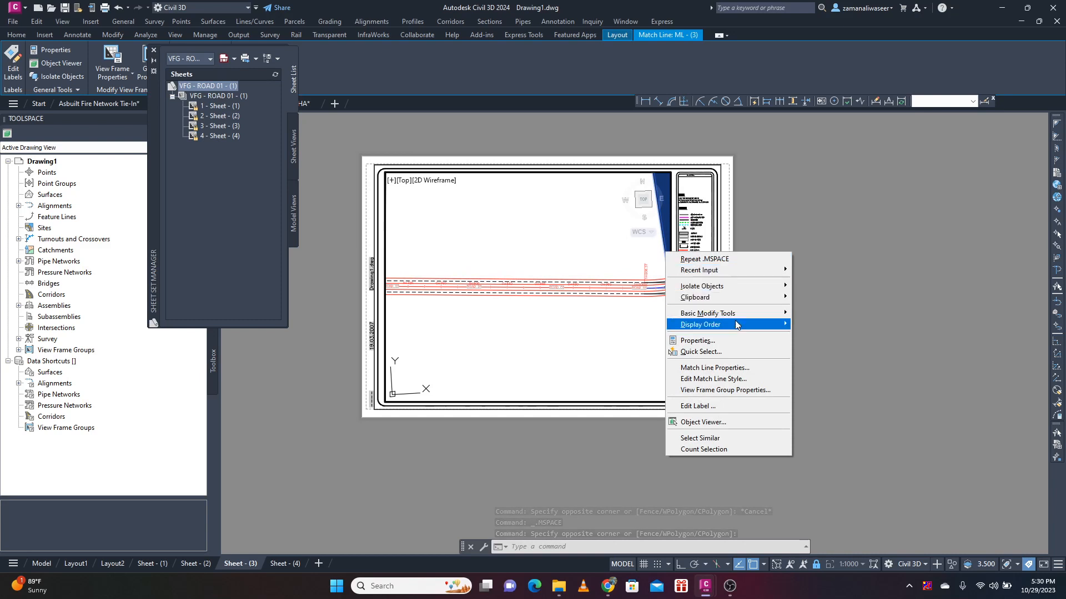
{"action": "left_click", "coordinate": [737, 369]}
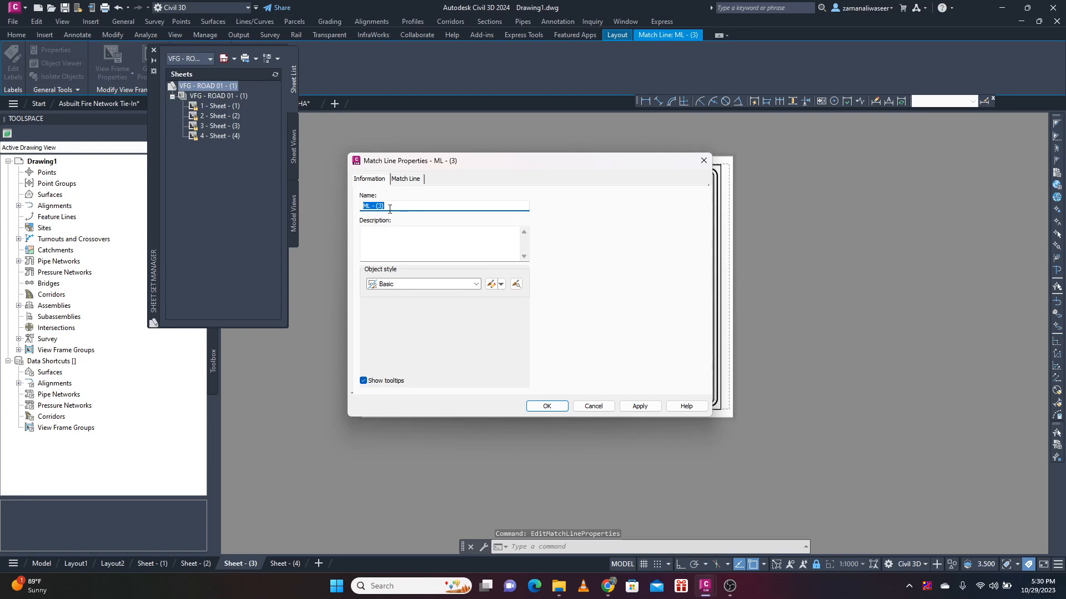
- Review the match line's details and open the display settings of its Basic style
{"action": "left_click", "coordinate": [400, 178]}
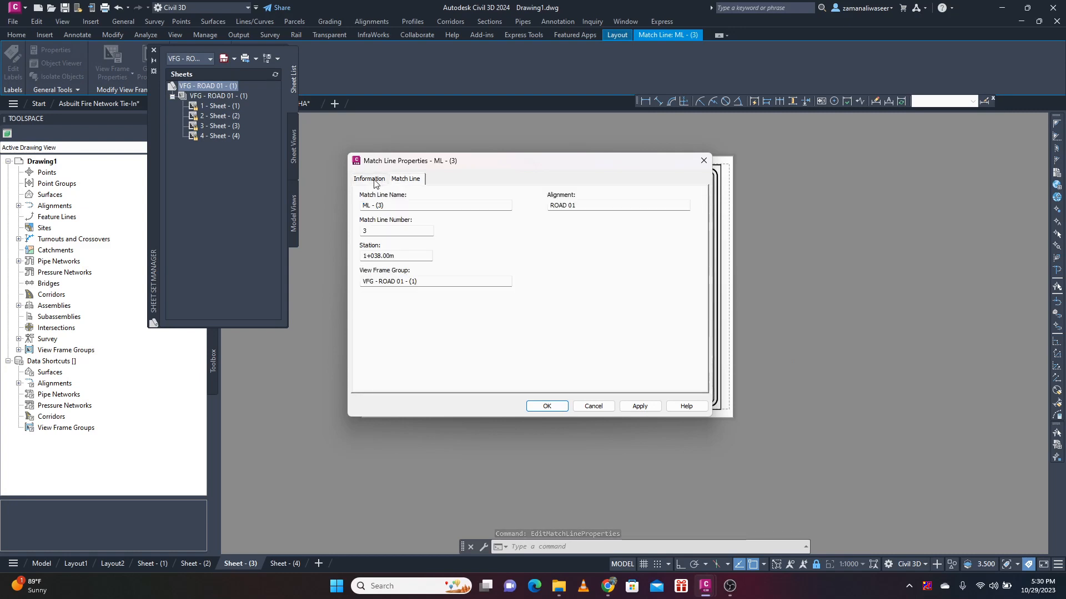
{"action": "left_click", "coordinate": [374, 180]}
{"action": "left_click", "coordinate": [452, 285]}
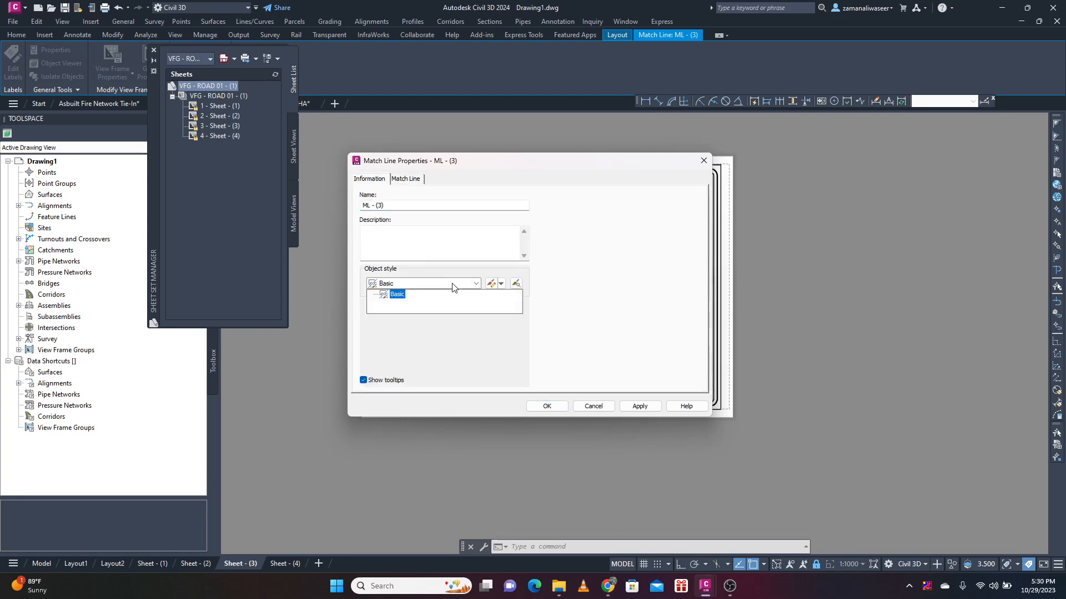
{"action": "left_click", "coordinate": [452, 284]}
{"action": "left_click", "coordinate": [491, 284]}
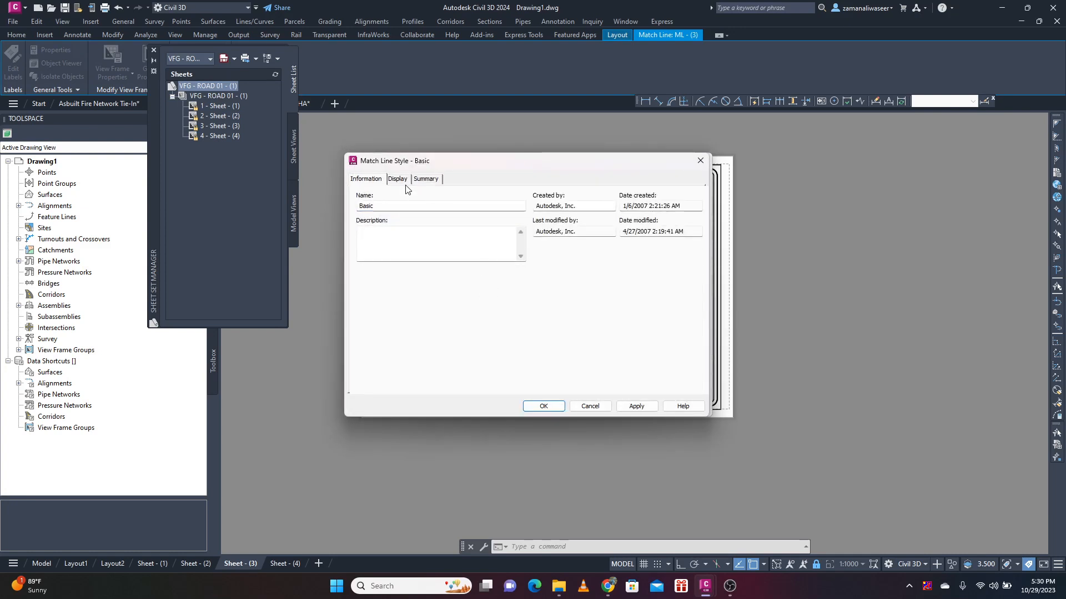
{"action": "left_click", "coordinate": [398, 180]}
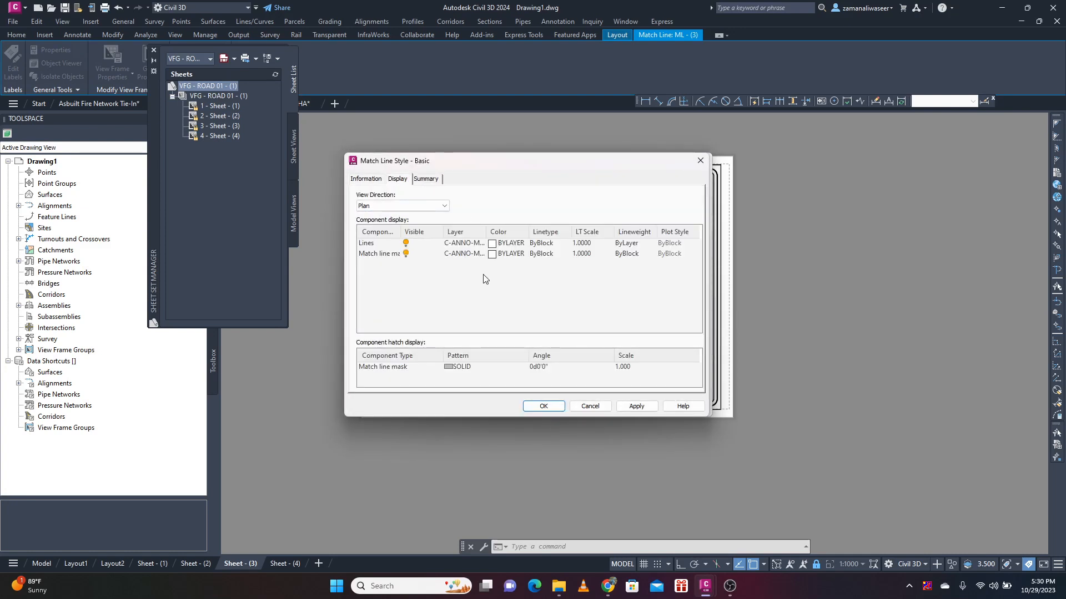
- Hide the Lines and match line mask components of the Basic style in plan view, apply the changes and clear the selection
{"action": "left_click", "coordinate": [492, 245]}
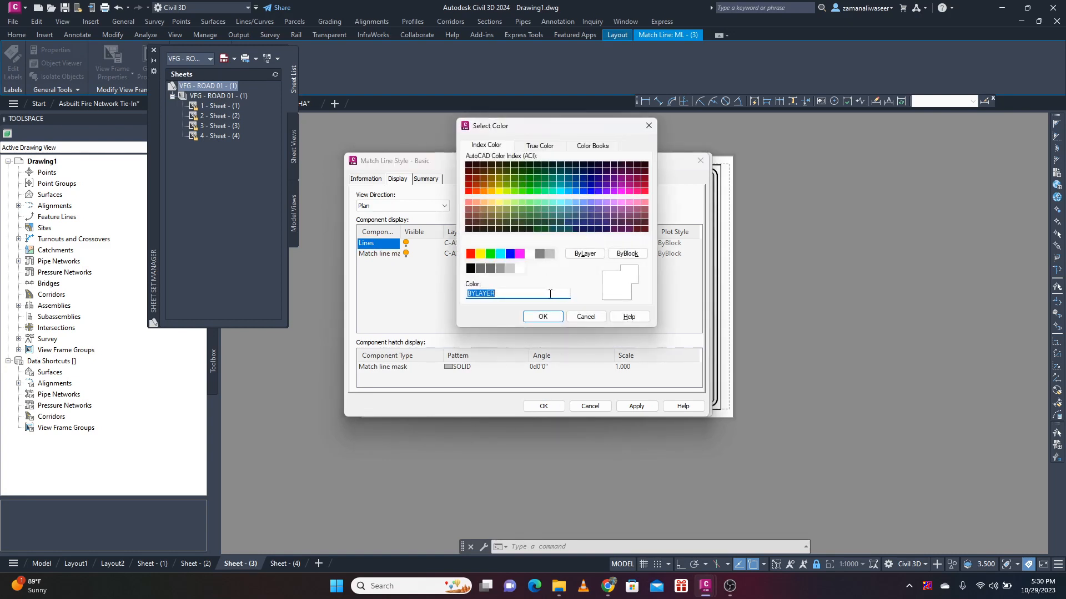
{"action": "left_click", "coordinate": [586, 317]}
{"action": "left_click", "coordinate": [405, 244]}
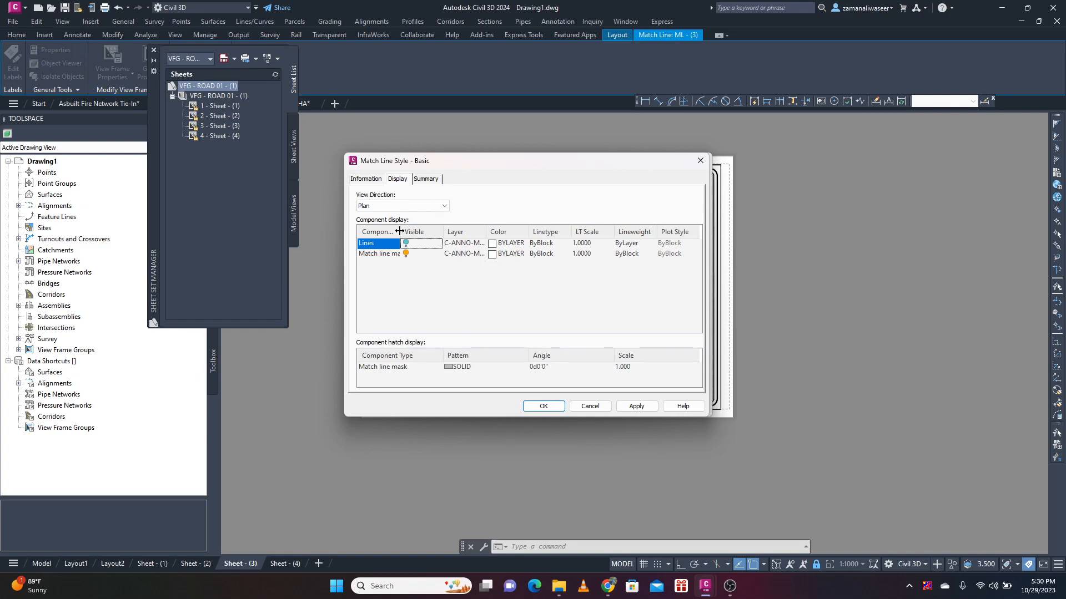
{"action": "left_click", "coordinate": [407, 254]}
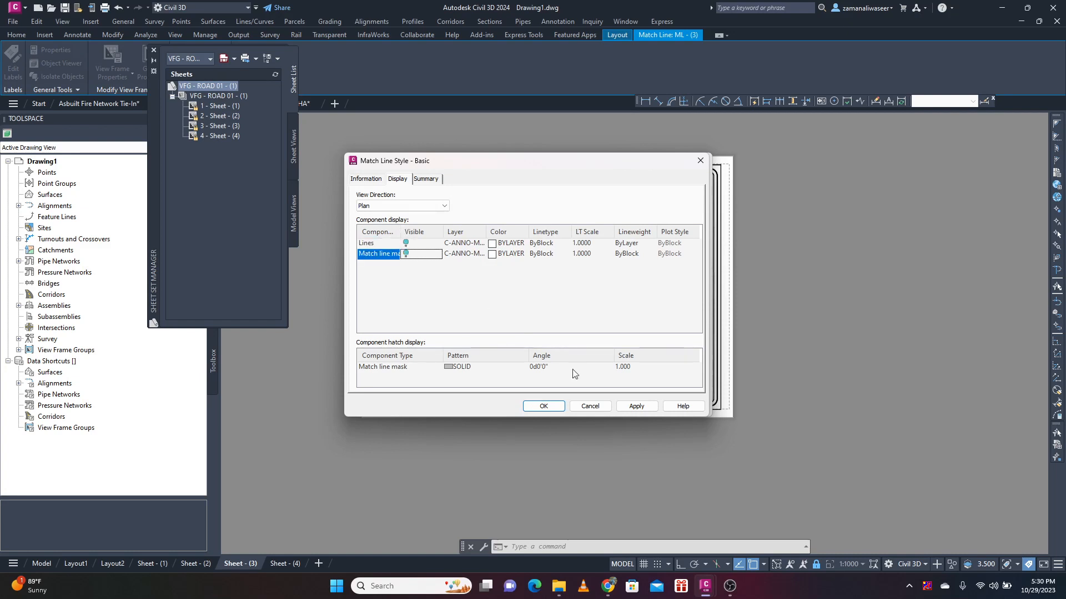
{"action": "left_click", "coordinate": [636, 410]}
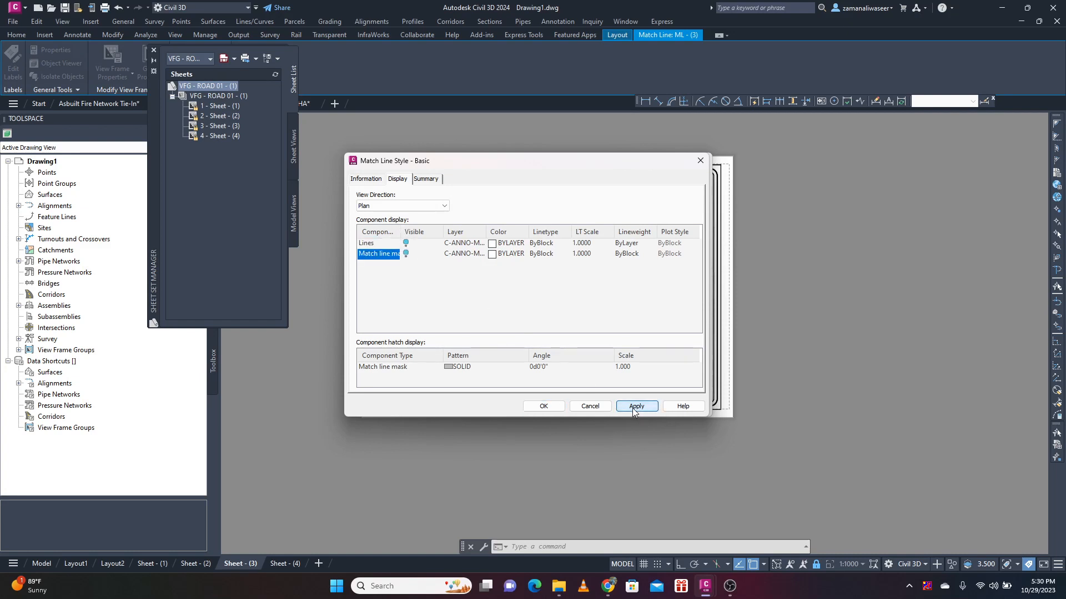
{"action": "left_click", "coordinate": [590, 407]}
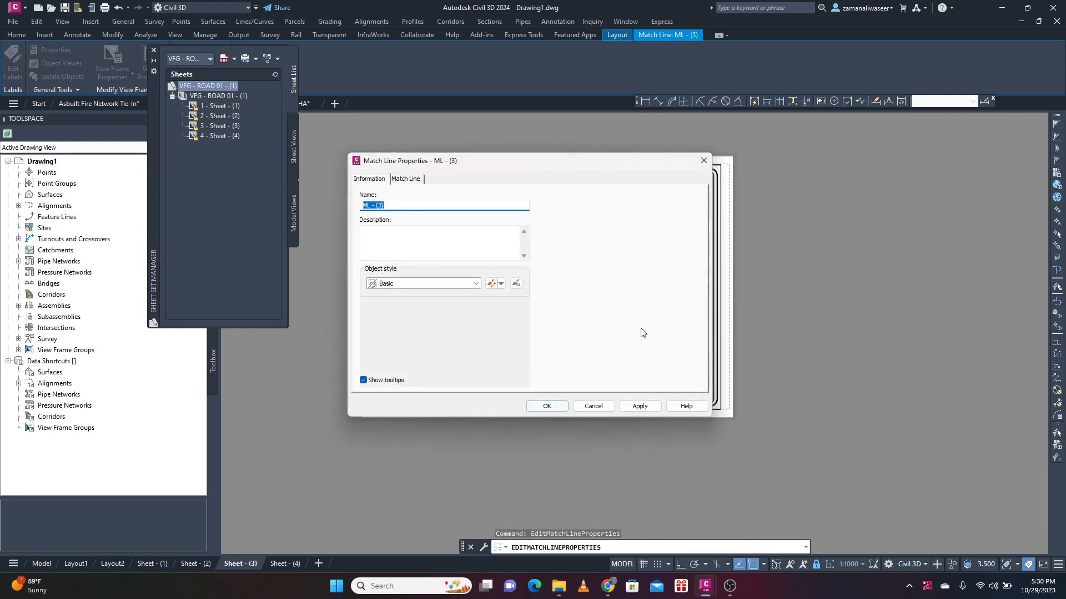
{"action": "left_click", "coordinate": [633, 406]}
{"action": "left_click", "coordinate": [549, 406]}
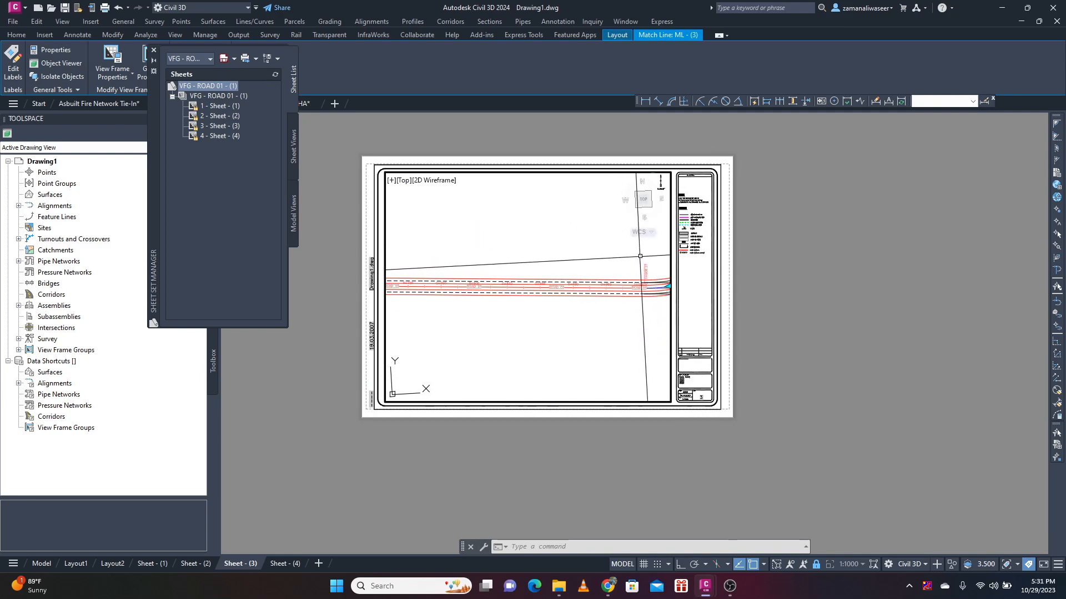
{"action": "key", "text": "Escape"}
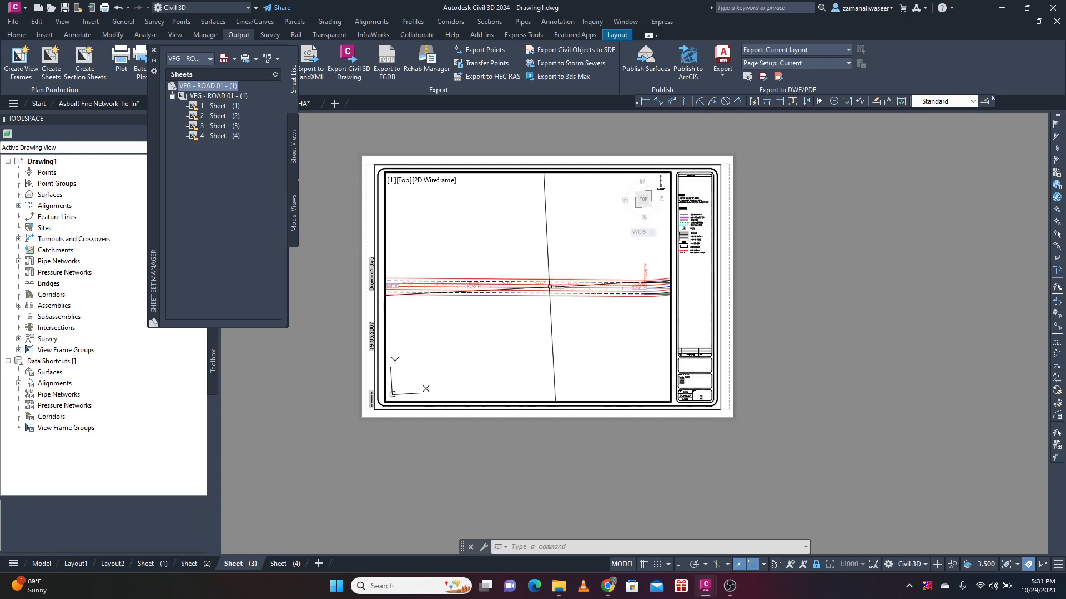
- Check Sheet - (2), Sheet - (1) and Sheet - (4) for remaining match line masks, inspecting the road bend on Sheet - (4) closely
{"action": "left_click", "coordinate": [197, 564]}
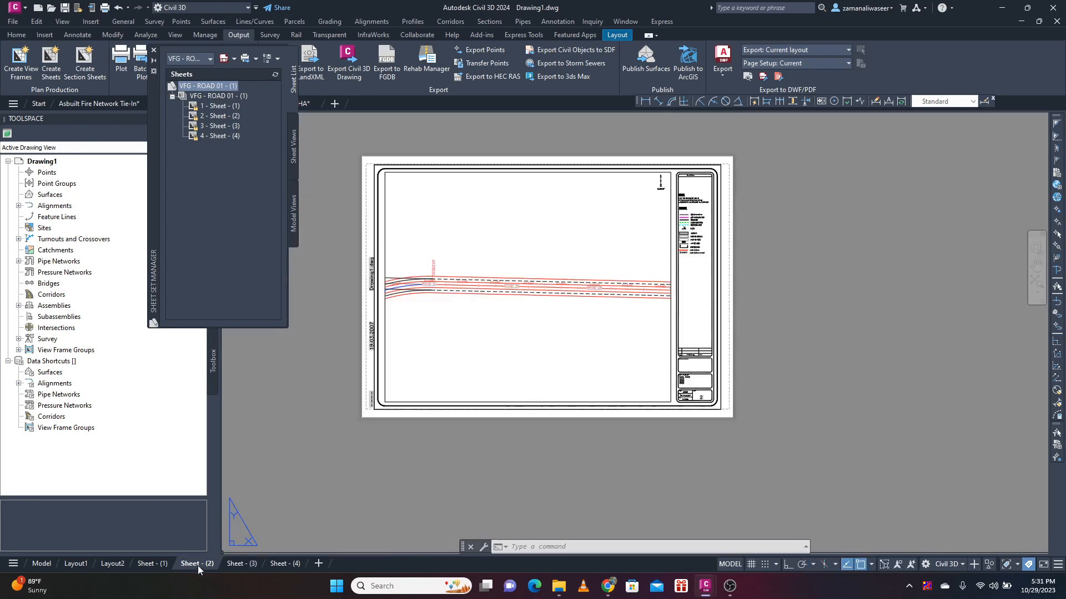
{"action": "left_click", "coordinate": [154, 564]}
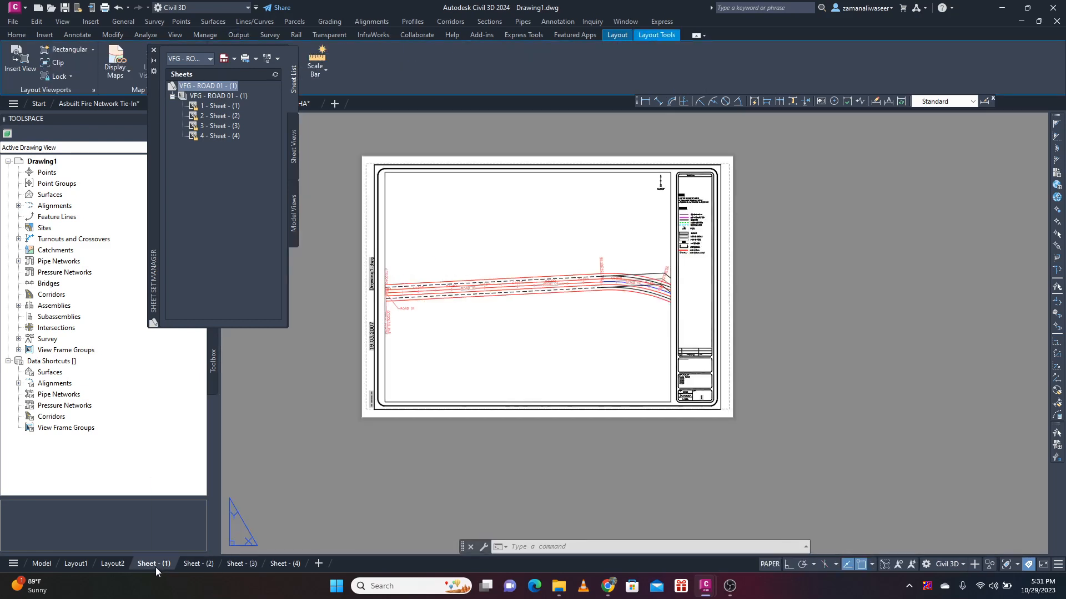
{"action": "left_click", "coordinate": [286, 564]}
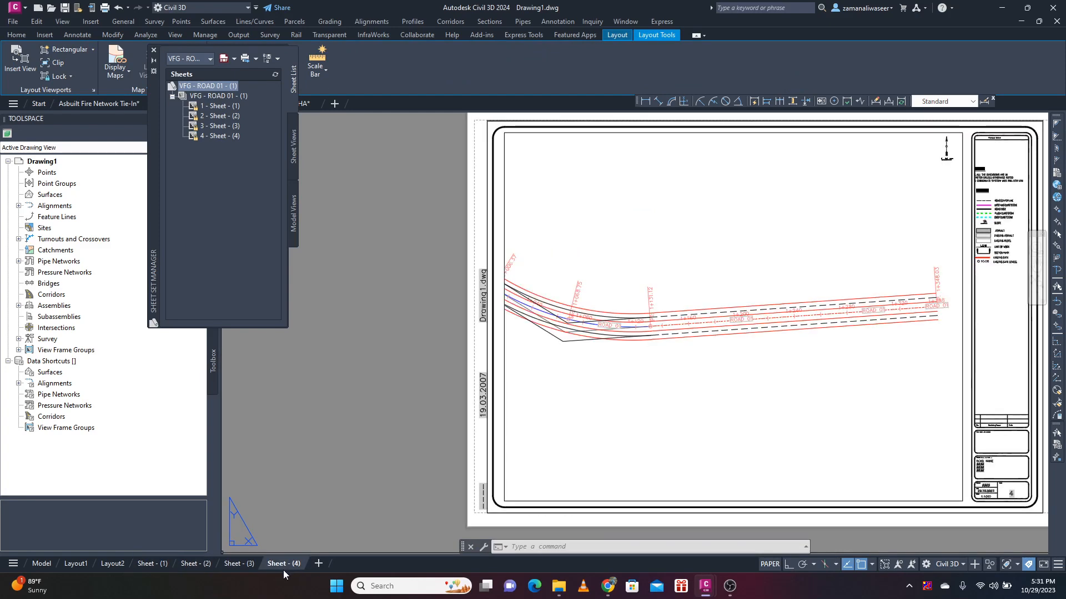
{"action": "scroll", "coordinate": [604, 360], "scroll_direction": "up", "scroll_amount": 4}
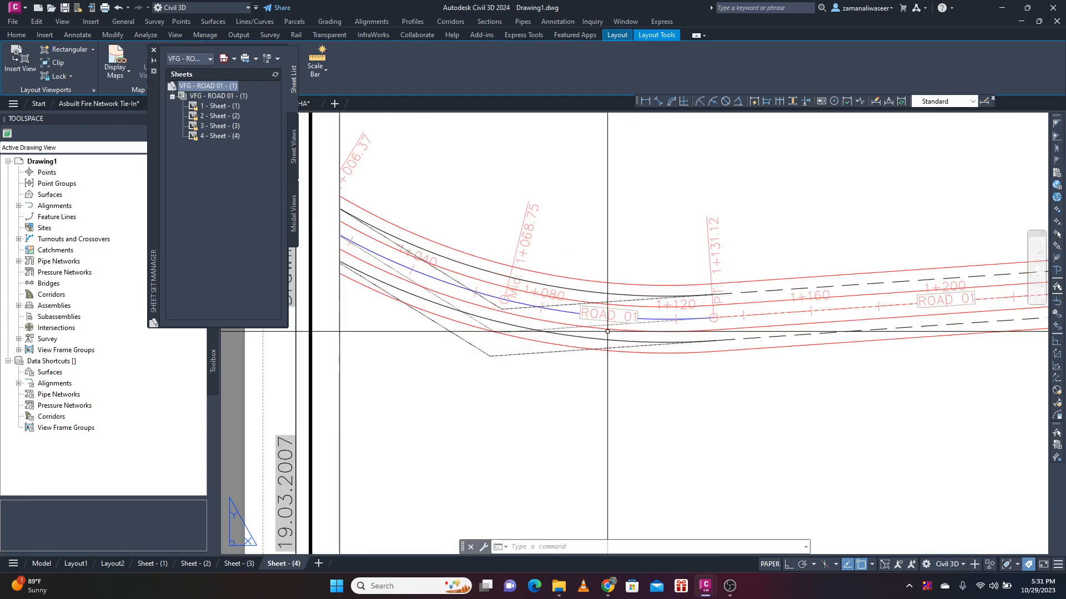
{"action": "scroll", "coordinate": [604, 361], "scroll_direction": "down", "scroll_amount": 4}
{"action": "middle_click_drag", "start_coordinate": [604, 360], "coordinate": [631, 354]}
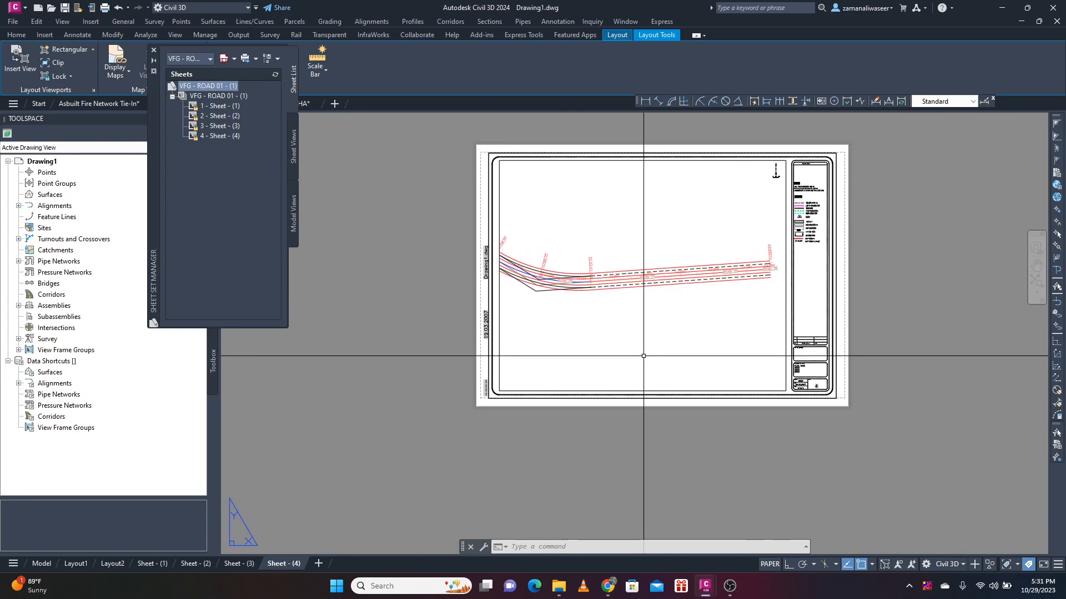